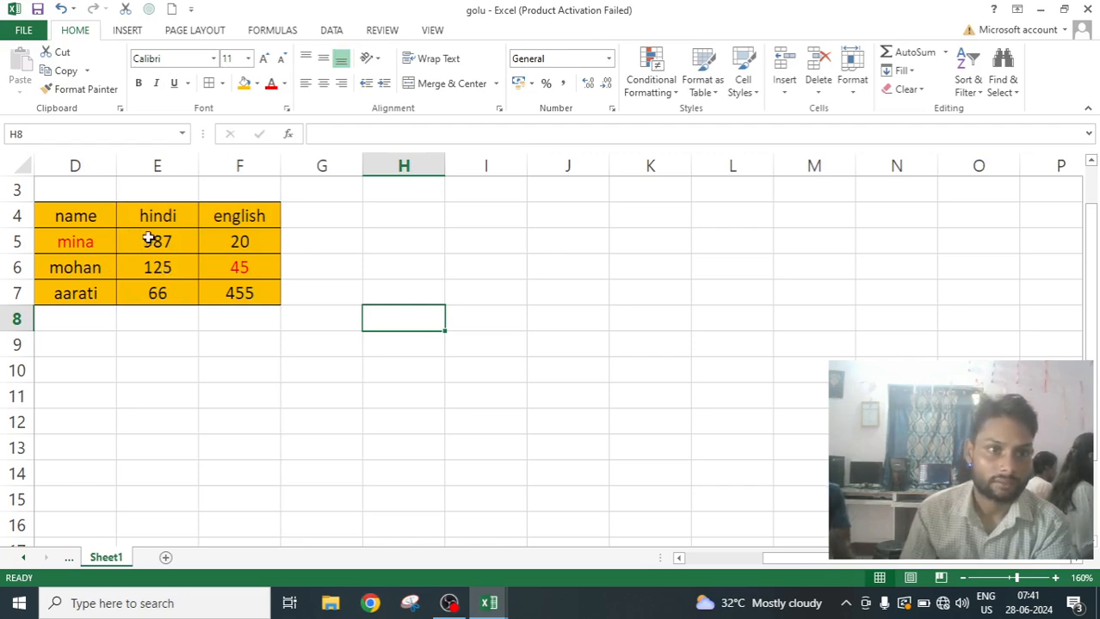
- Make the first student's name in D5 and the hindi mark in E7 bold
{"action": "left_click", "coordinate": [54, 241]}
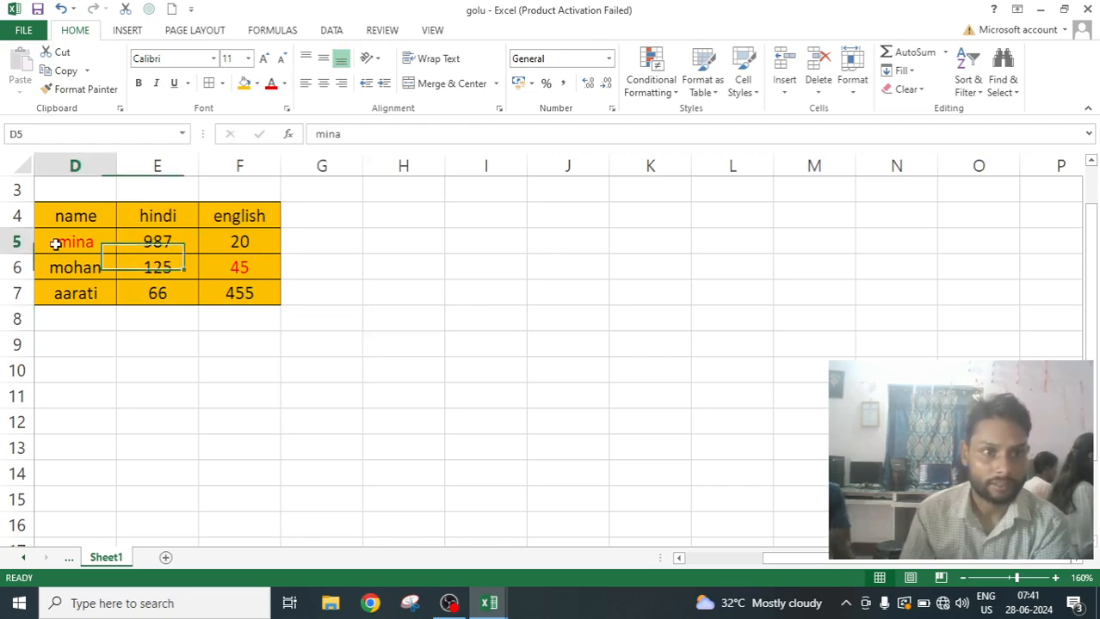
{"action": "left_click", "coordinate": [140, 84]}
{"action": "left_click", "coordinate": [171, 294]}
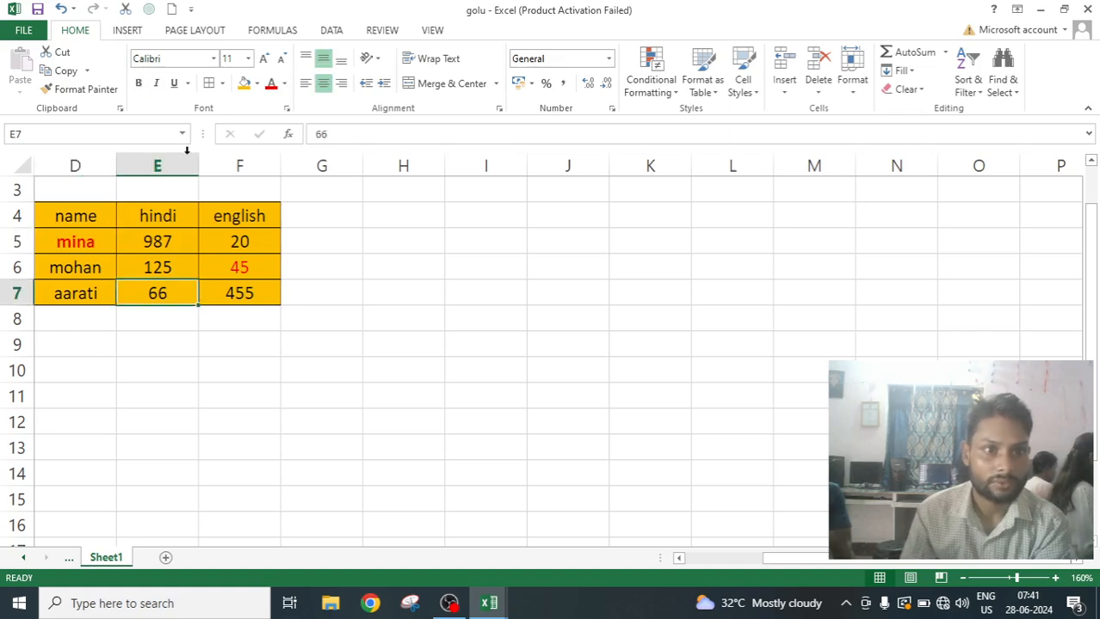
{"action": "left_click", "coordinate": [138, 84]}
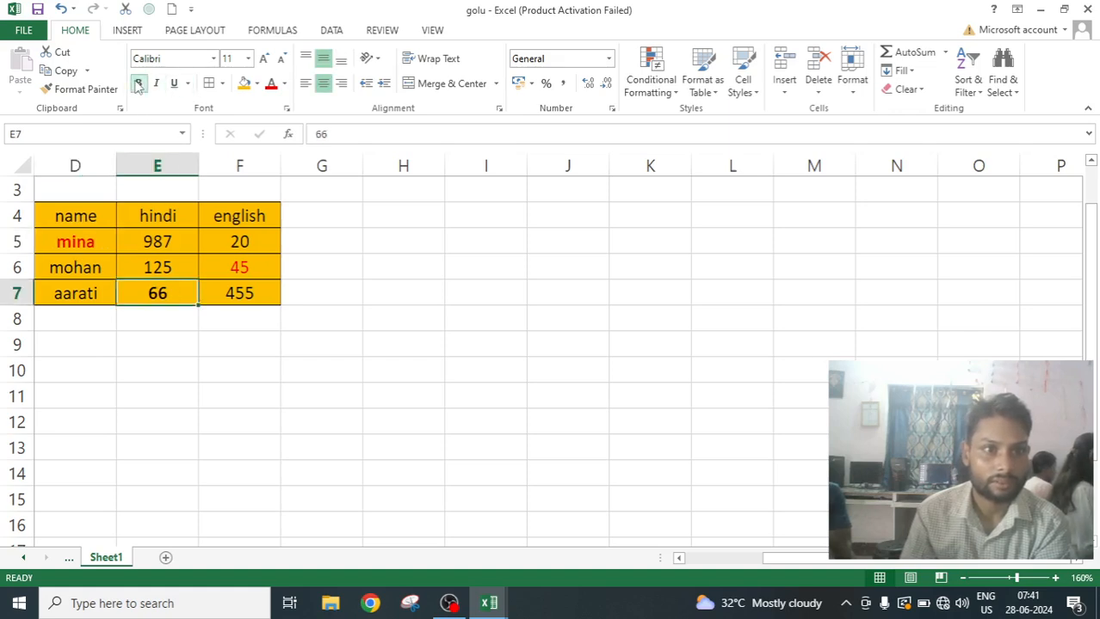
{"action": "left_click", "coordinate": [328, 362]}
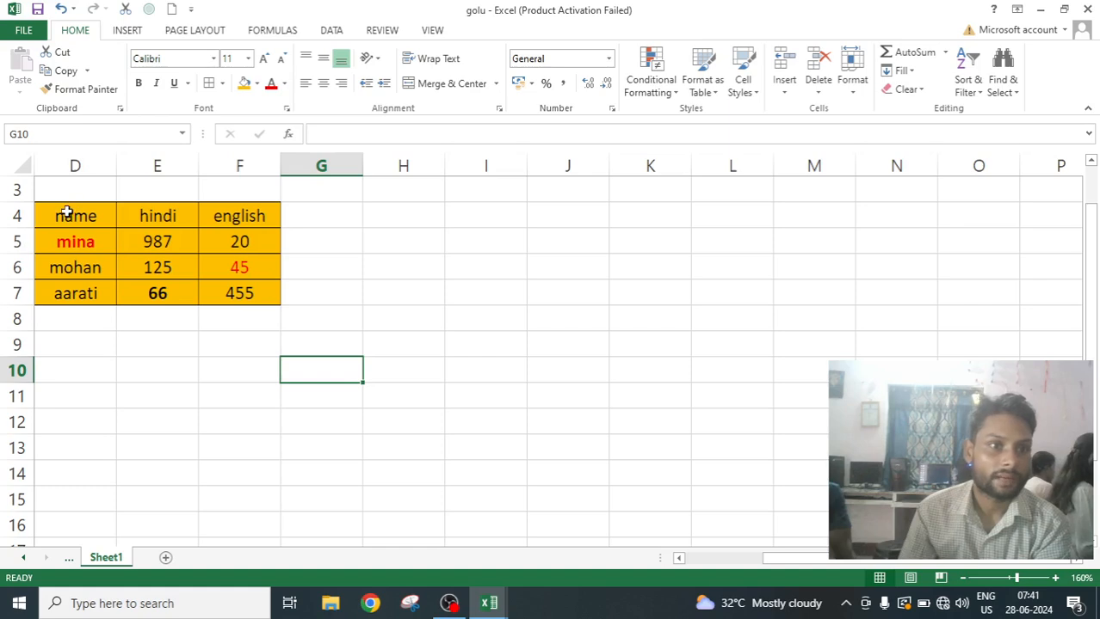
- Copy the marks table in D4:F7 to the clipboard
{"action": "left_click_drag", "start_coordinate": [67, 213], "coordinate": [226, 290]}
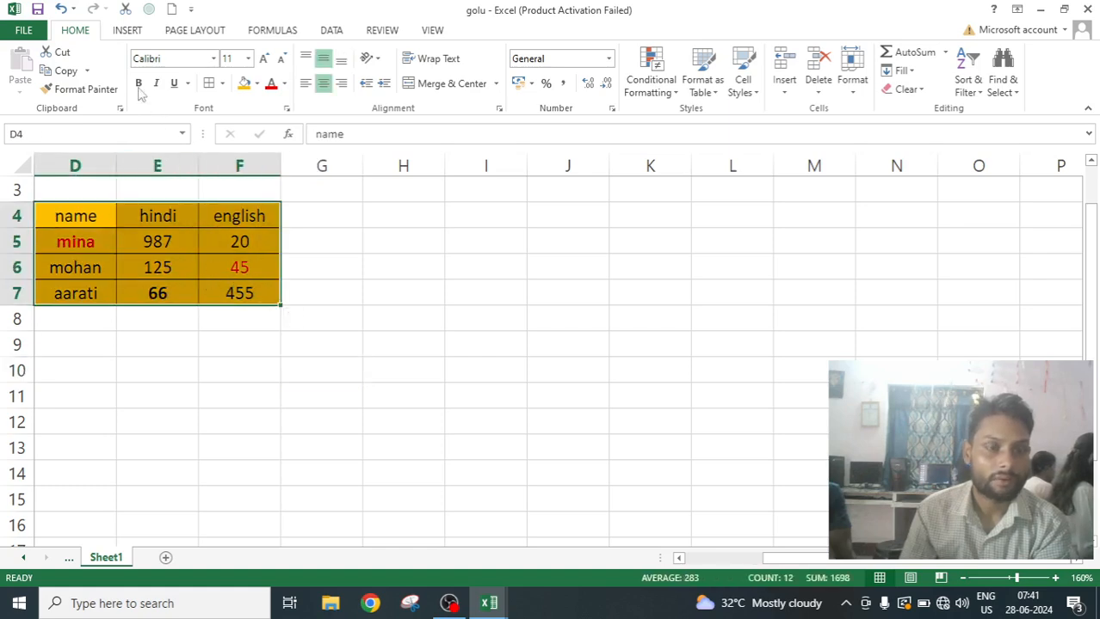
{"action": "left_click", "coordinate": [69, 71]}
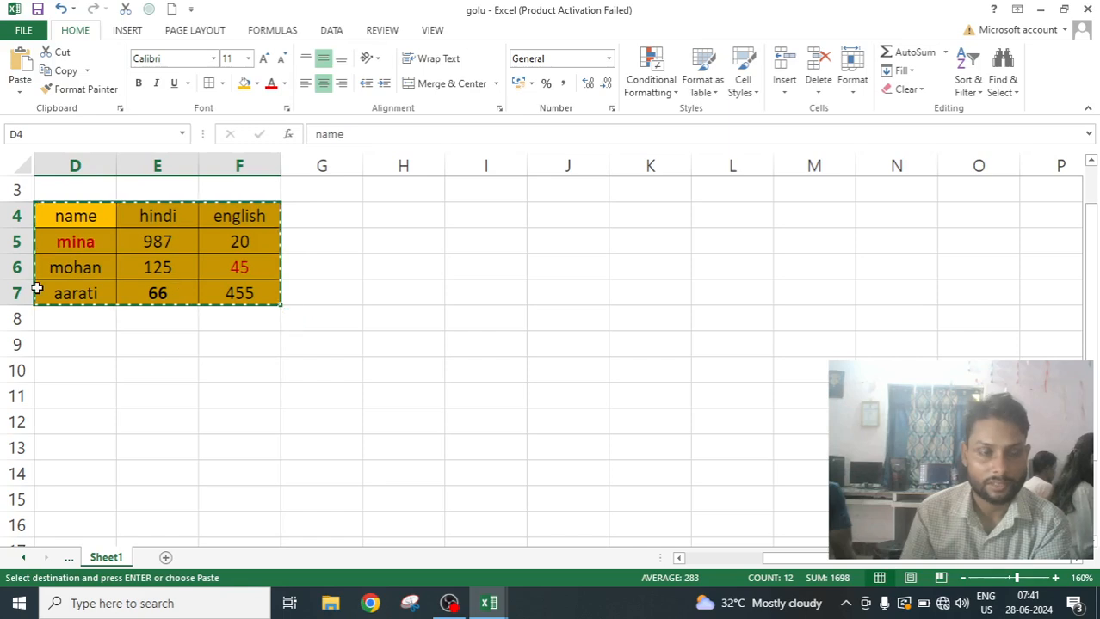
{"action": "left_click", "coordinate": [18, 93]}
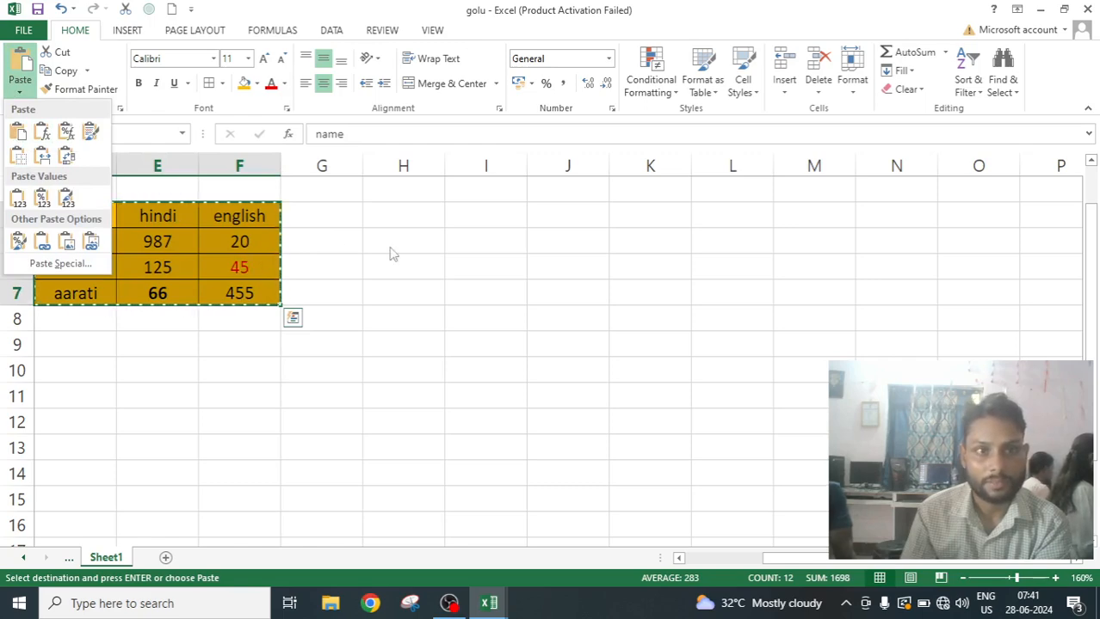
{"action": "left_click", "coordinate": [396, 217]}
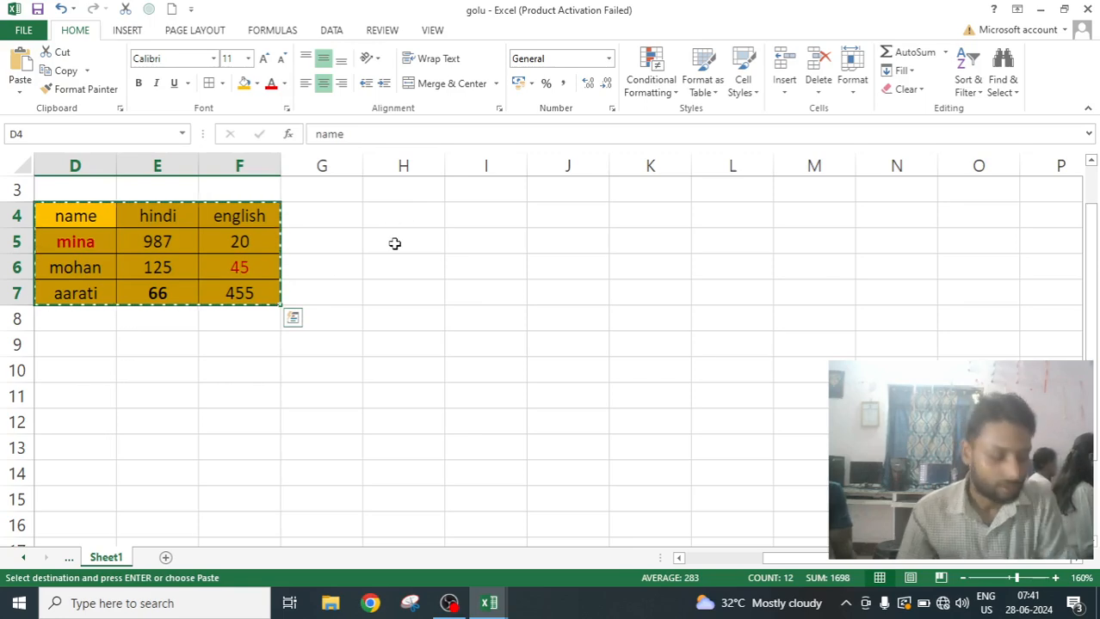
- Paste the copied table at D9 with the standard Paste option, keeping its contents and formatting
{"action": "scroll", "coordinate": [328, 263], "scroll_direction": "up", "scroll_amount": 2, "text": "ctrl"}
{"action": "scroll", "coordinate": [329, 262], "scroll_direction": "up", "scroll_amount": 2, "text": "ctrl"}
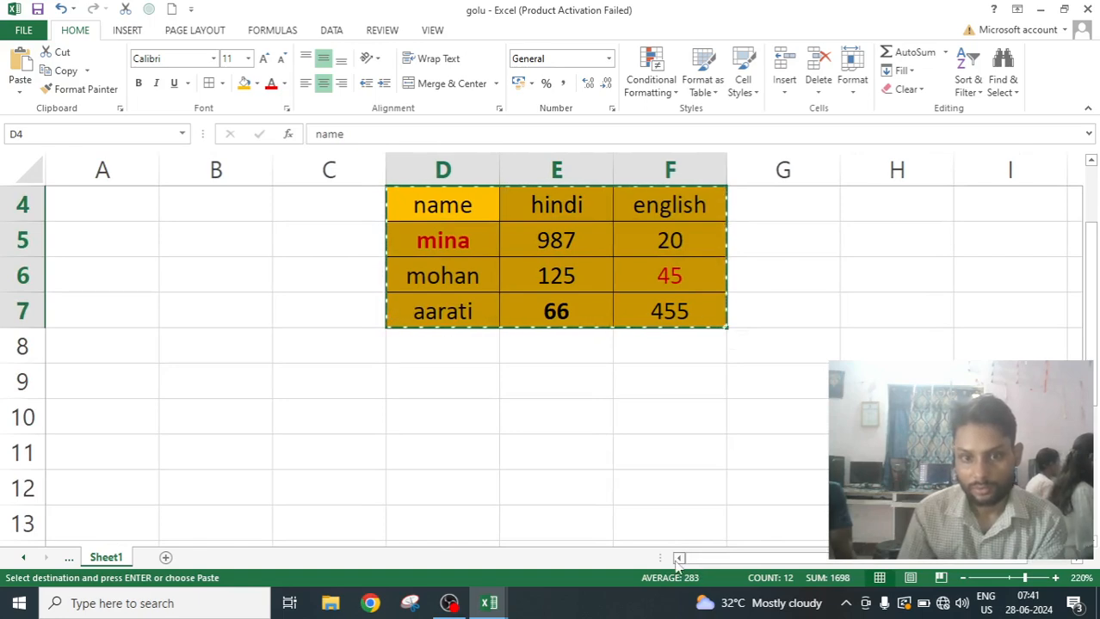
{"action": "left_click", "coordinate": [1075, 559]}
{"action": "left_click", "coordinate": [1075, 559]}
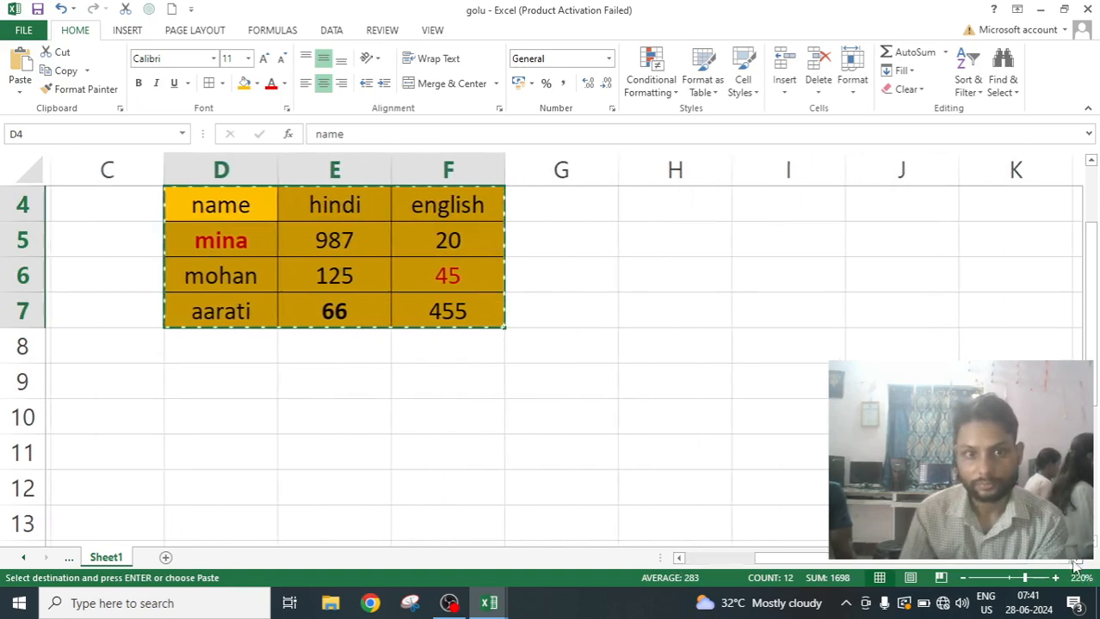
{"action": "left_click", "coordinate": [156, 384]}
{"action": "left_click", "coordinate": [214, 389]}
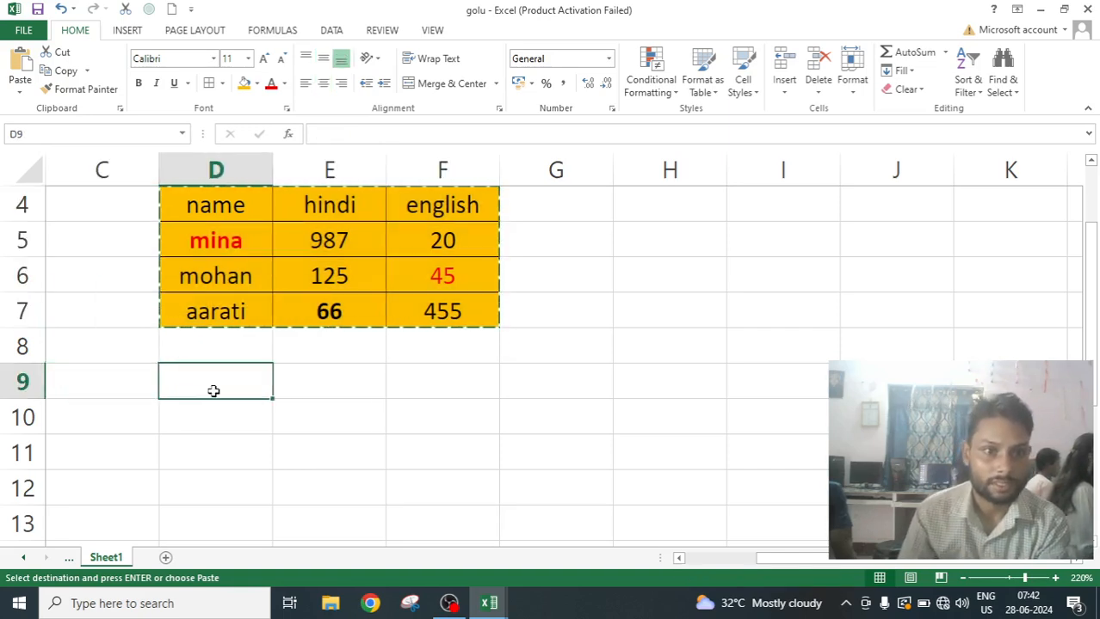
{"action": "left_click", "coordinate": [17, 95]}
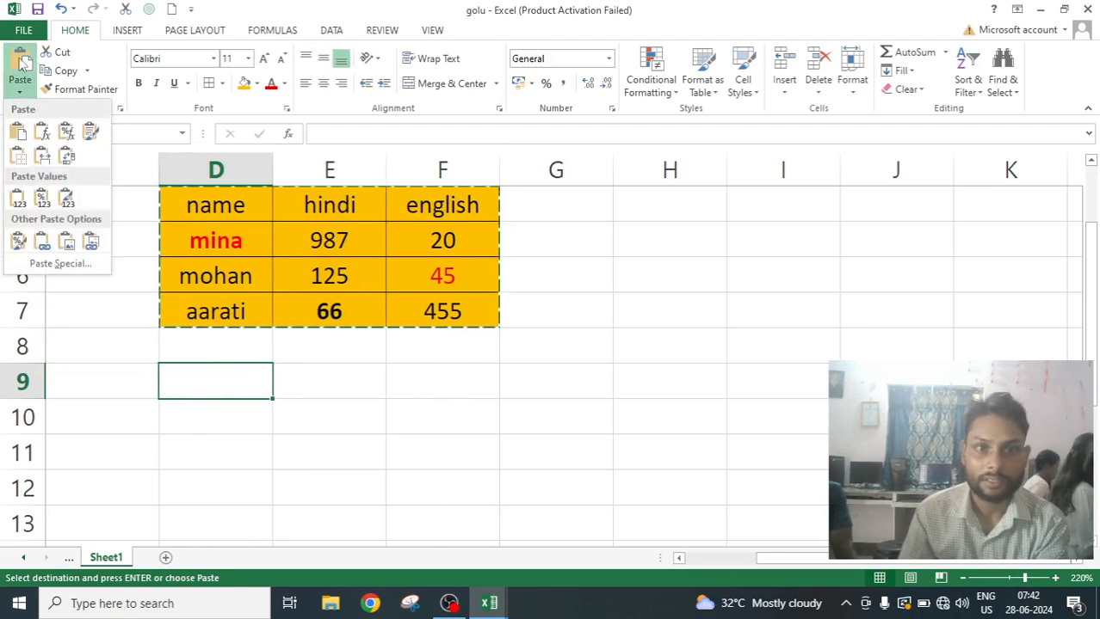
{"action": "left_click", "coordinate": [19, 133]}
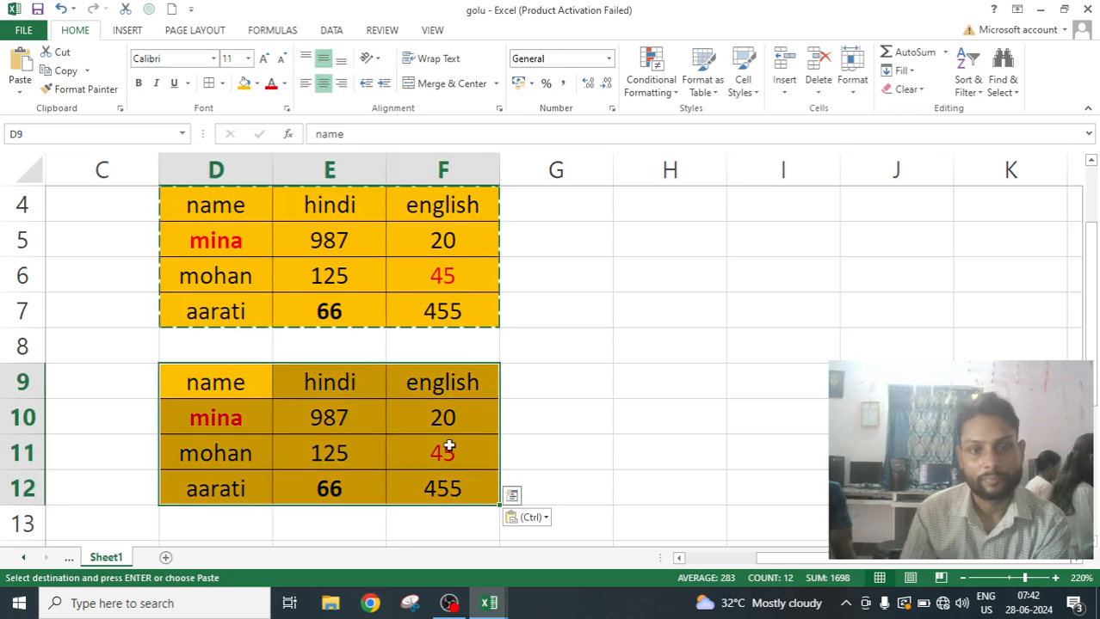
{"action": "left_click", "coordinate": [528, 432]}
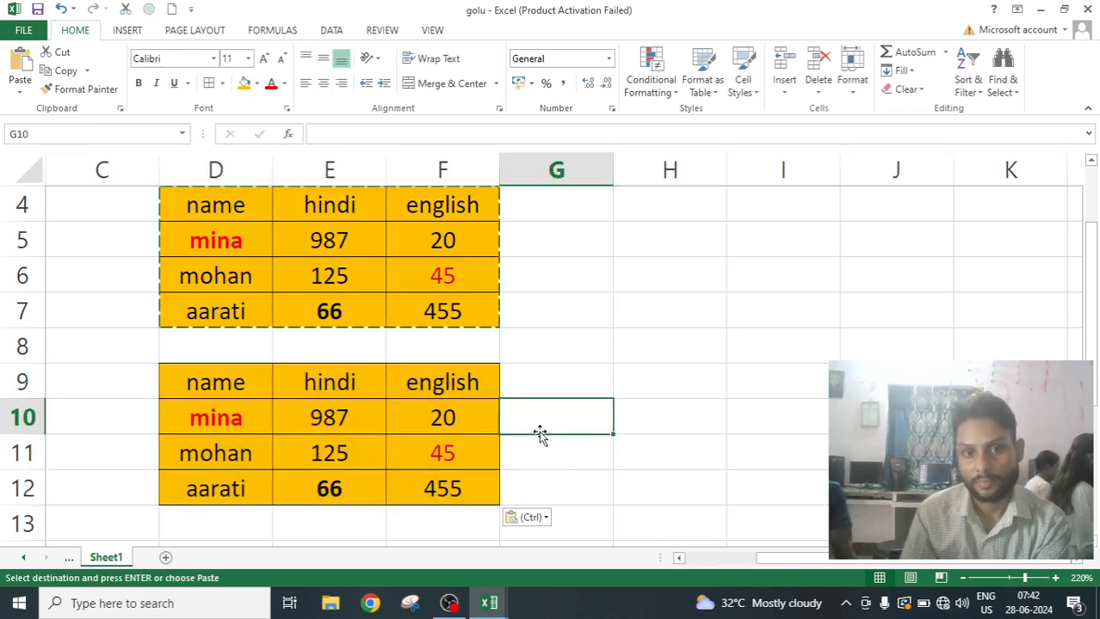
{"action": "double_click", "coordinate": [560, 420]}
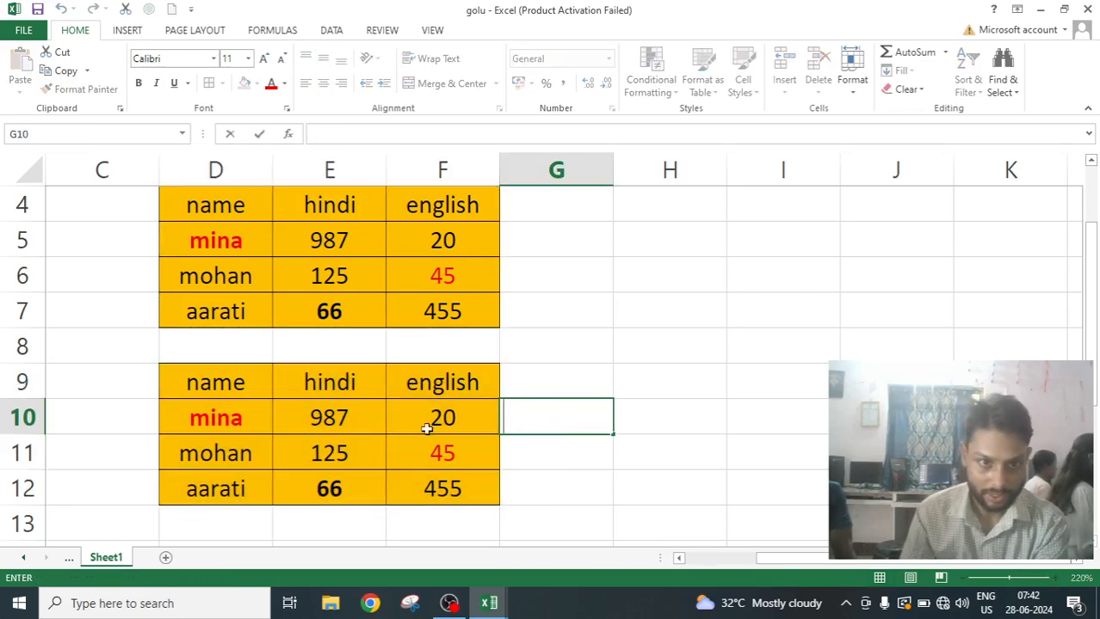
- Compare the formula in the pasted english cell F10 with the original in F5
{"action": "left_click", "coordinate": [226, 387]}
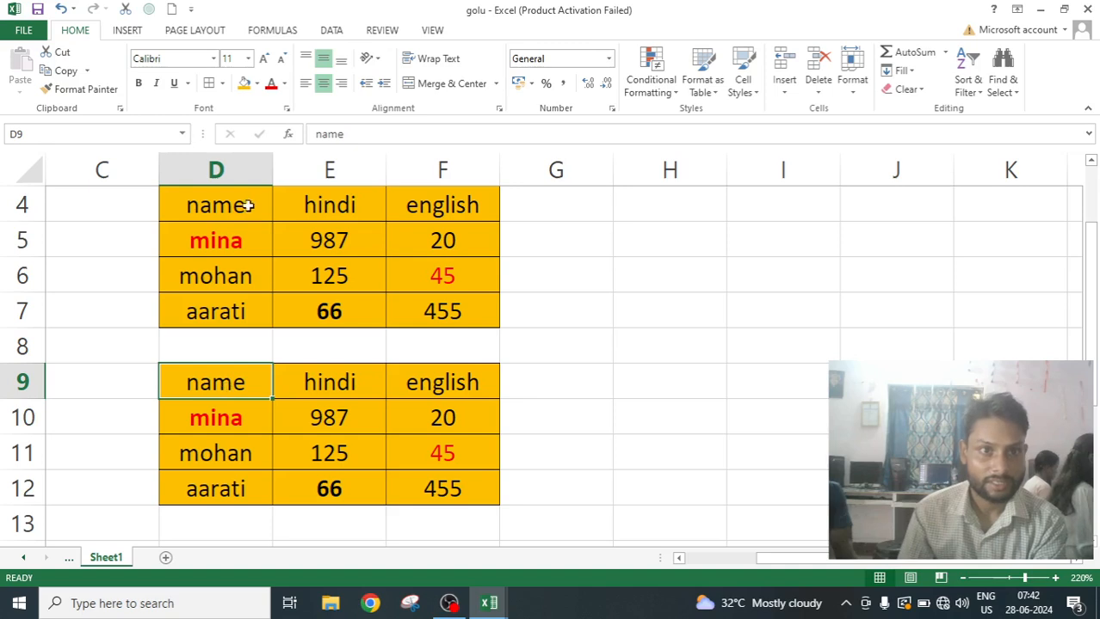
{"action": "left_click", "coordinate": [442, 416]}
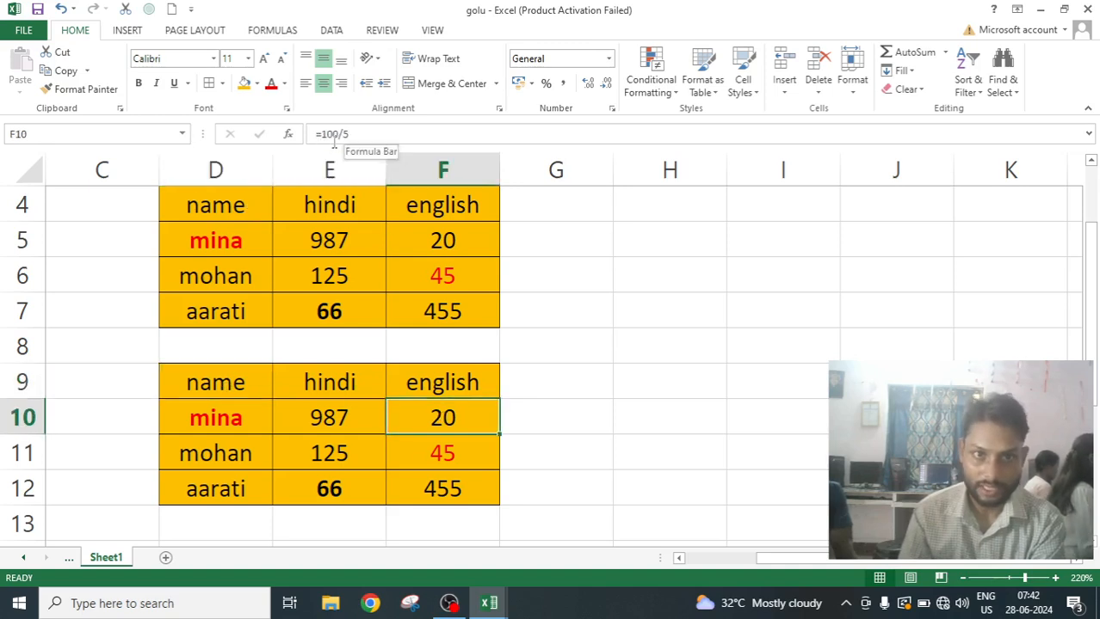
{"action": "left_click", "coordinate": [439, 241]}
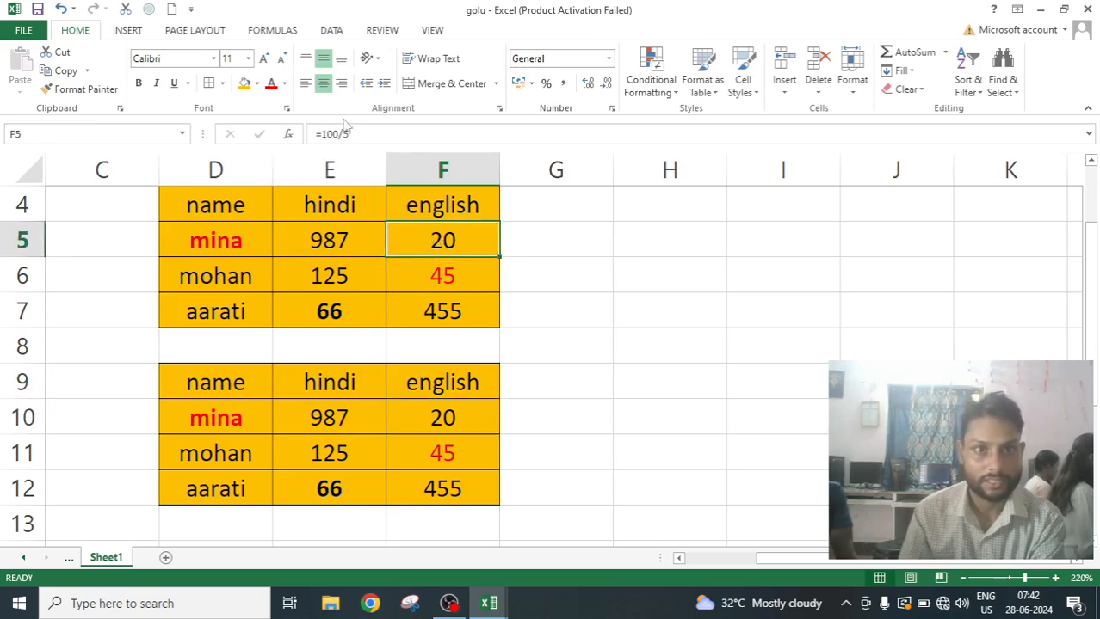
{"action": "left_click", "coordinate": [454, 422]}
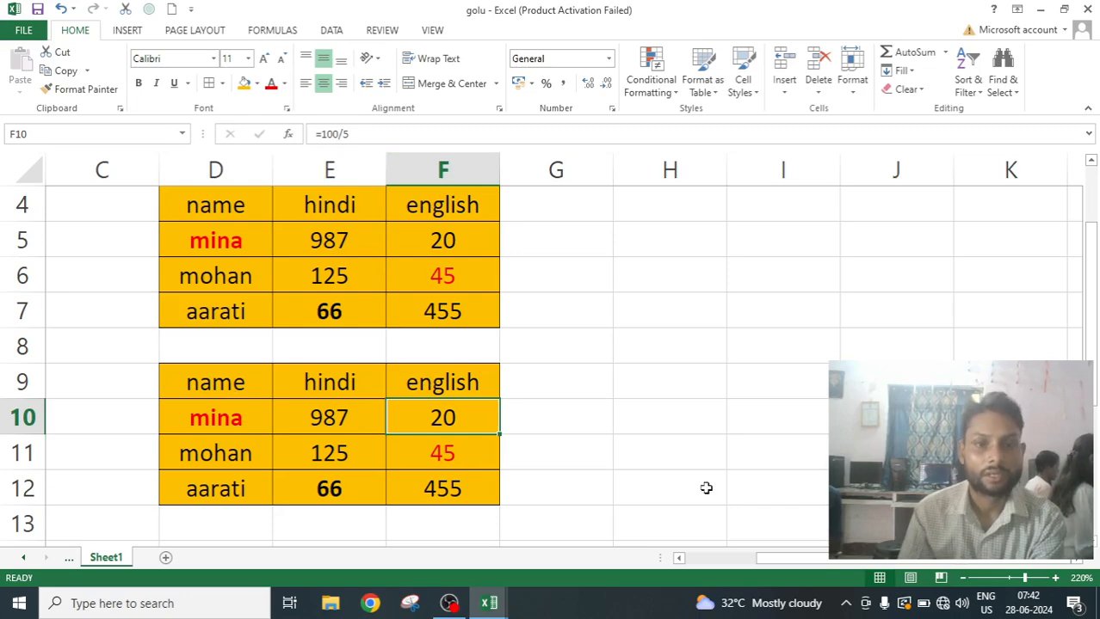
{"action": "left_click", "coordinate": [701, 488]}
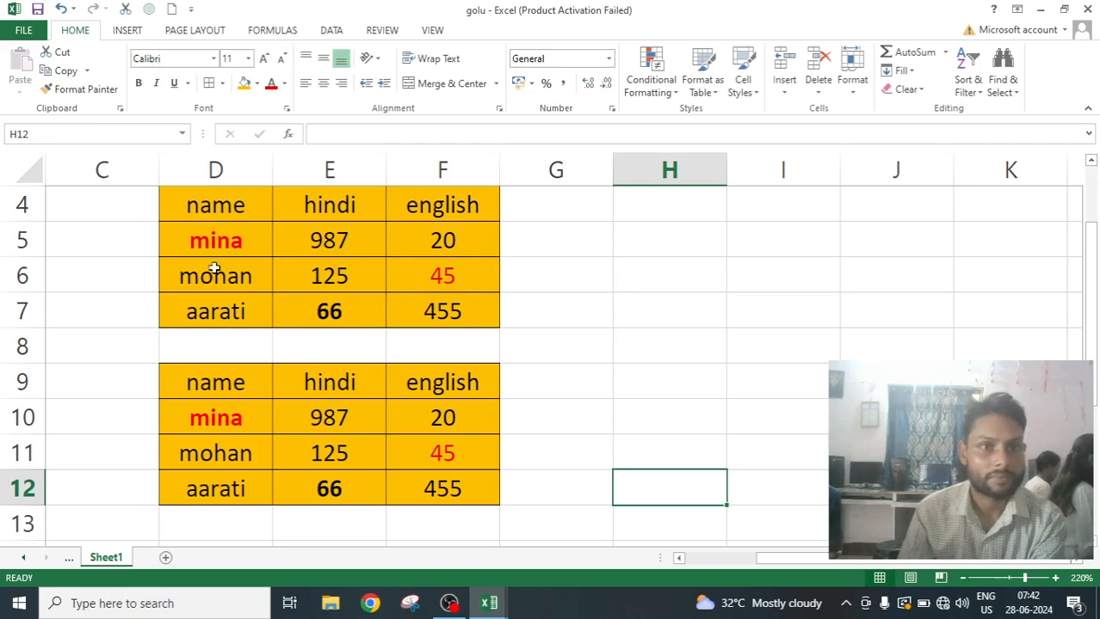
- Copy the original table D4:F7 again and paste it at D14 with the Formulas option
{"action": "left_click_drag", "start_coordinate": [203, 205], "coordinate": [429, 314]}
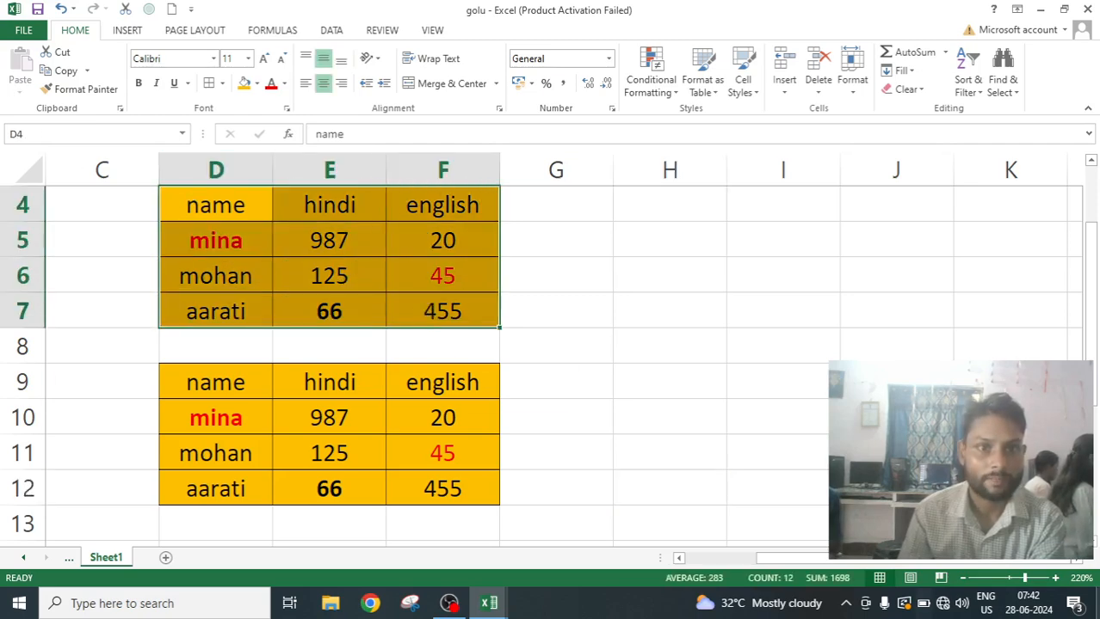
{"action": "left_click", "coordinate": [61, 71]}
{"action": "scroll", "coordinate": [570, 371], "scroll_direction": "down", "scroll_amount": 3}
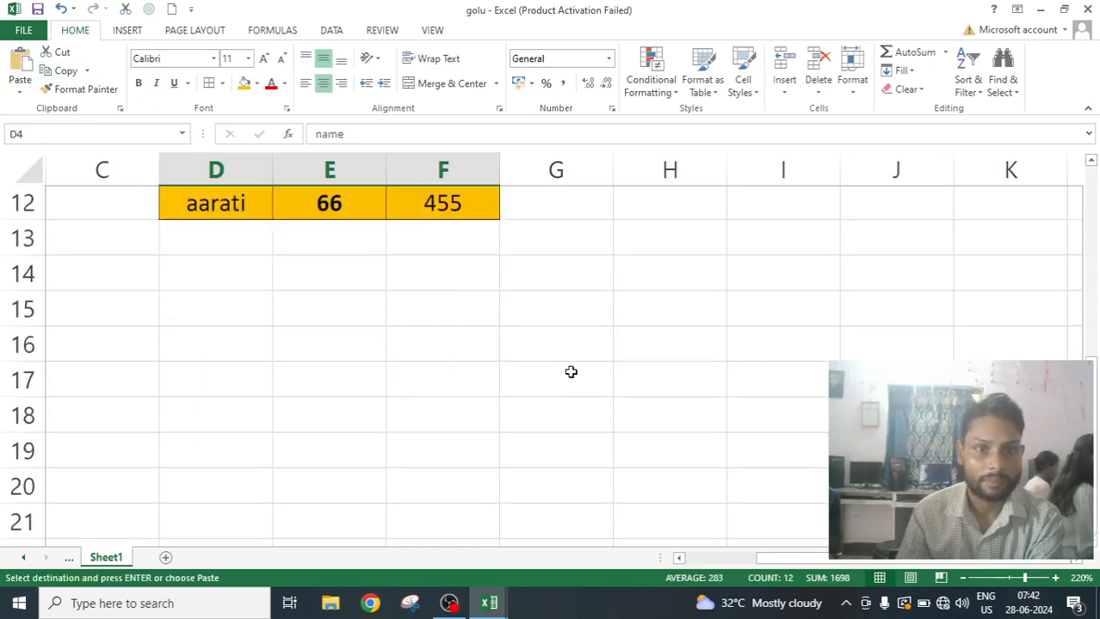
{"action": "scroll", "coordinate": [569, 371], "scroll_direction": "up", "scroll_amount": 2}
{"action": "scroll", "coordinate": [570, 371], "scroll_direction": "down", "scroll_amount": 1}
{"action": "scroll", "coordinate": [570, 372], "scroll_direction": "down", "scroll_amount": 1}
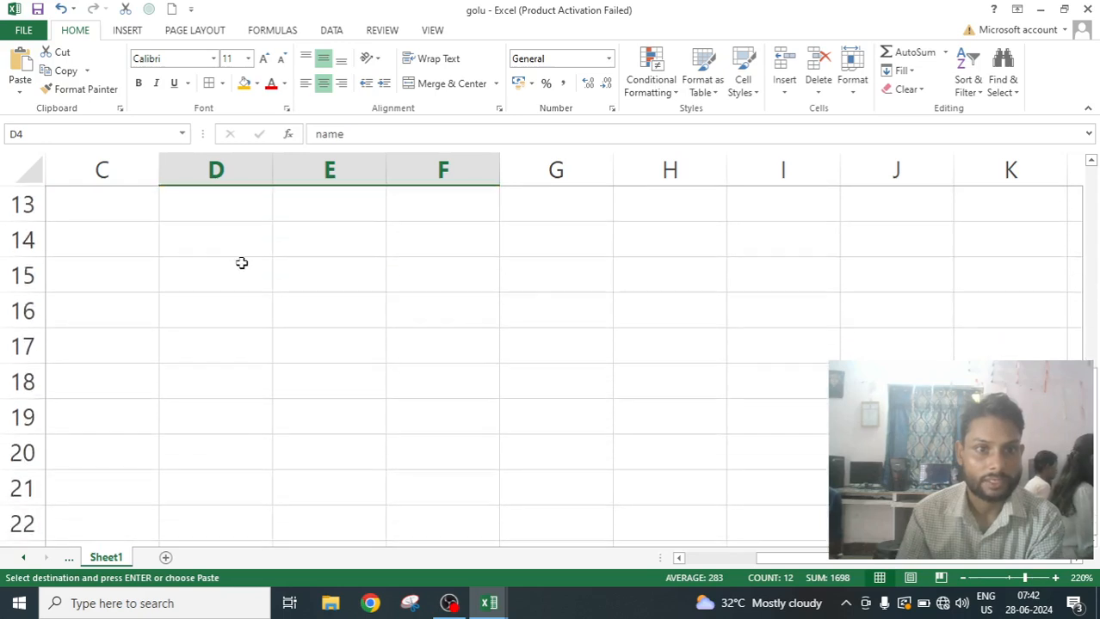
{"action": "left_click", "coordinate": [230, 240]}
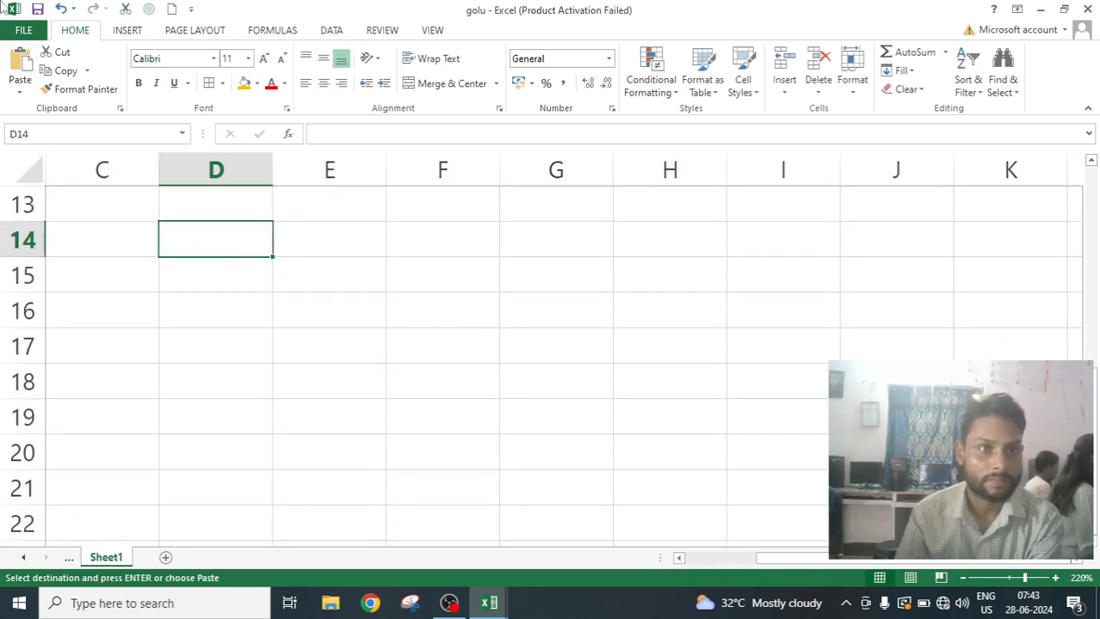
{"action": "left_click", "coordinate": [20, 93]}
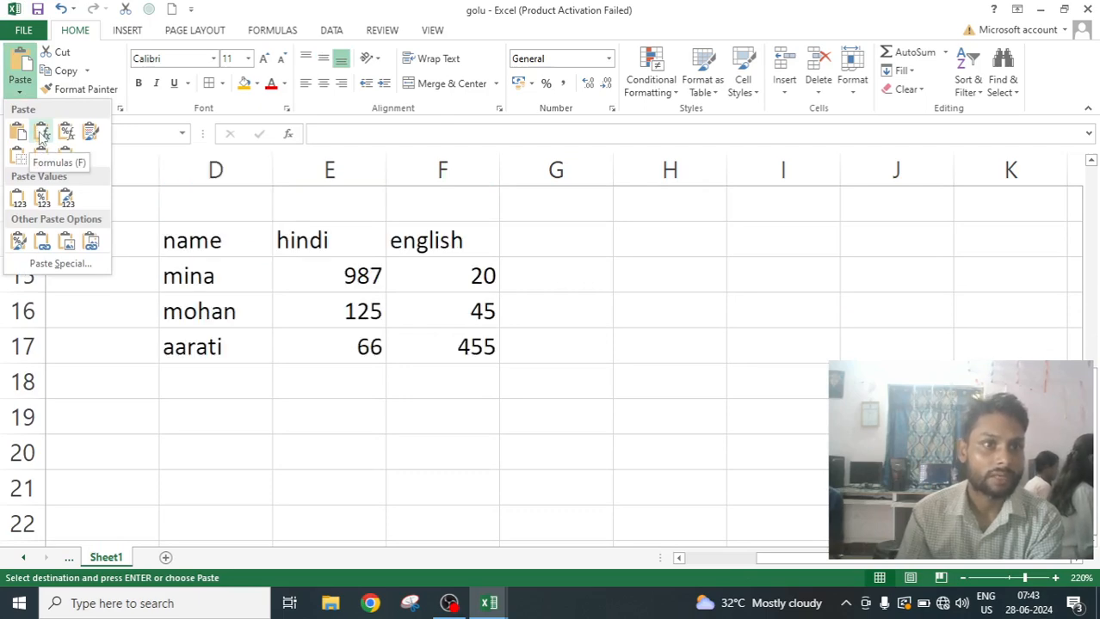
{"action": "left_click", "coordinate": [41, 133]}
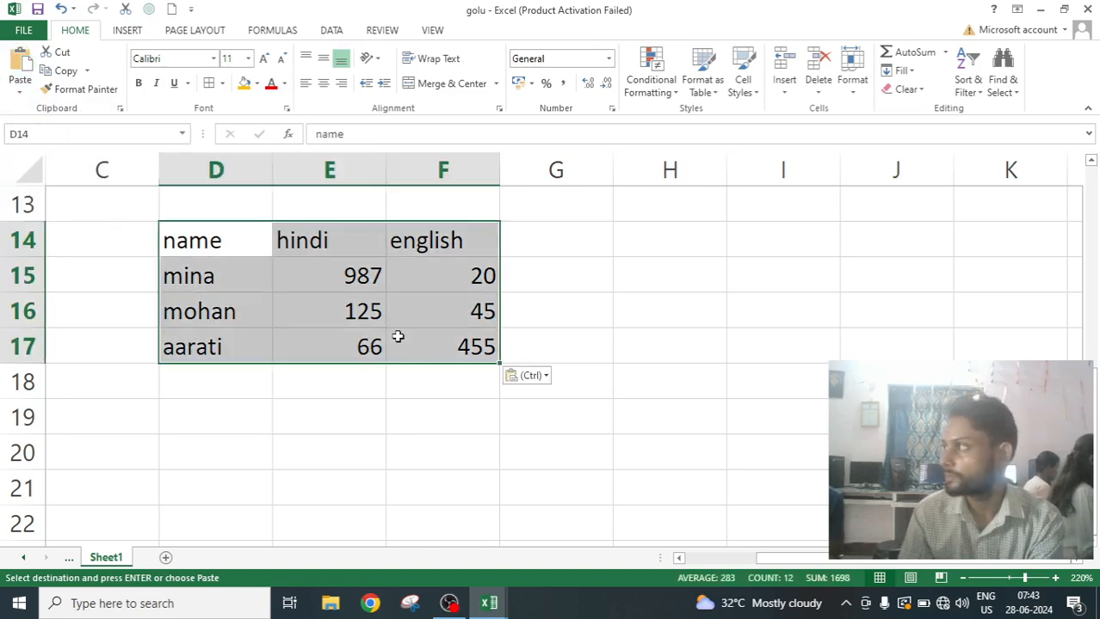
- Compare the formulas-only copy with the tables above it, check the formula in F15, and preview the Formulas paste option
{"action": "scroll", "coordinate": [397, 337], "scroll_direction": "up", "scroll_amount": 3}
{"action": "scroll", "coordinate": [398, 337], "scroll_direction": "down", "scroll_amount": 2}
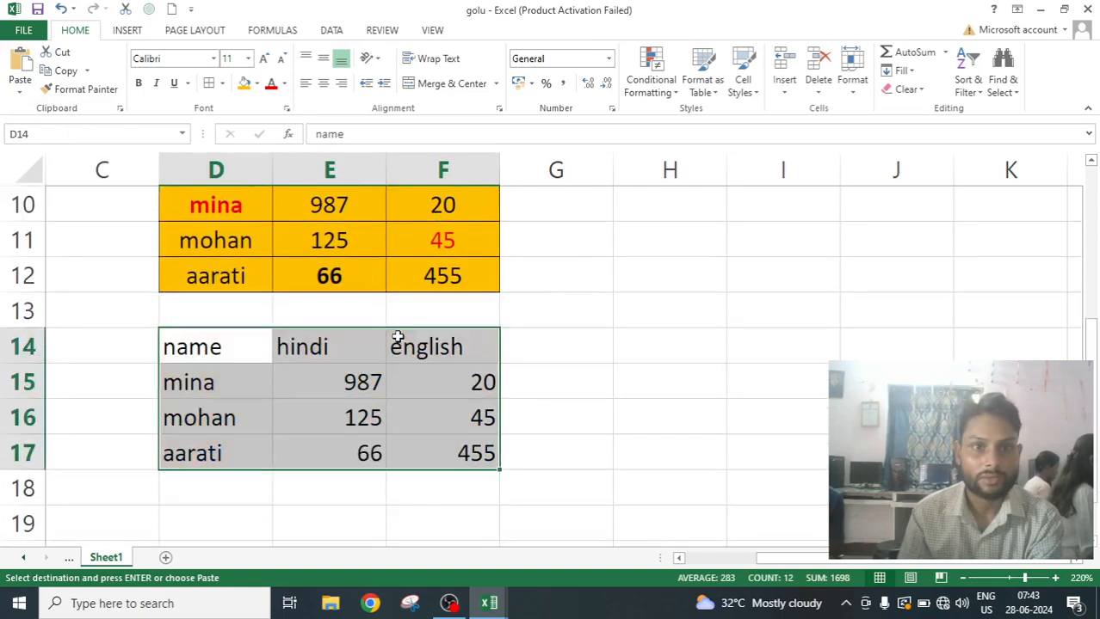
{"action": "left_click", "coordinate": [481, 384]}
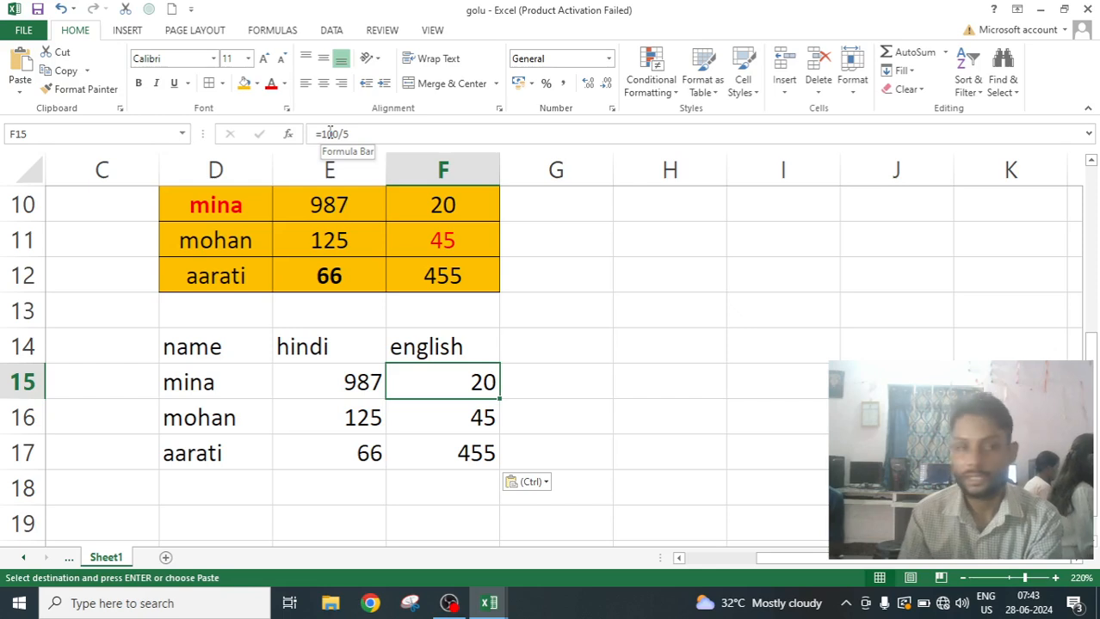
{"action": "left_click", "coordinate": [20, 92]}
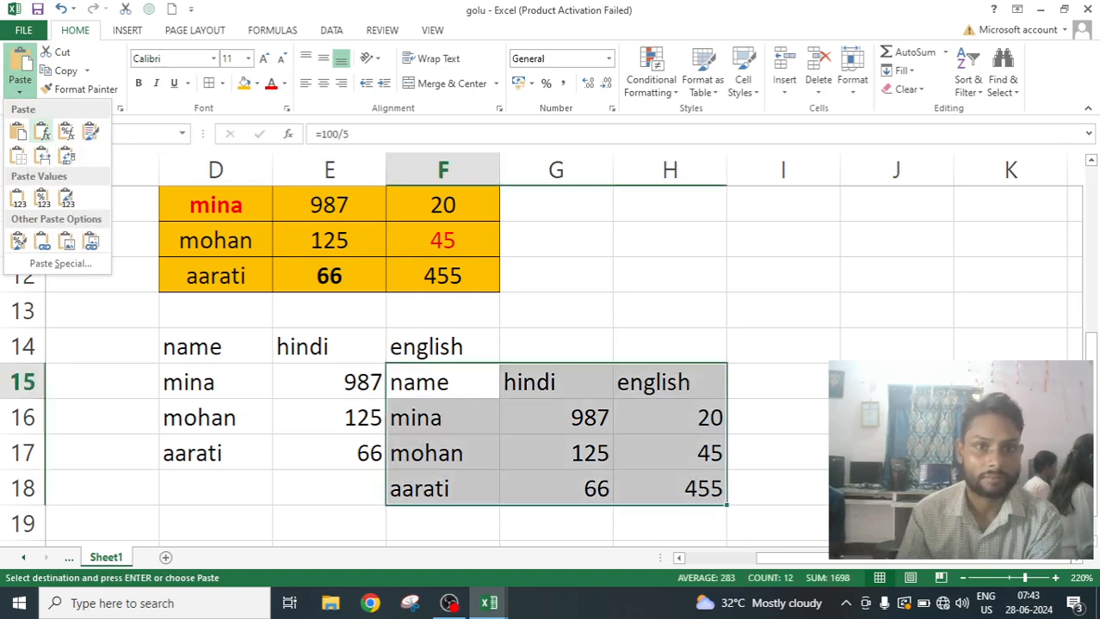
{"action": "left_click", "coordinate": [772, 326]}
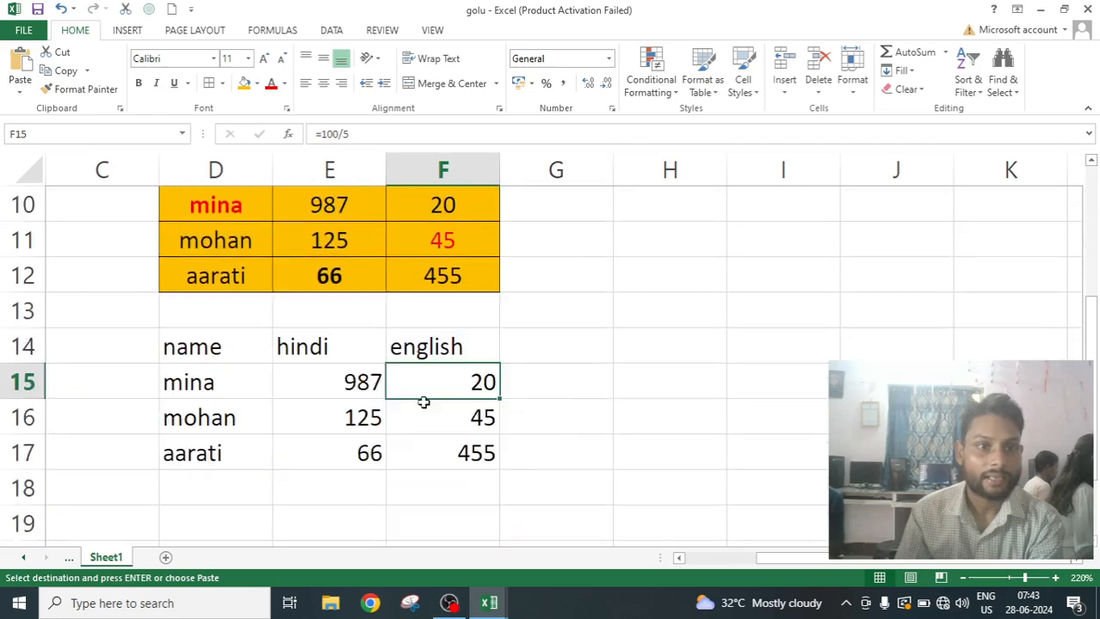
- Compare the formulas-only copy with the tables above and preview the Formulas & Number Formatting paste option at D19
{"action": "scroll", "coordinate": [272, 312], "scroll_direction": "down", "scroll_amount": 1}
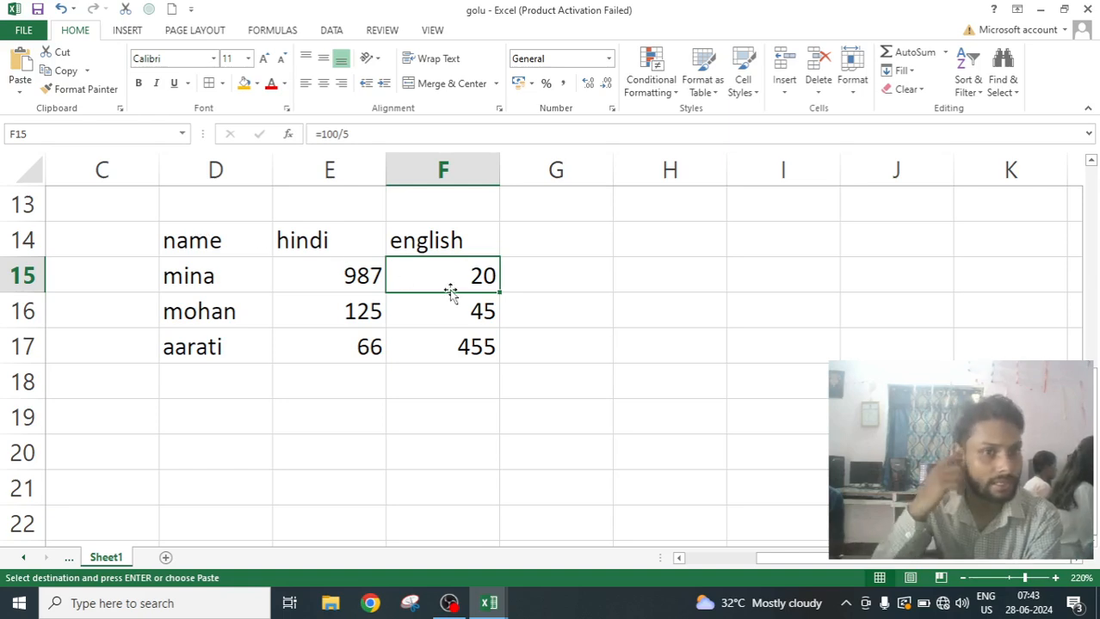
{"action": "scroll", "coordinate": [431, 290], "scroll_direction": "up", "scroll_amount": 3}
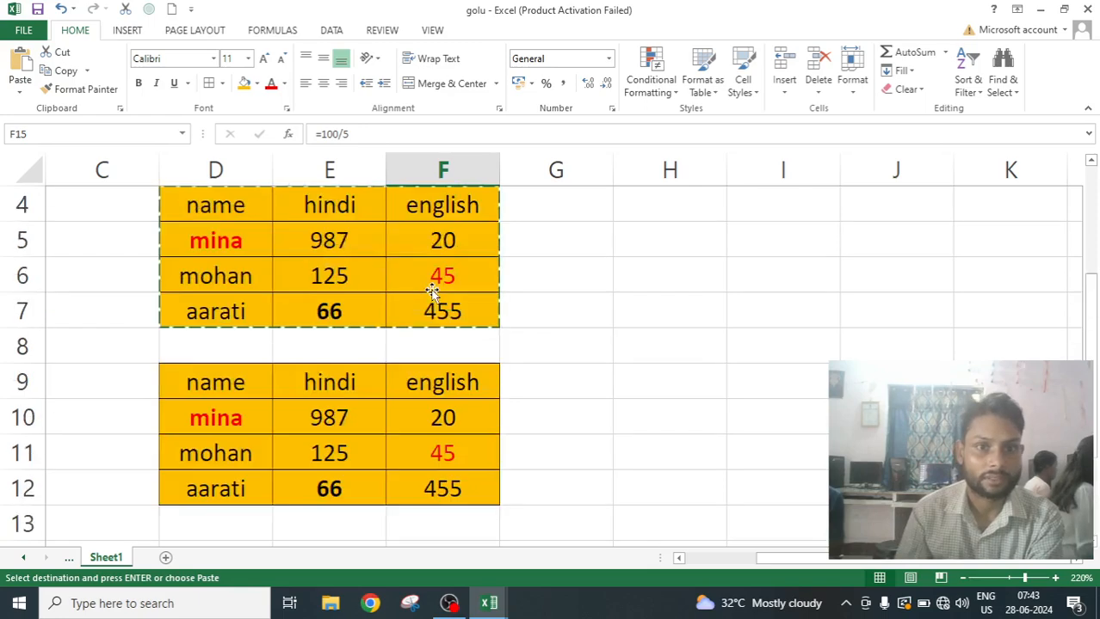
{"action": "scroll", "coordinate": [429, 291], "scroll_direction": "down", "scroll_amount": 2}
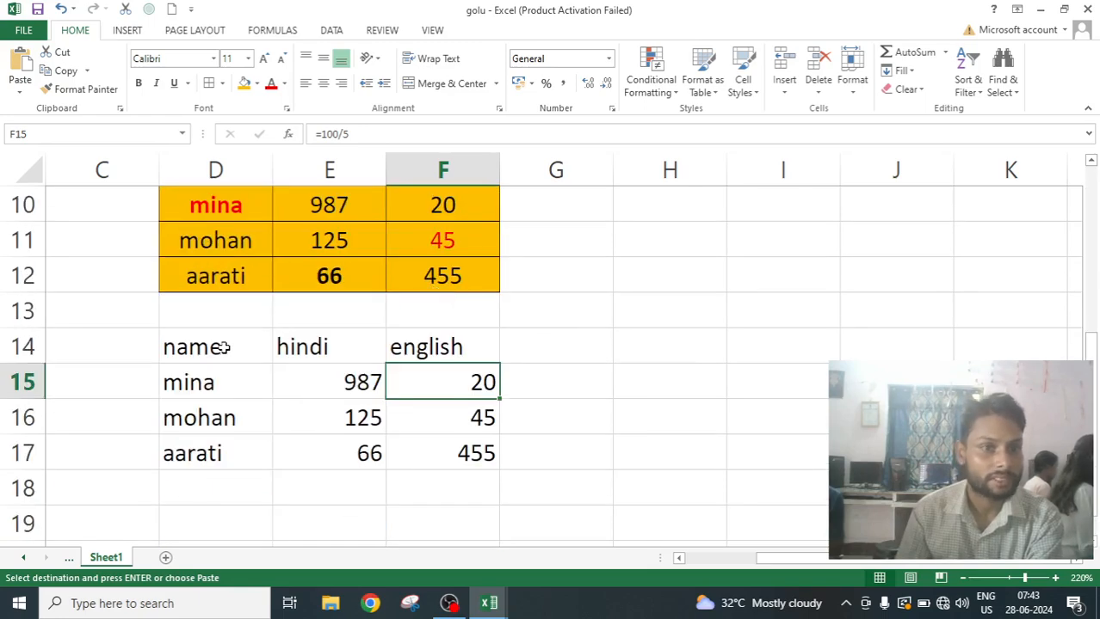
{"action": "scroll", "coordinate": [506, 398], "scroll_direction": "down", "scroll_amount": 4}
{"action": "scroll", "coordinate": [506, 400], "scroll_direction": "up", "scroll_amount": 2}
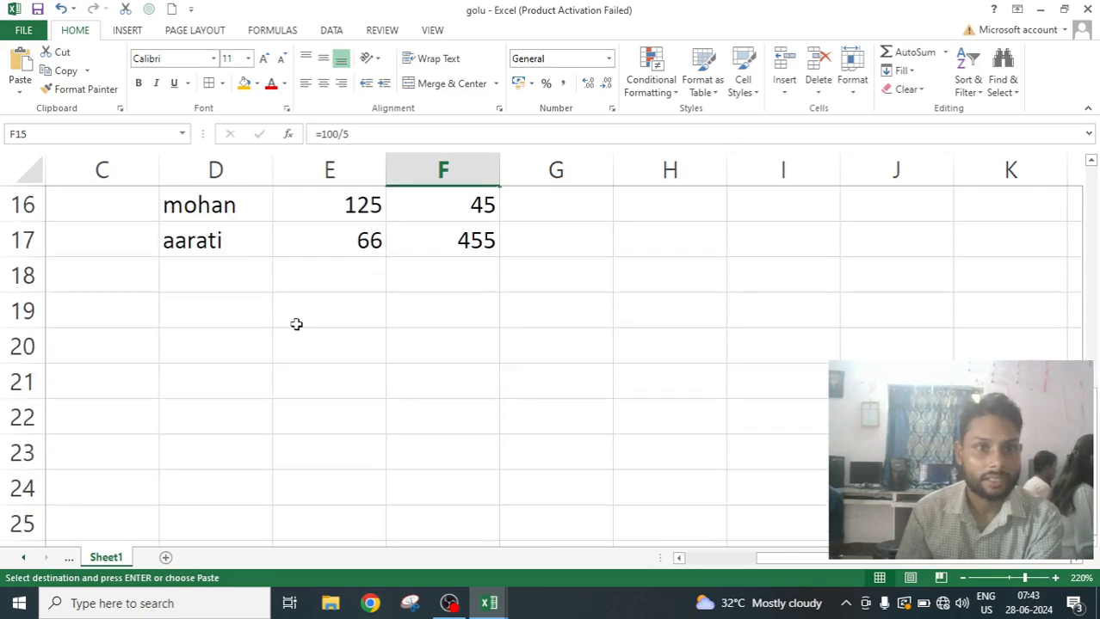
{"action": "left_click", "coordinate": [217, 306]}
{"action": "scroll", "coordinate": [599, 356], "scroll_direction": "up", "scroll_amount": 5}
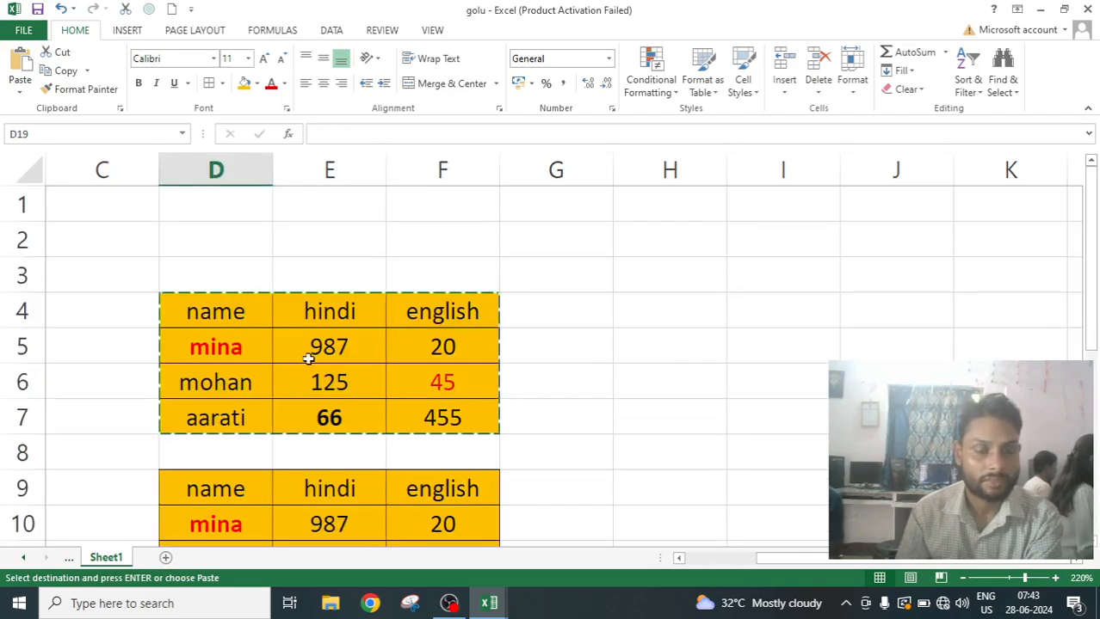
{"action": "scroll", "coordinate": [308, 359], "scroll_direction": "down", "scroll_amount": 5}
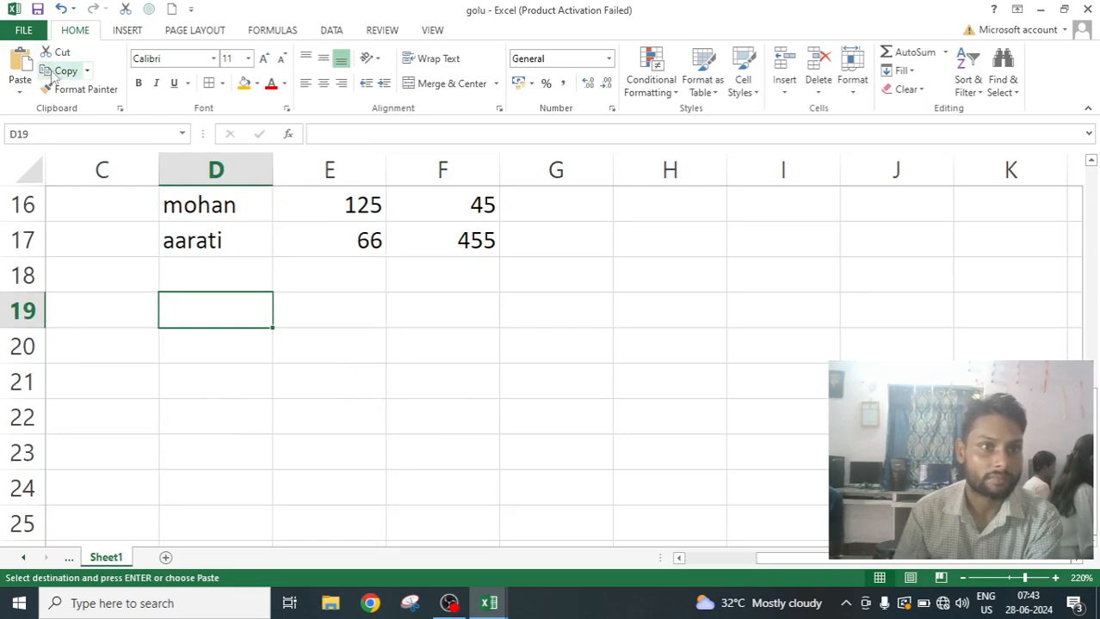
{"action": "left_click", "coordinate": [19, 92]}
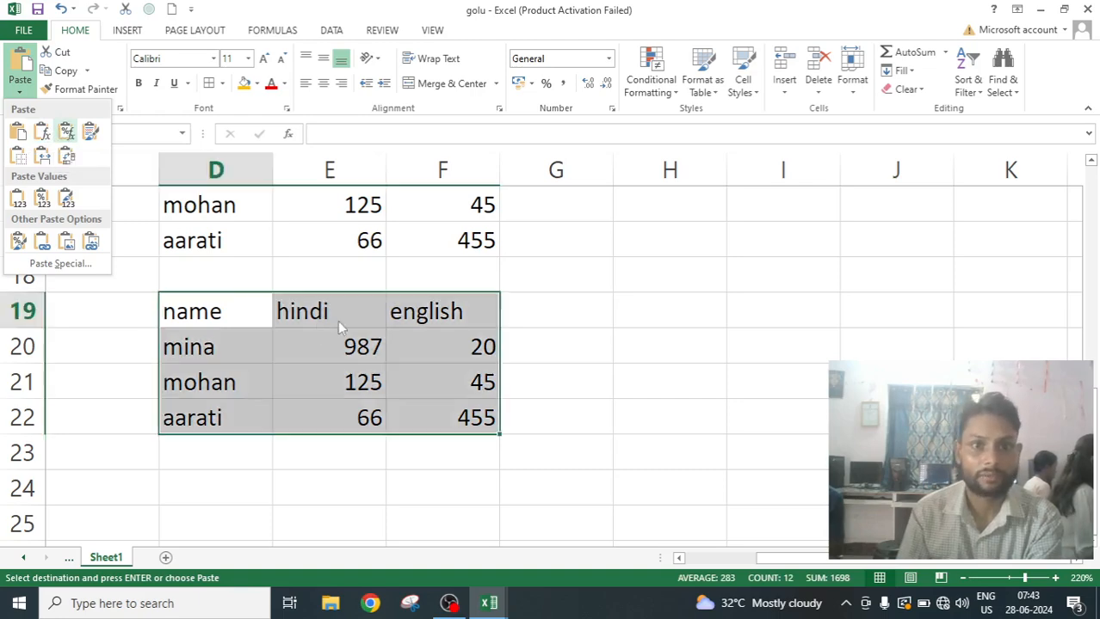
{"action": "left_click", "coordinate": [428, 336]}
{"action": "scroll", "coordinate": [428, 336], "scroll_direction": "up", "scroll_amount": 5}
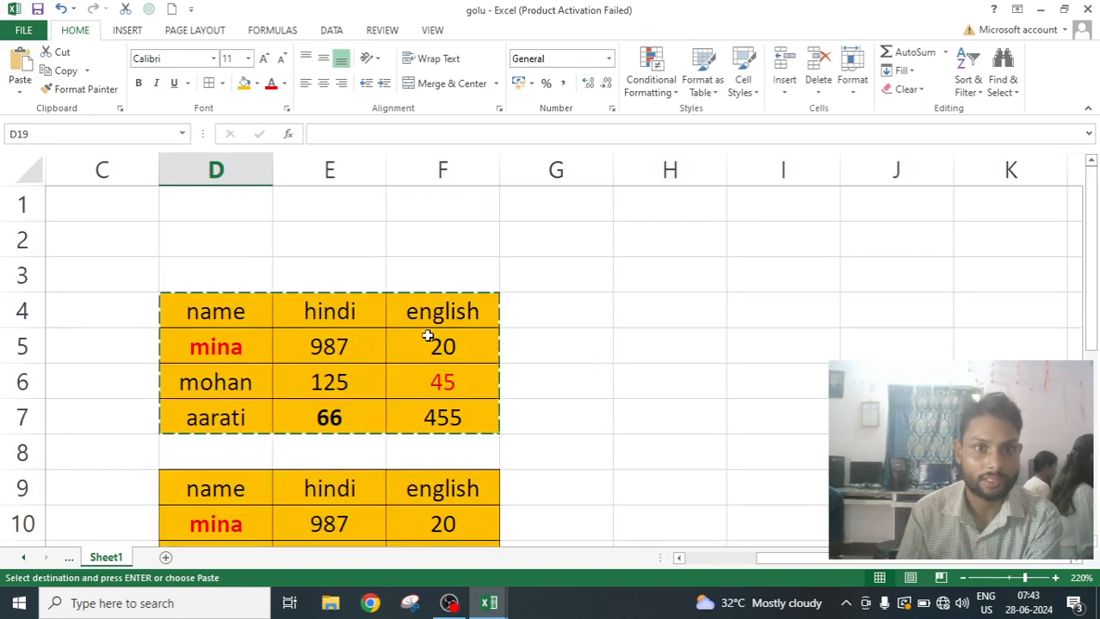
- Cancel the pending copy and apply the Number format to the hindi mark in E6 of the original table
{"action": "left_click", "coordinate": [588, 344]}
{"action": "key", "text": "BackSpace"}
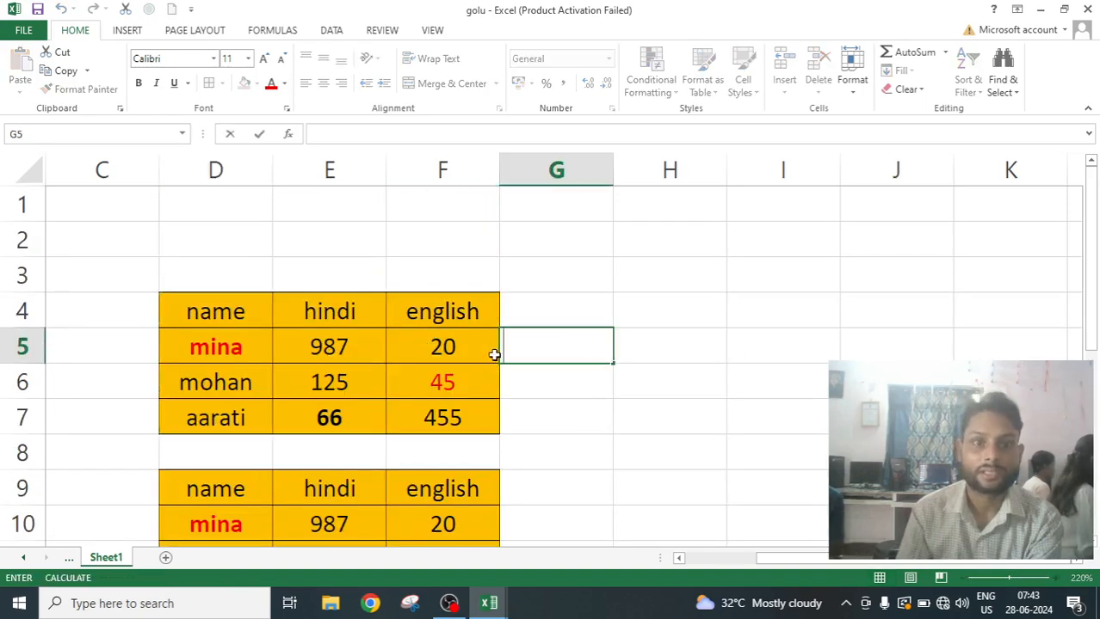
{"action": "scroll", "coordinate": [478, 373], "scroll_direction": "down", "scroll_amount": 3}
{"action": "scroll", "coordinate": [478, 373], "scroll_direction": "up", "scroll_amount": 2}
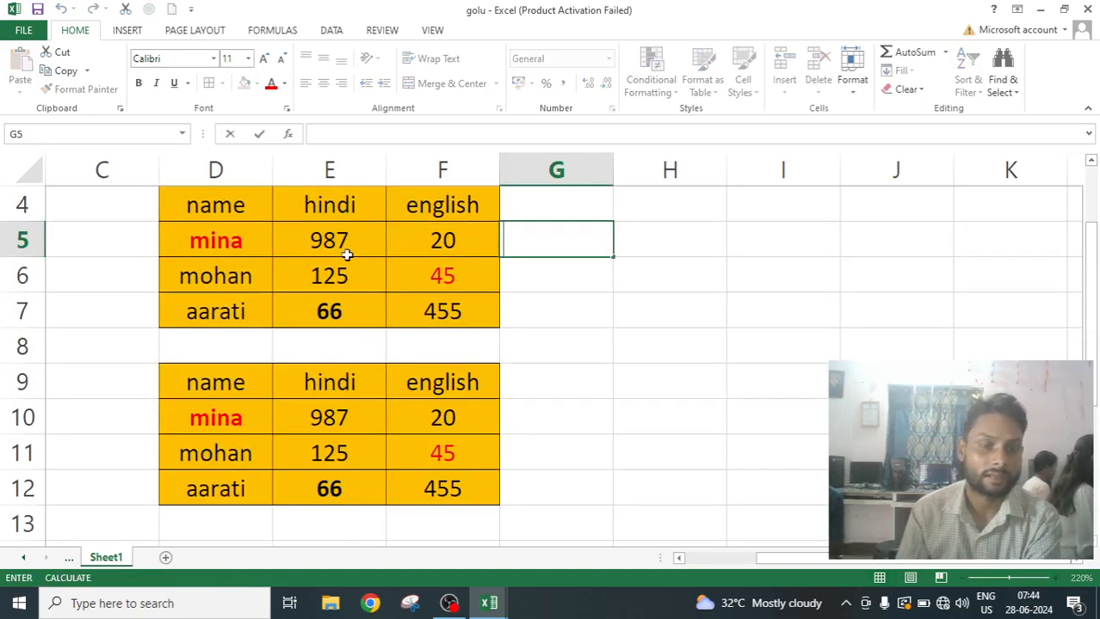
{"action": "left_click", "coordinate": [332, 277]}
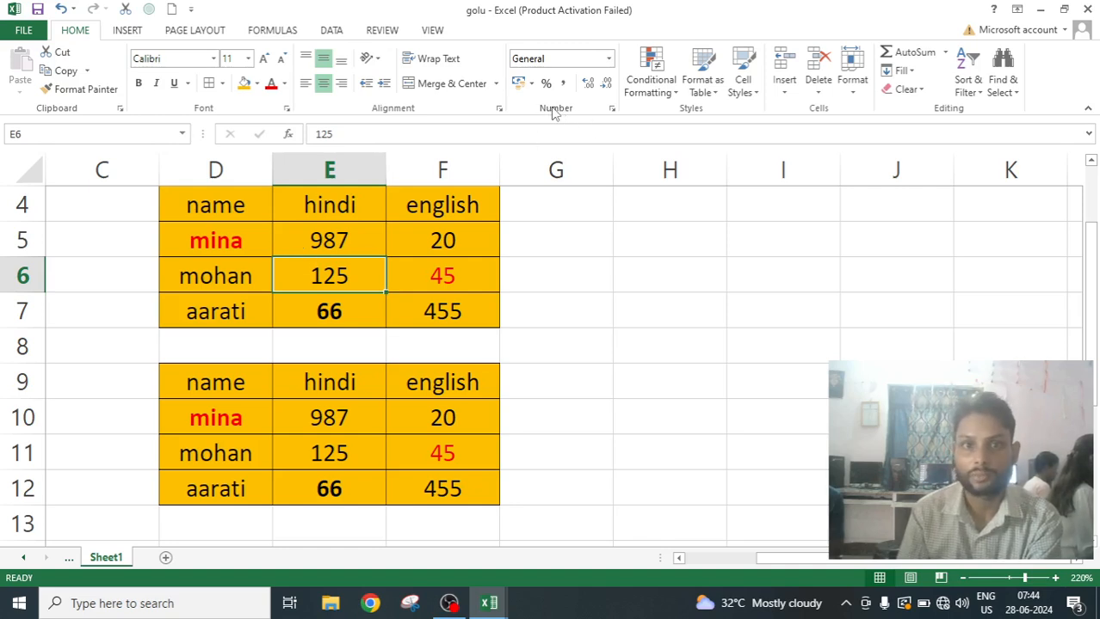
{"action": "left_click", "coordinate": [609, 60]}
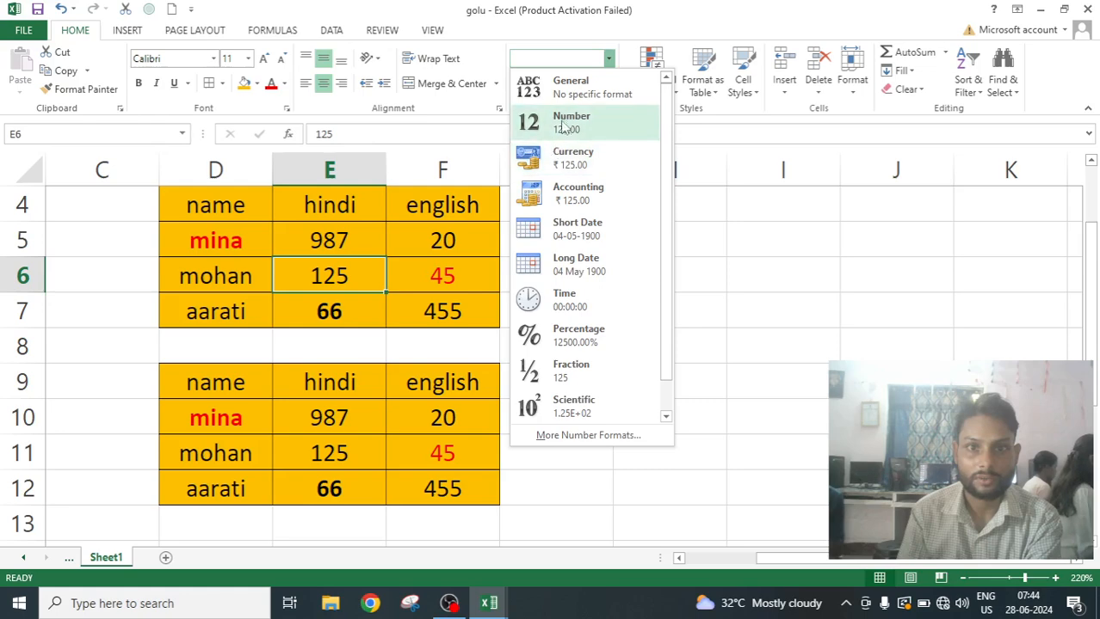
{"action": "left_click", "coordinate": [570, 125]}
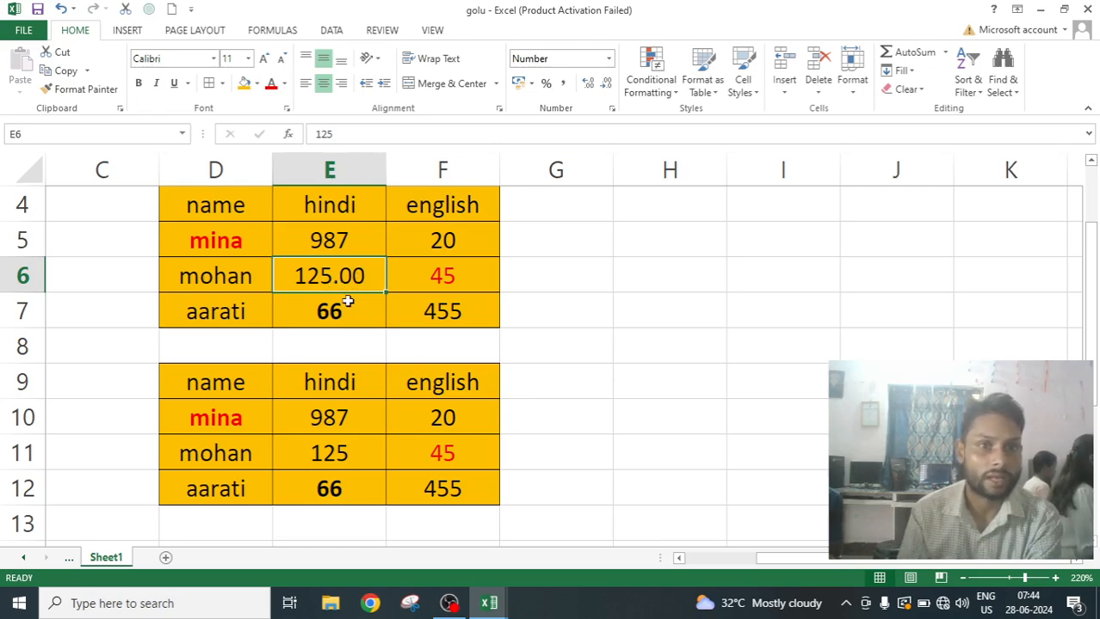
- Copy the original table D4:F7 and paste it at D19 with the Formulas & Number Formatting option
{"action": "left_click", "coordinate": [417, 355]}
{"action": "left_click_drag", "start_coordinate": [206, 209], "coordinate": [431, 308]}
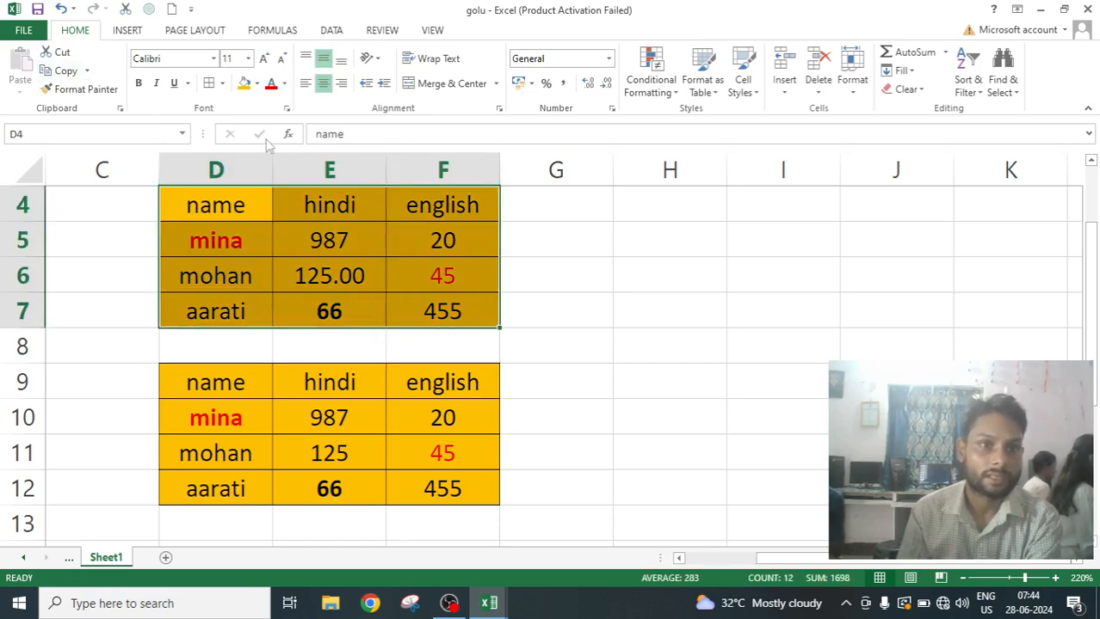
{"action": "left_click", "coordinate": [65, 71]}
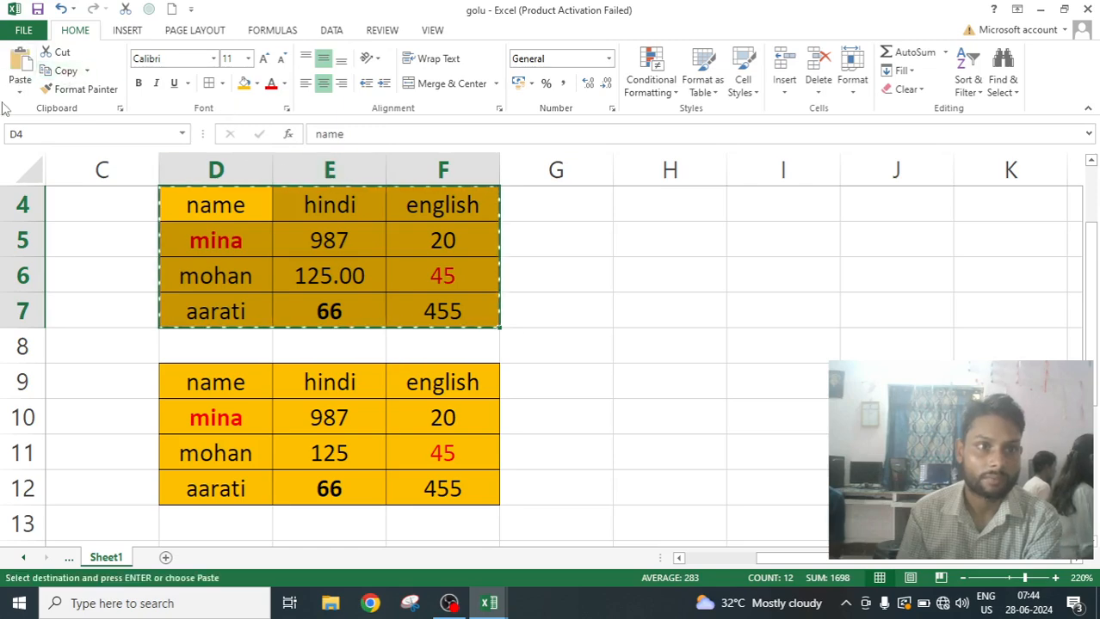
{"action": "scroll", "coordinate": [391, 336], "scroll_direction": "down", "scroll_amount": 4}
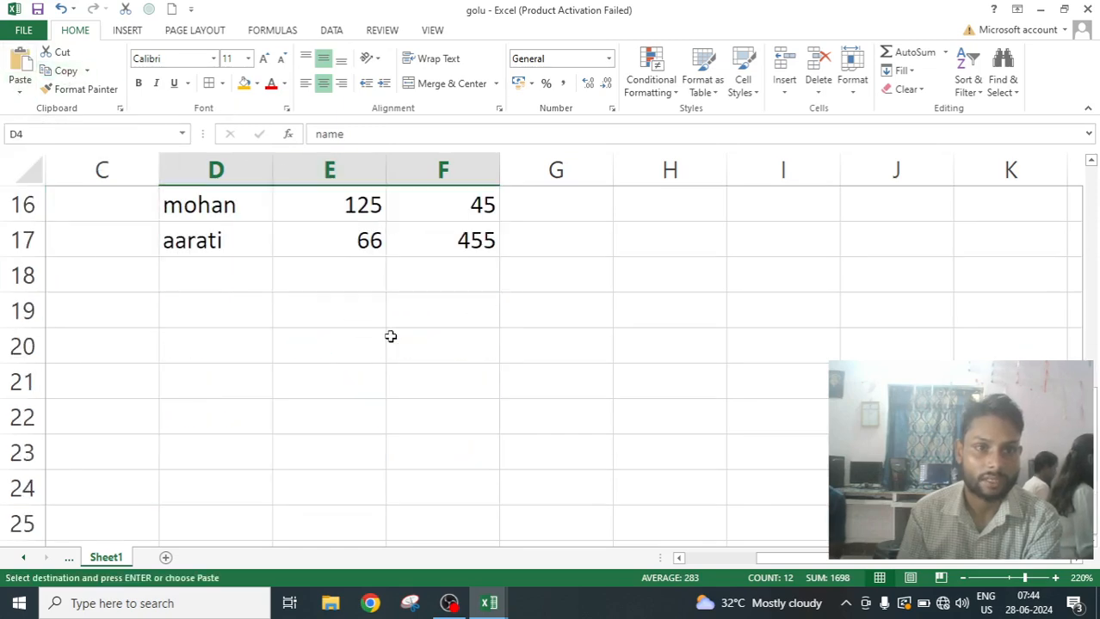
{"action": "left_click", "coordinate": [215, 308]}
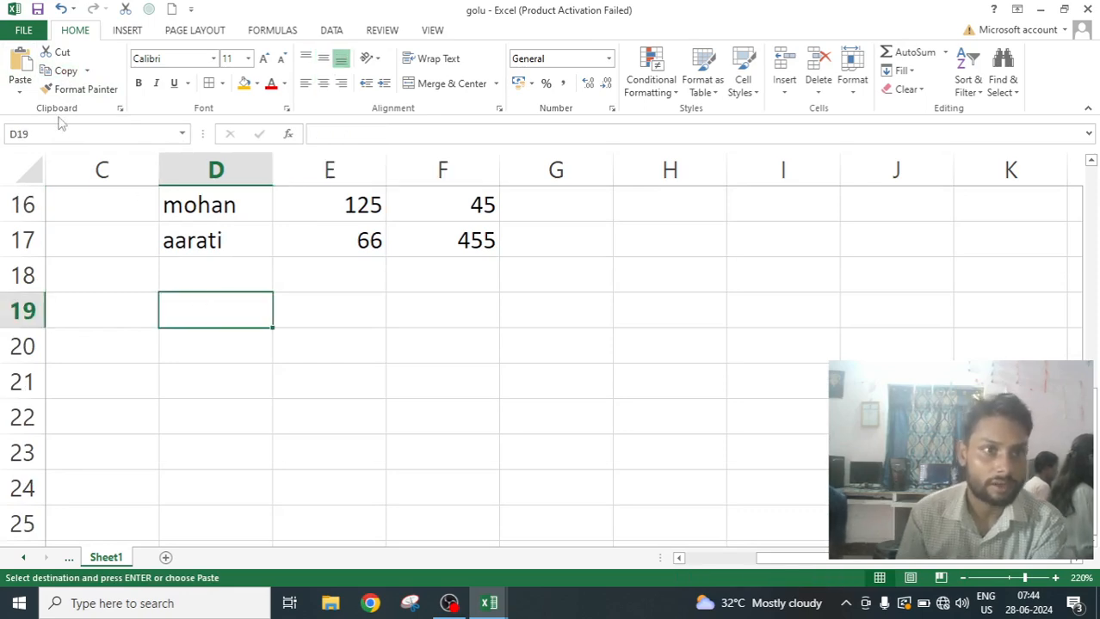
{"action": "left_click", "coordinate": [26, 97]}
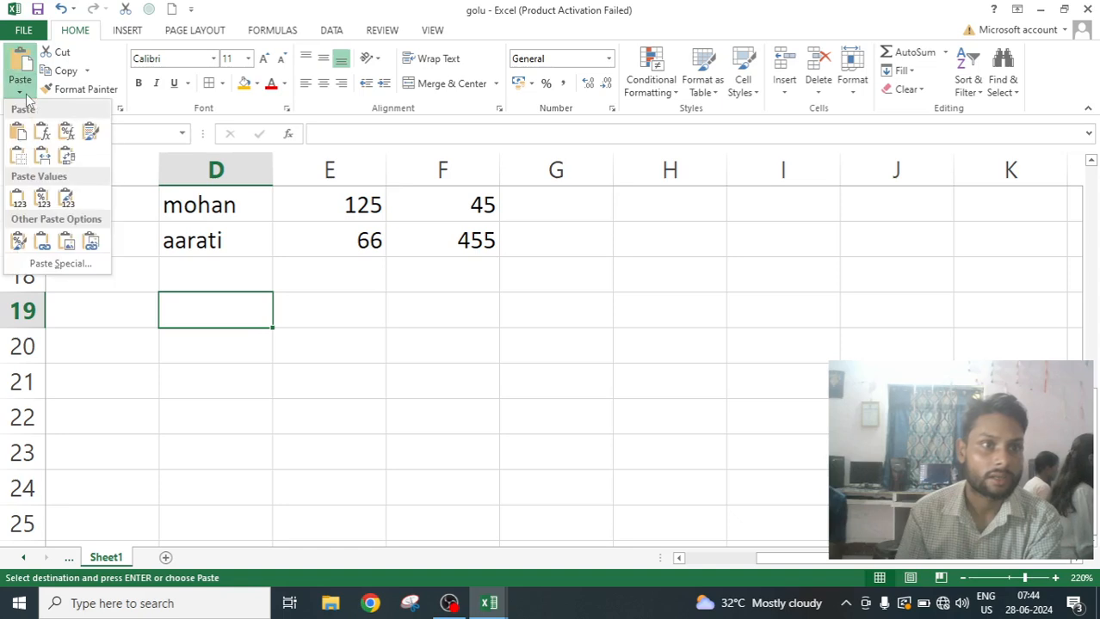
{"action": "left_click", "coordinate": [67, 134]}
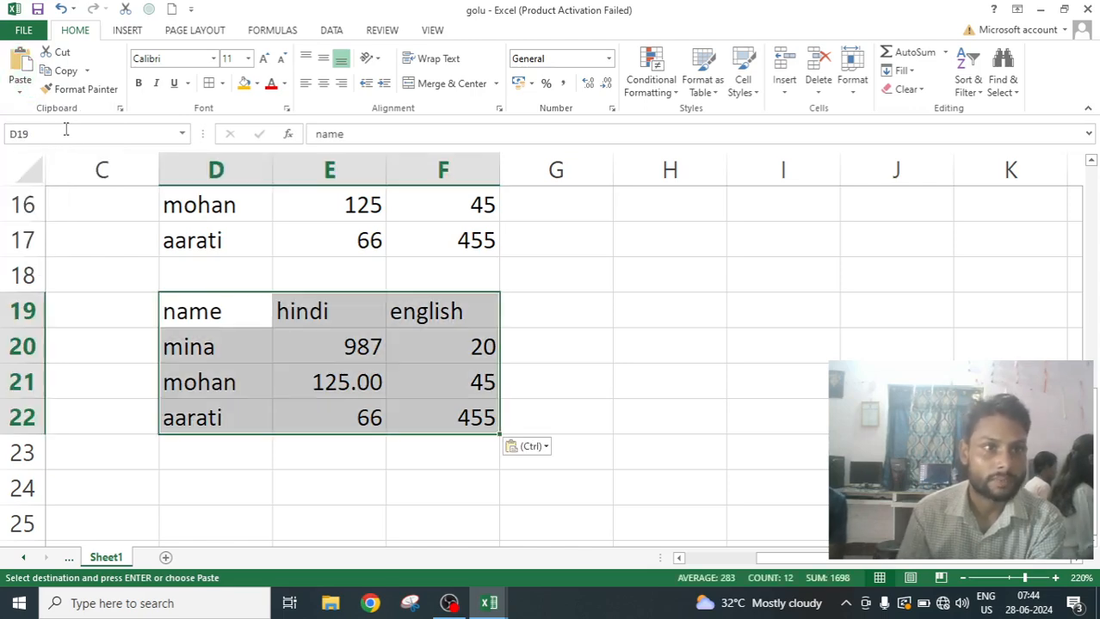
- Check the number format in E21 and the formula in F20, and preview the Formulas & Number Formatting option again
{"action": "left_click", "coordinate": [330, 386]}
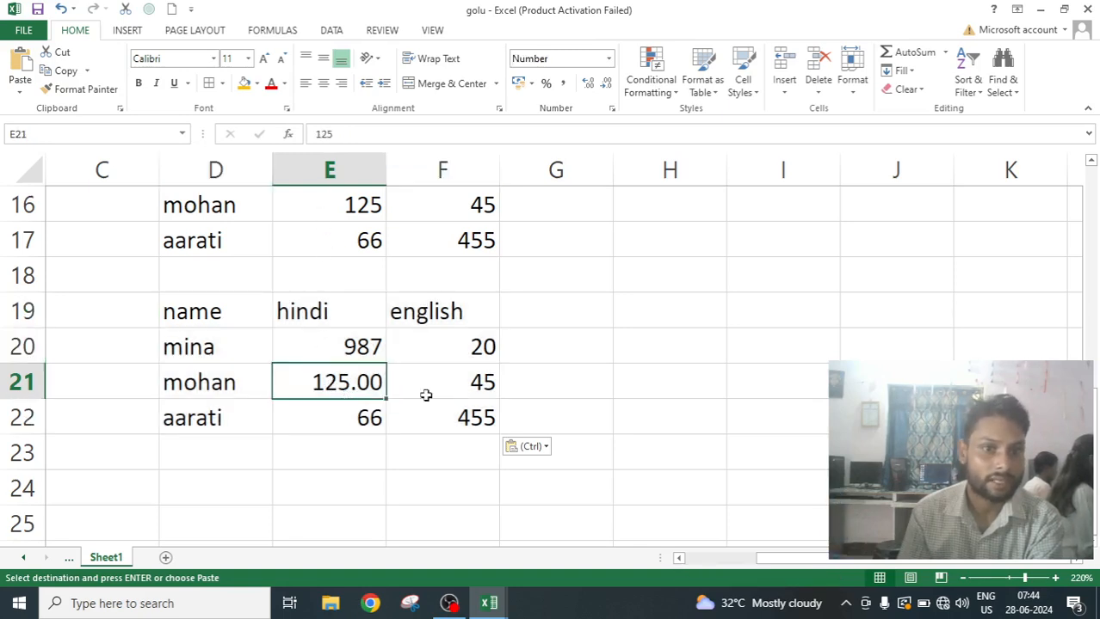
{"action": "left_click", "coordinate": [475, 347]}
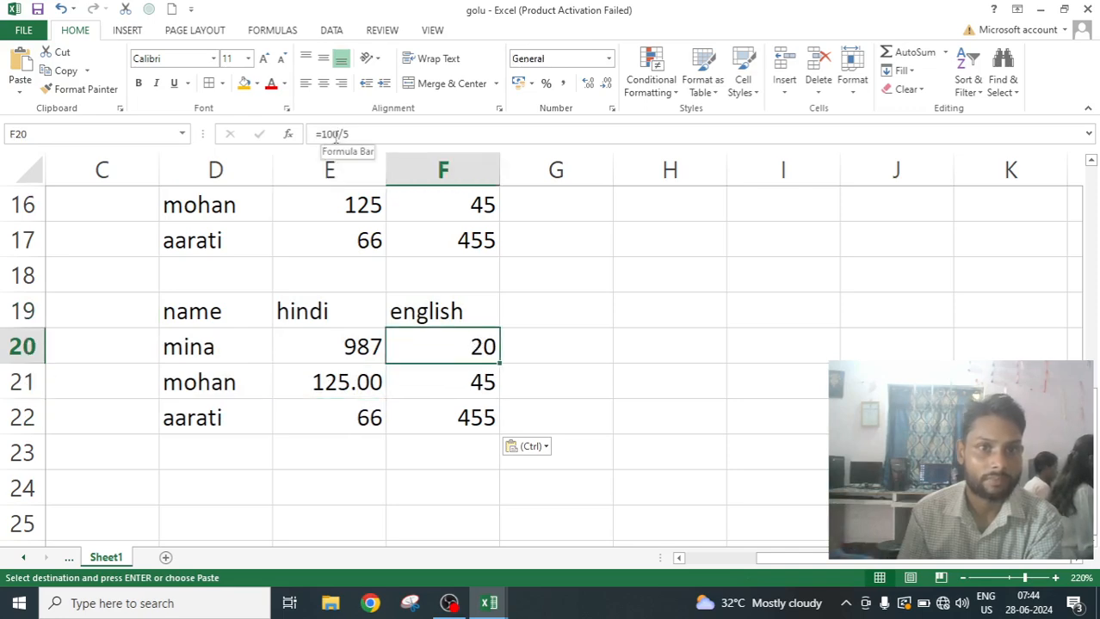
{"action": "left_click", "coordinate": [343, 372]}
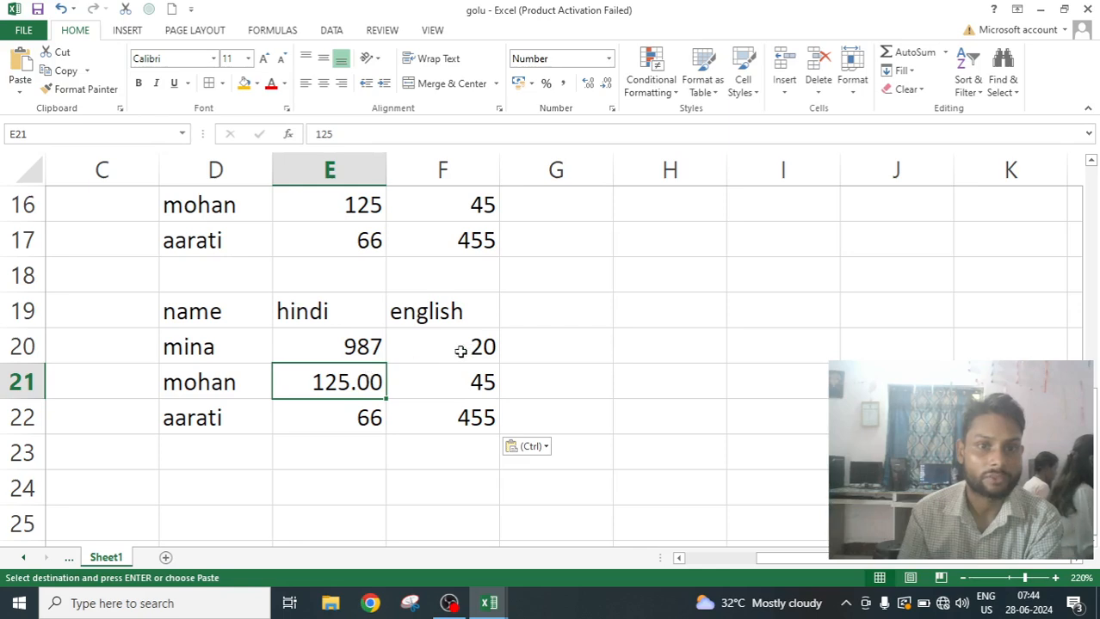
{"action": "left_click", "coordinate": [460, 351]}
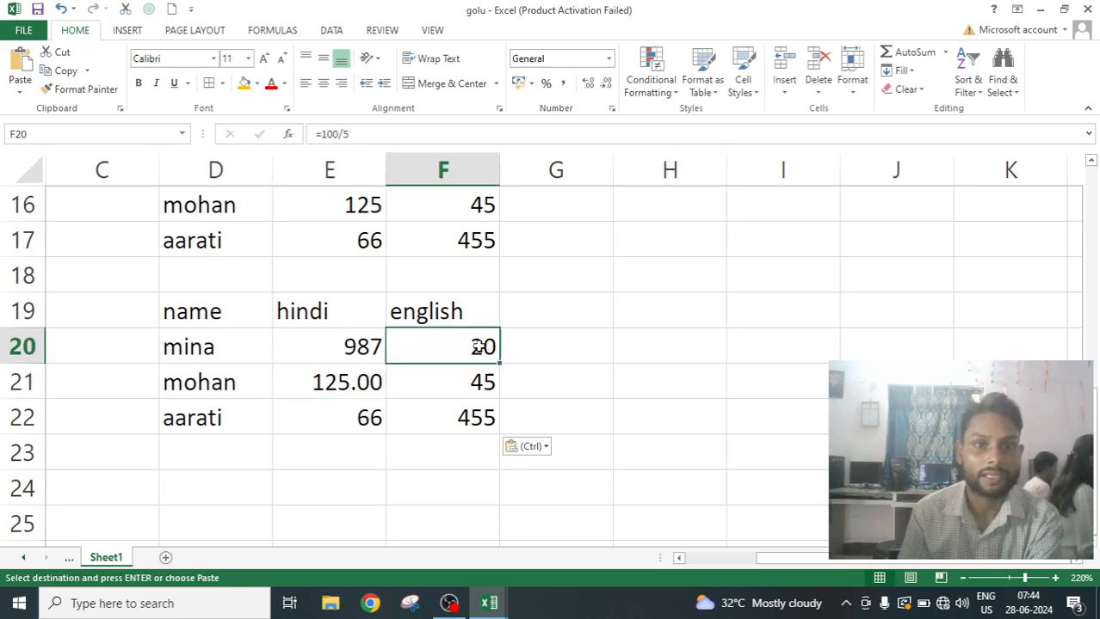
{"action": "left_click", "coordinate": [19, 91]}
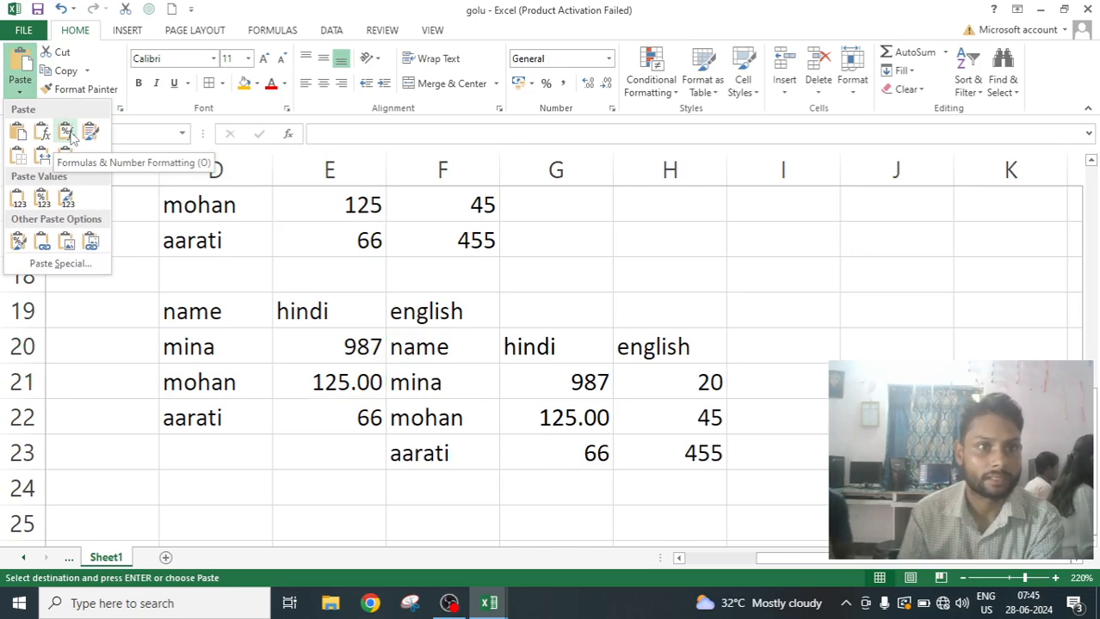
{"action": "left_click", "coordinate": [697, 411]}
- Paste the copied table at D24 with the Keep Source Formatting option
{"action": "scroll", "coordinate": [679, 415], "scroll_direction": "down", "scroll_amount": 3}
{"action": "scroll", "coordinate": [681, 415], "scroll_direction": "up", "scroll_amount": 5}
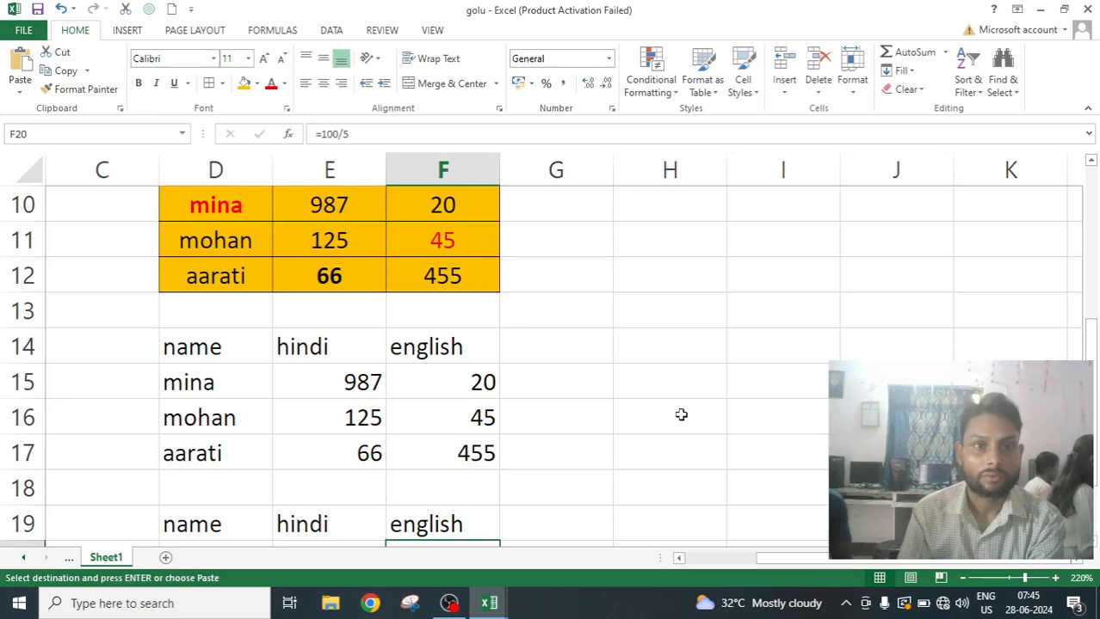
{"action": "scroll", "coordinate": [680, 414], "scroll_direction": "up", "scroll_amount": 3}
{"action": "scroll", "coordinate": [311, 348], "scroll_direction": "down", "scroll_amount": 2}
{"action": "scroll", "coordinate": [297, 351], "scroll_direction": "up", "scroll_amount": 2}
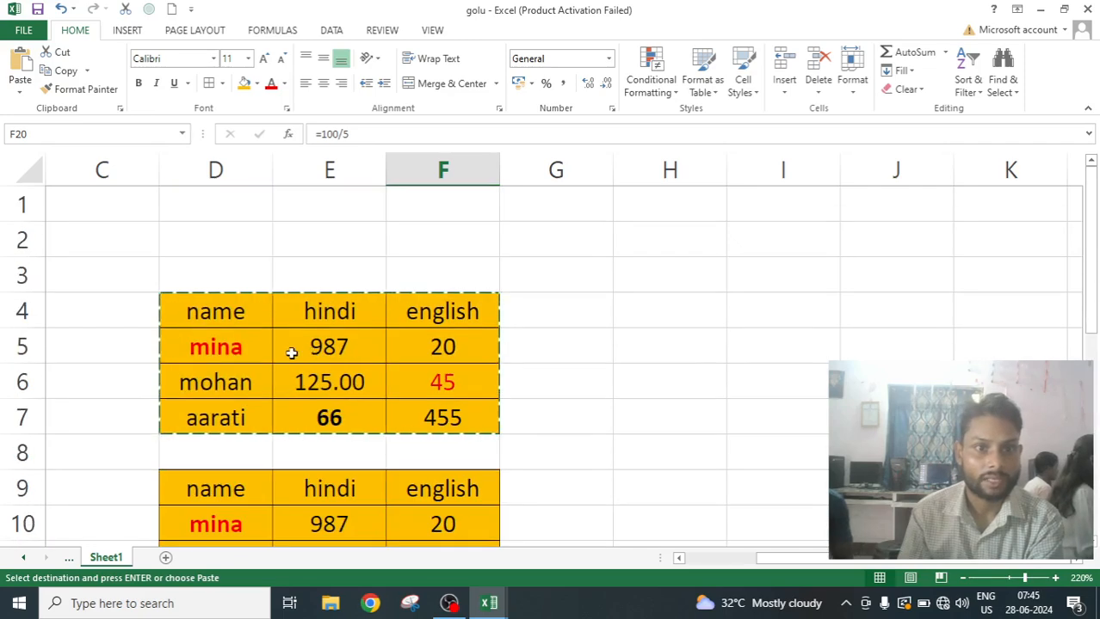
{"action": "scroll", "coordinate": [418, 353], "scroll_direction": "down", "scroll_amount": 8}
{"action": "scroll", "coordinate": [274, 314], "scroll_direction": "up", "scroll_amount": 1}
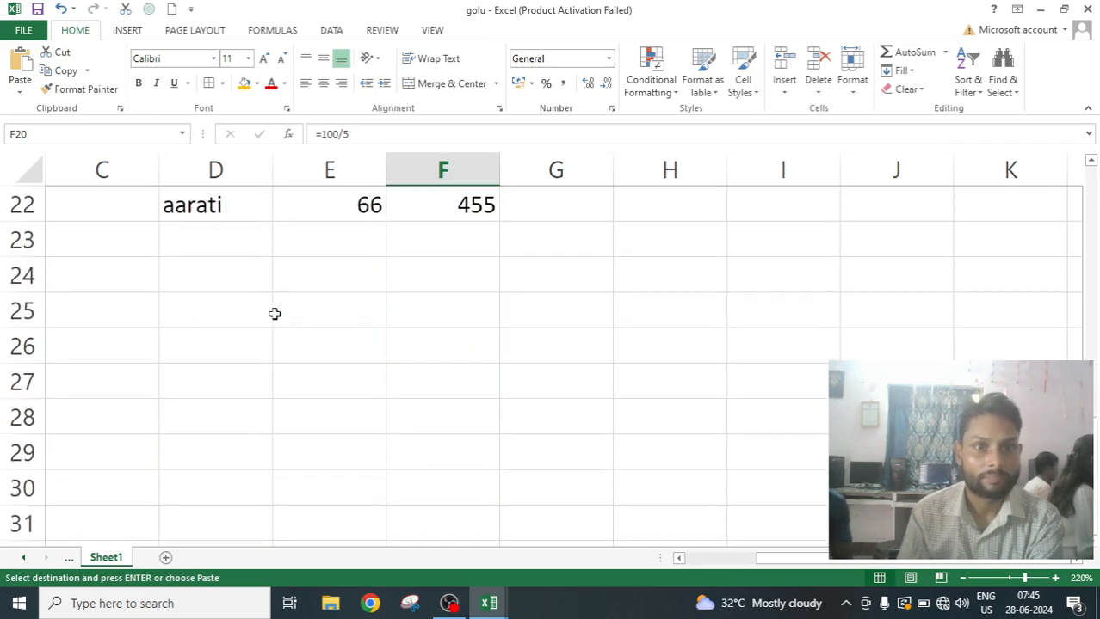
{"action": "left_click", "coordinate": [249, 278]}
{"action": "left_click", "coordinate": [20, 90]}
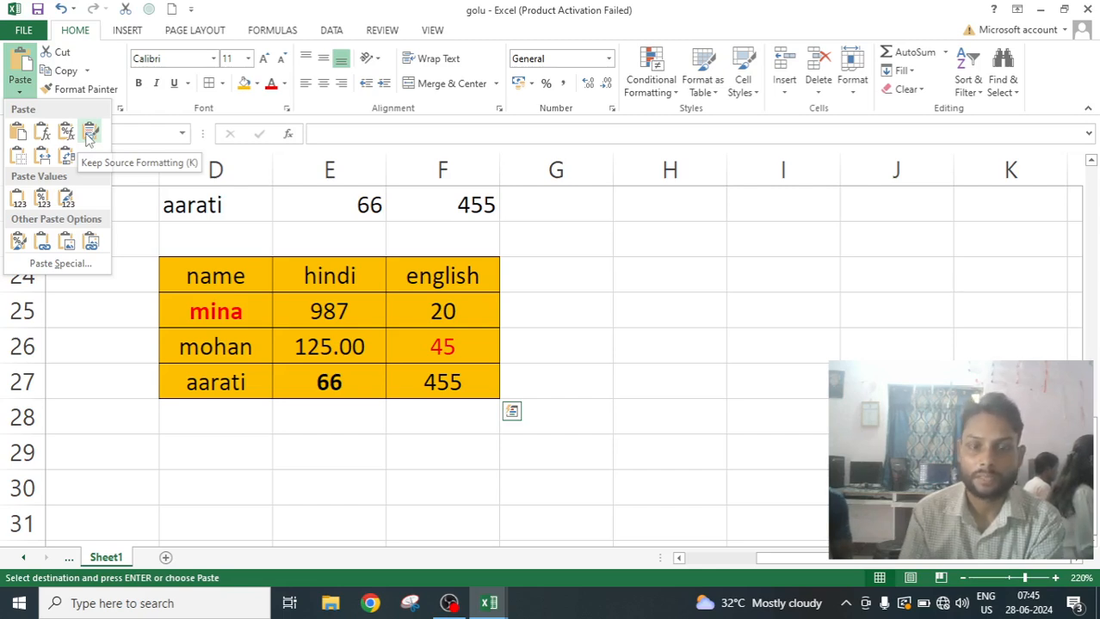
{"action": "left_click", "coordinate": [89, 137]}
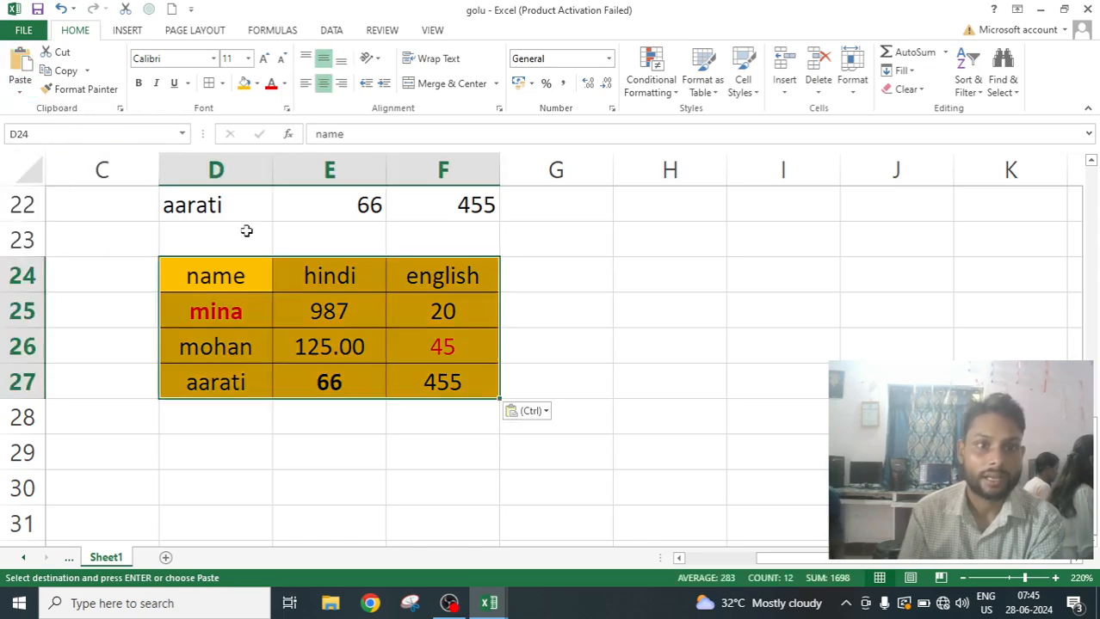
- Check the number format in E26 and the formula in F25, and compare this copy with the tables pasted above it
{"action": "left_click", "coordinate": [516, 345]}
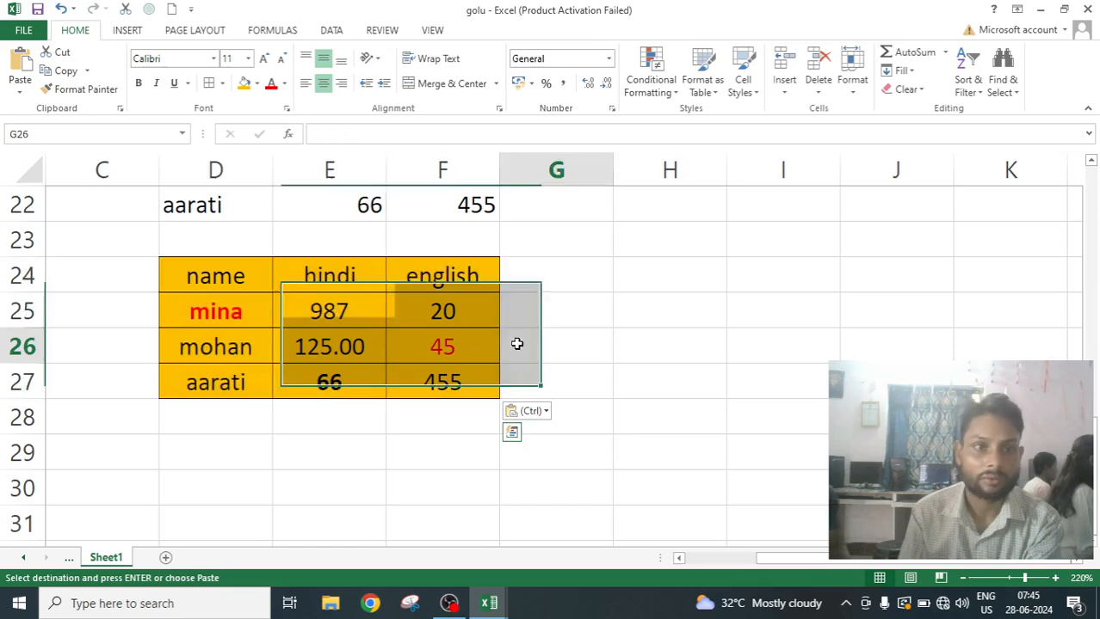
{"action": "left_click", "coordinate": [311, 347]}
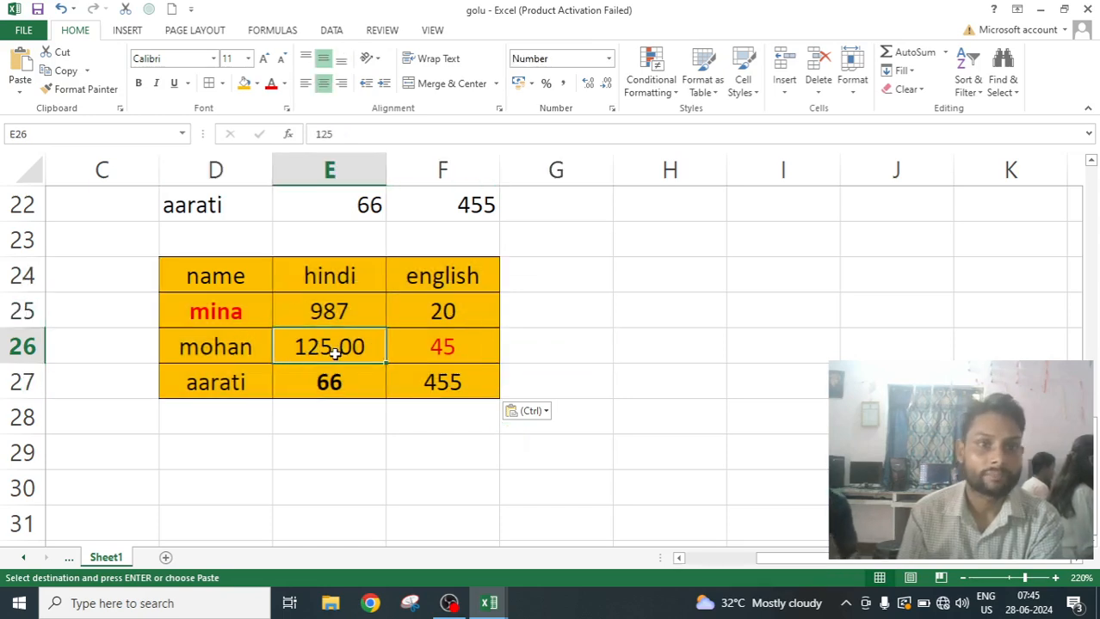
{"action": "left_click", "coordinate": [436, 317]}
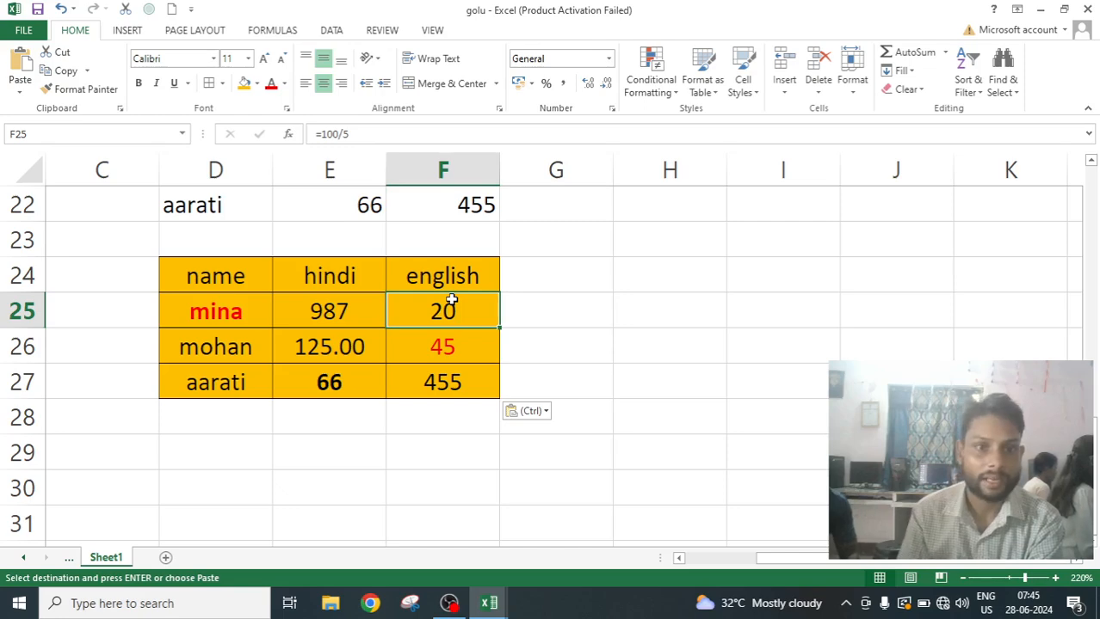
{"action": "scroll", "coordinate": [418, 310], "scroll_direction": "up", "scroll_amount": 5}
{"action": "scroll", "coordinate": [417, 314], "scroll_direction": "down", "scroll_amount": 2}
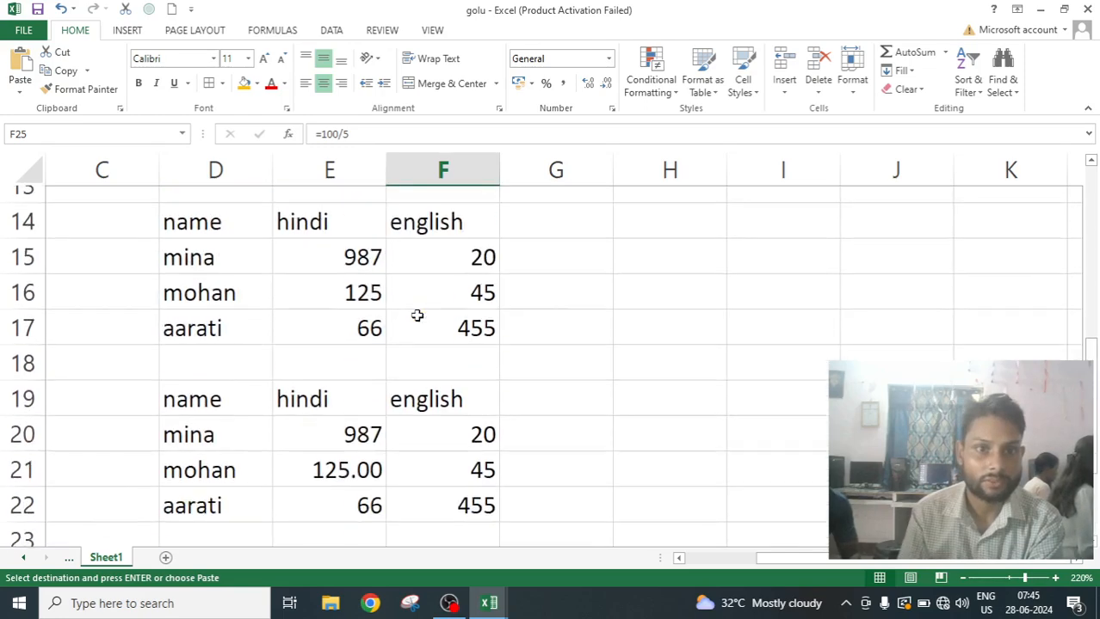
{"action": "scroll", "coordinate": [283, 335], "scroll_direction": "down", "scroll_amount": 1}
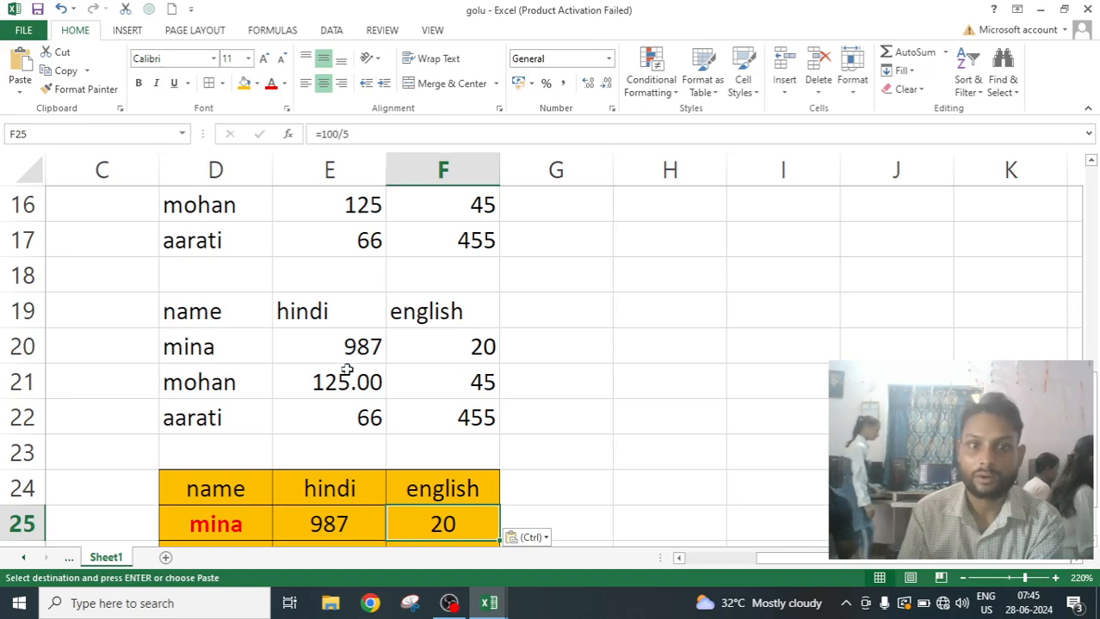
{"action": "scroll", "coordinate": [340, 390], "scroll_direction": "down", "scroll_amount": 1}
{"action": "scroll", "coordinate": [341, 390], "scroll_direction": "down", "scroll_amount": 2}
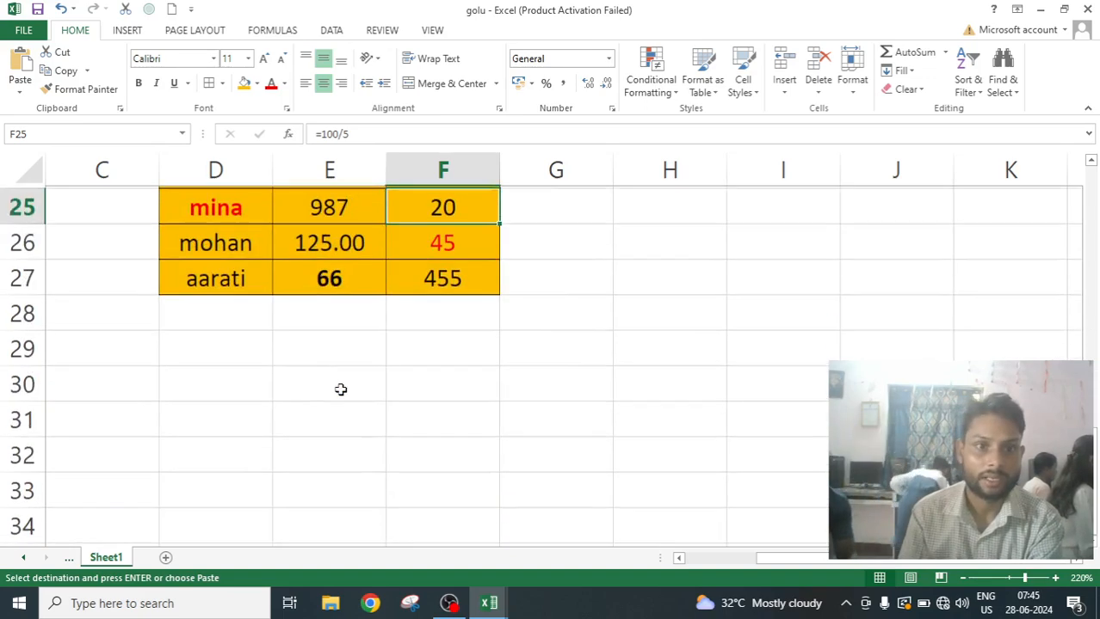
- Paste the copied table at D29 with the No Borders option
{"action": "scroll", "coordinate": [341, 387], "scroll_direction": "up", "scroll_amount": 1}
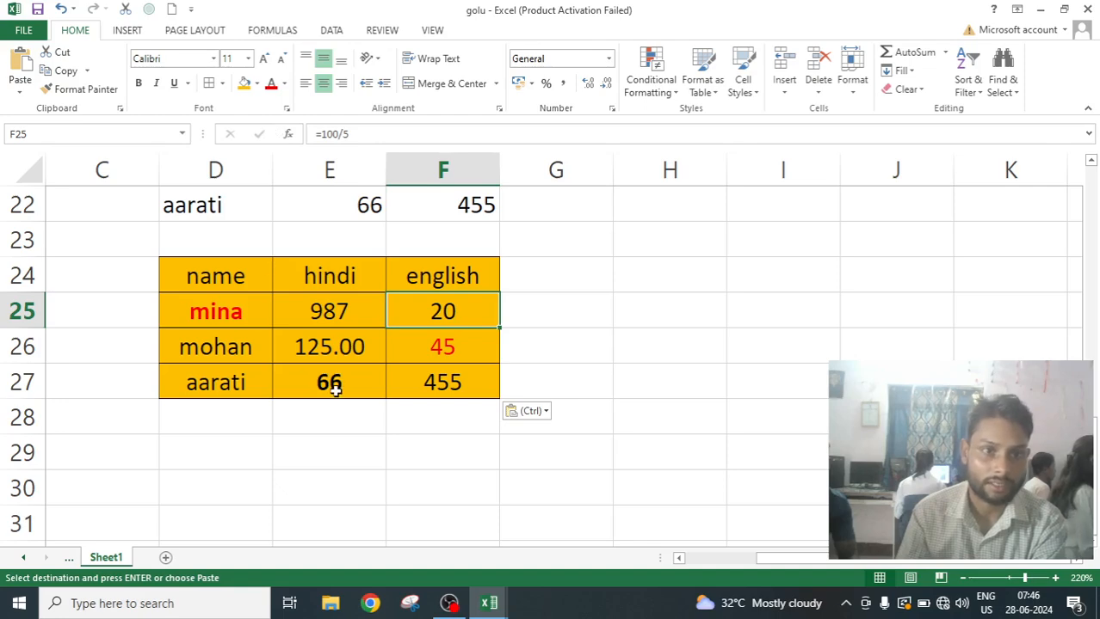
{"action": "scroll", "coordinate": [335, 389], "scroll_direction": "up", "scroll_amount": 3}
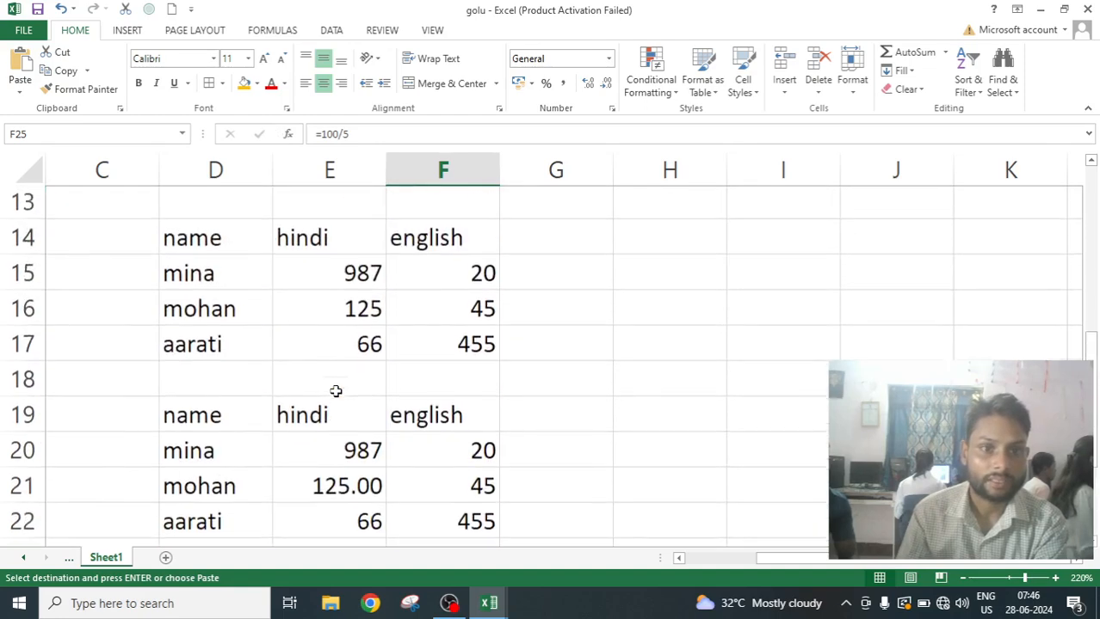
{"action": "scroll", "coordinate": [335, 391], "scroll_direction": "down", "scroll_amount": 5}
{"action": "scroll", "coordinate": [265, 381], "scroll_direction": "up", "scroll_amount": 1}
{"action": "left_click", "coordinate": [216, 353]}
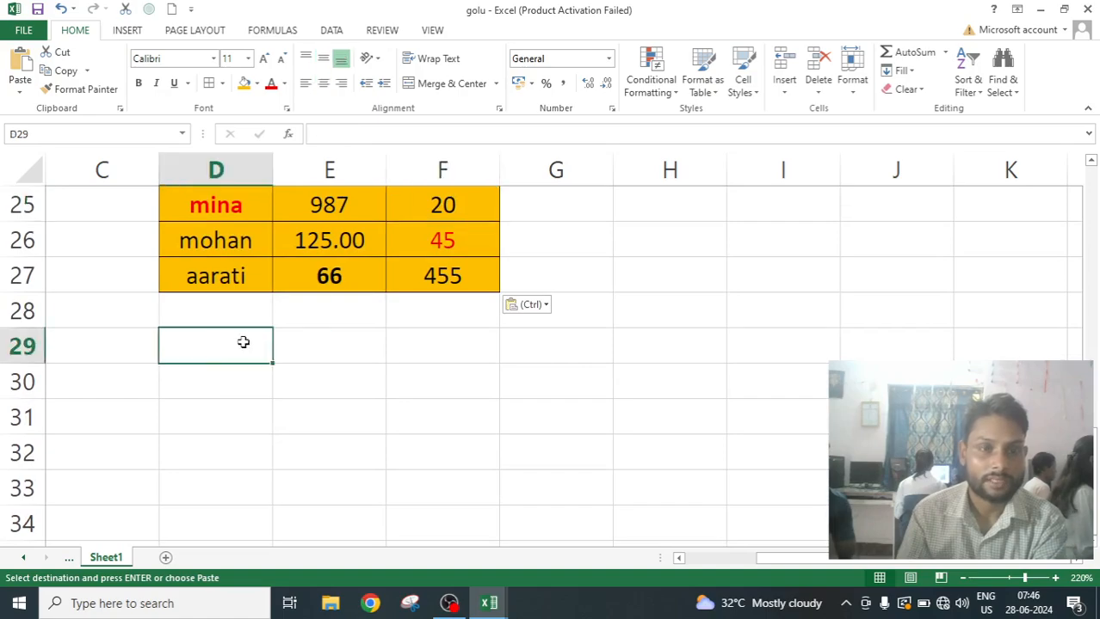
{"action": "scroll", "coordinate": [243, 341], "scroll_direction": "up", "scroll_amount": 6}
{"action": "scroll", "coordinate": [244, 340], "scroll_direction": "up", "scroll_amount": 2}
{"action": "scroll", "coordinate": [423, 370], "scroll_direction": "down", "scroll_amount": 10}
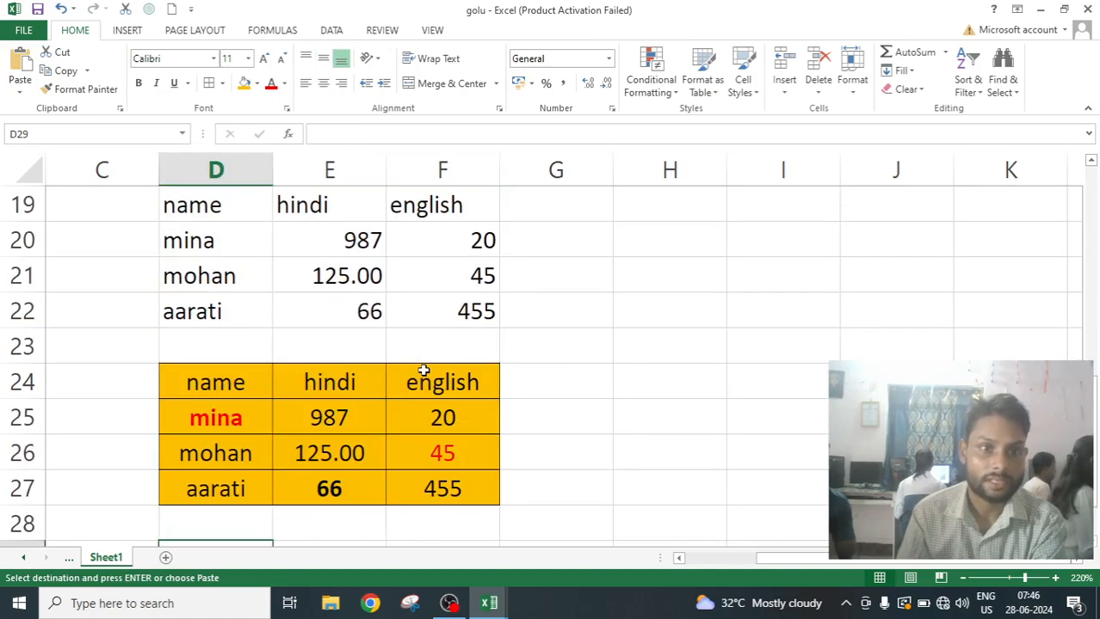
{"action": "scroll", "coordinate": [423, 370], "scroll_direction": "up", "scroll_amount": 2}
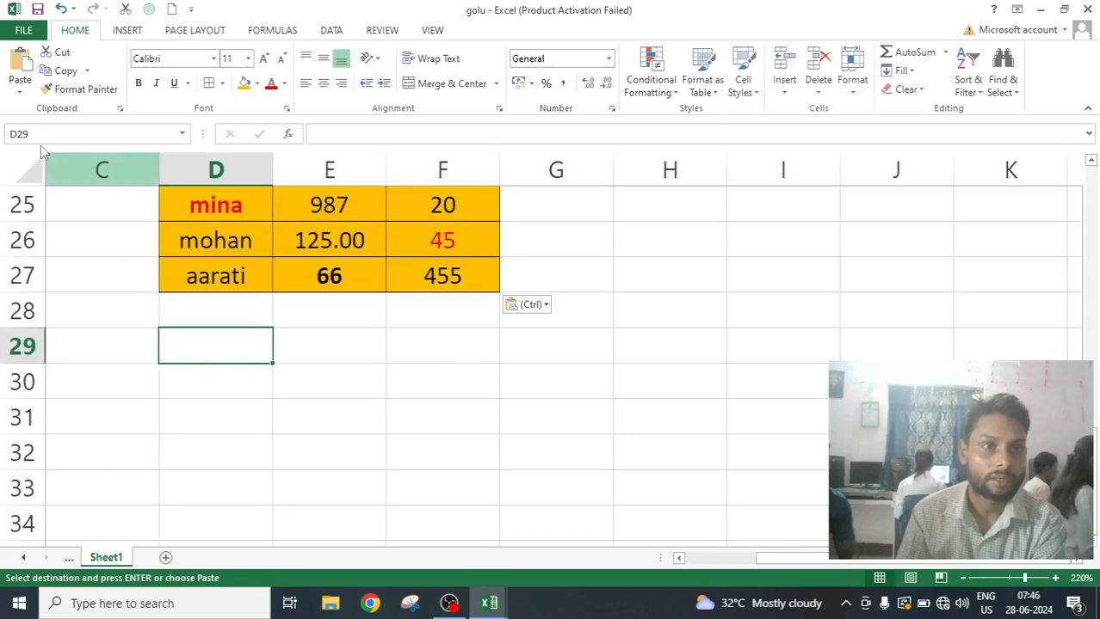
{"action": "left_click", "coordinate": [20, 86]}
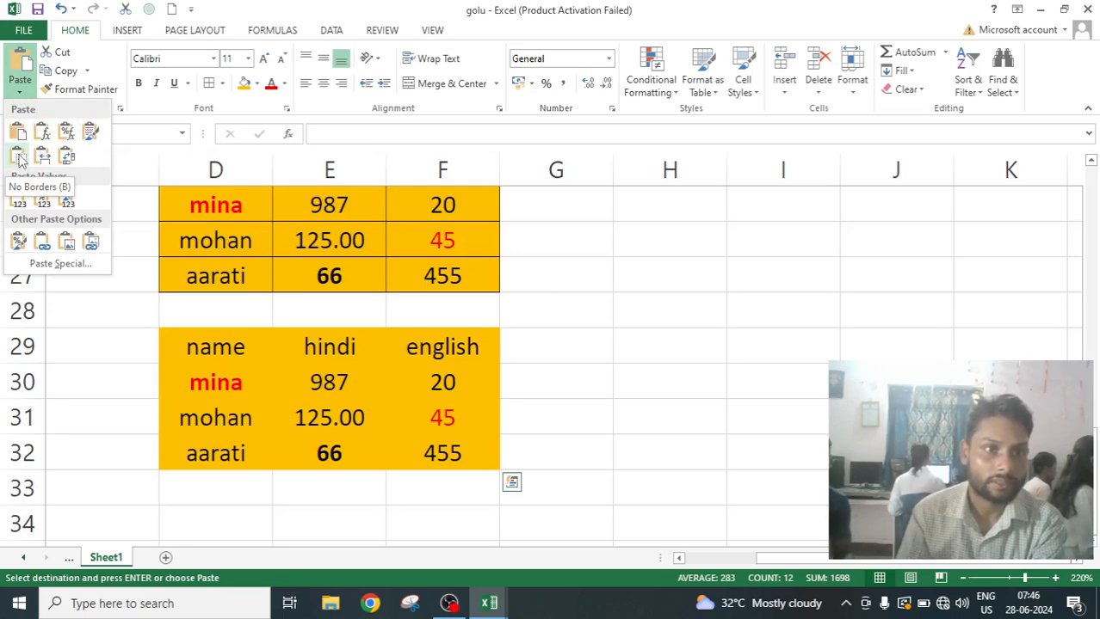
{"action": "left_click", "coordinate": [18, 158]}
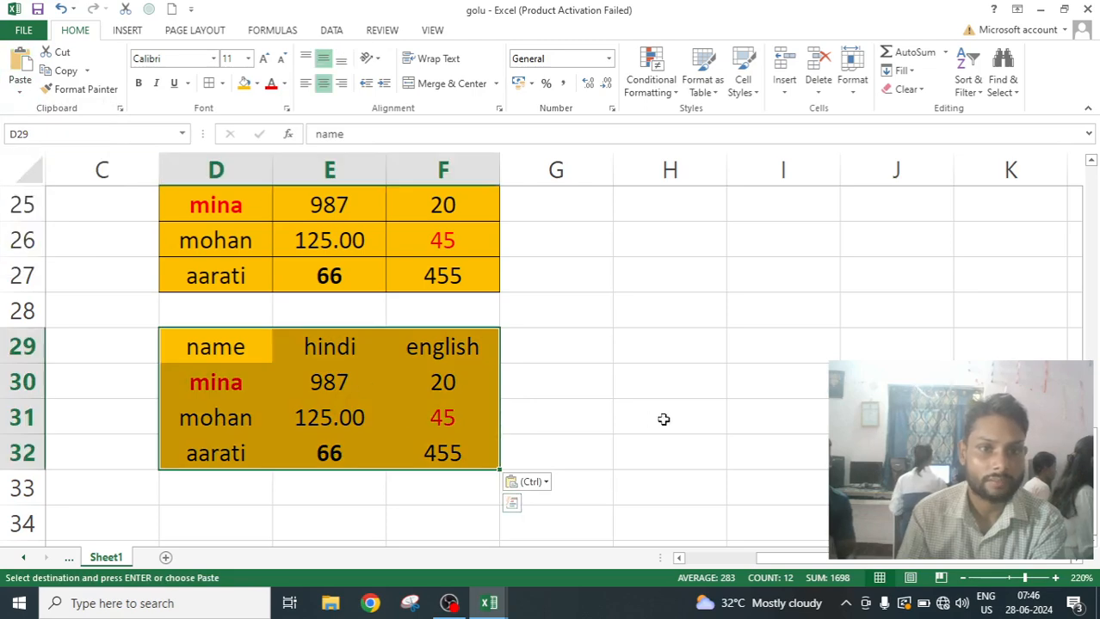
- Compare the borderless copy at D29 with the original table and the copies pasted between them
{"action": "left_click", "coordinate": [663, 419]}
{"action": "scroll", "coordinate": [297, 393], "scroll_direction": "up", "scroll_amount": 4}
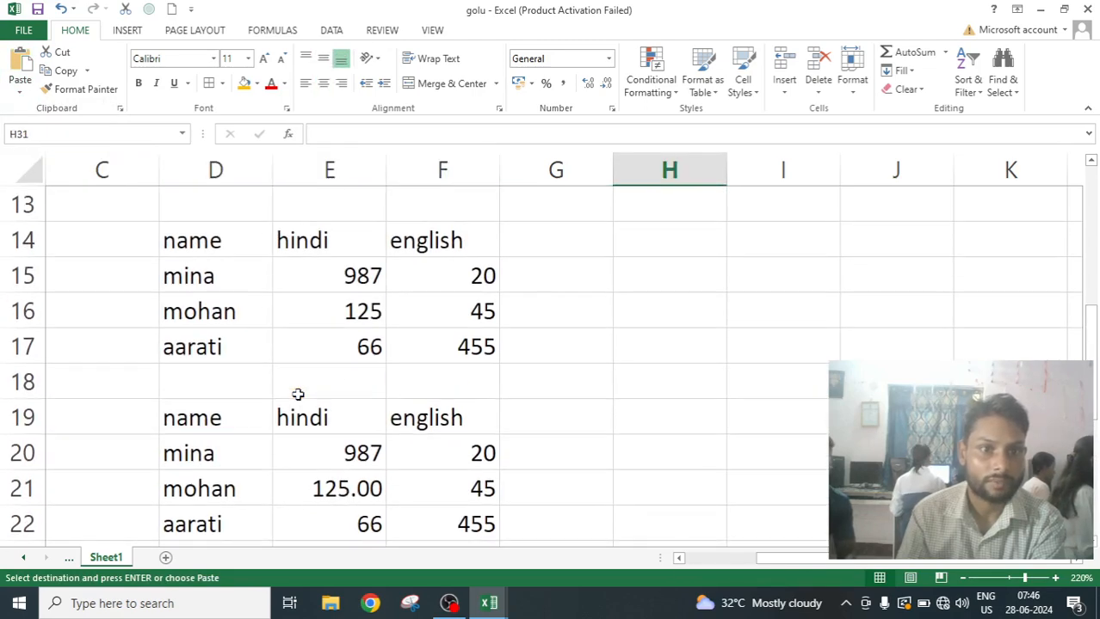
{"action": "scroll", "coordinate": [297, 393], "scroll_direction": "down", "scroll_amount": 2}
{"action": "scroll", "coordinate": [282, 281], "scroll_direction": "up", "scroll_amount": 4}
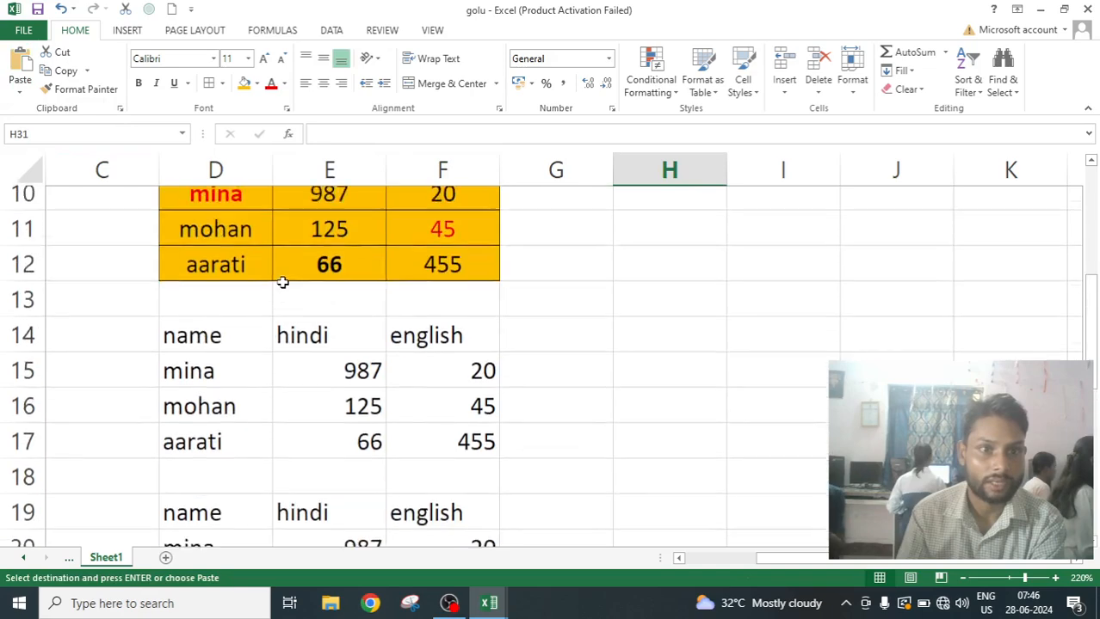
{"action": "scroll", "coordinate": [321, 349], "scroll_direction": "up", "scroll_amount": 2}
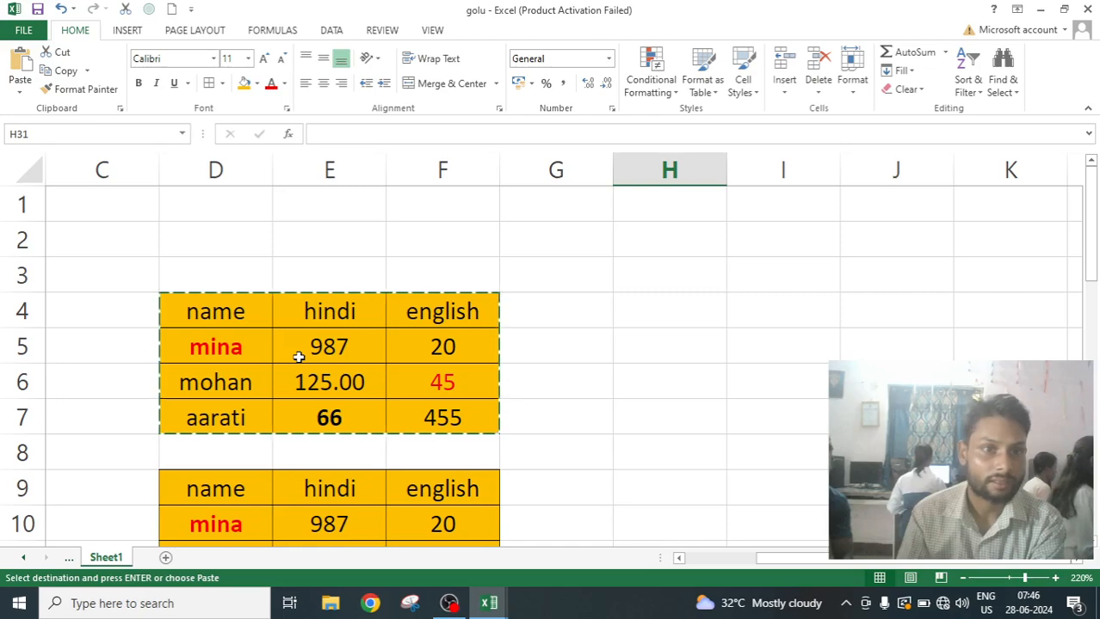
{"action": "scroll", "coordinate": [213, 339], "scroll_direction": "down", "scroll_amount": 9}
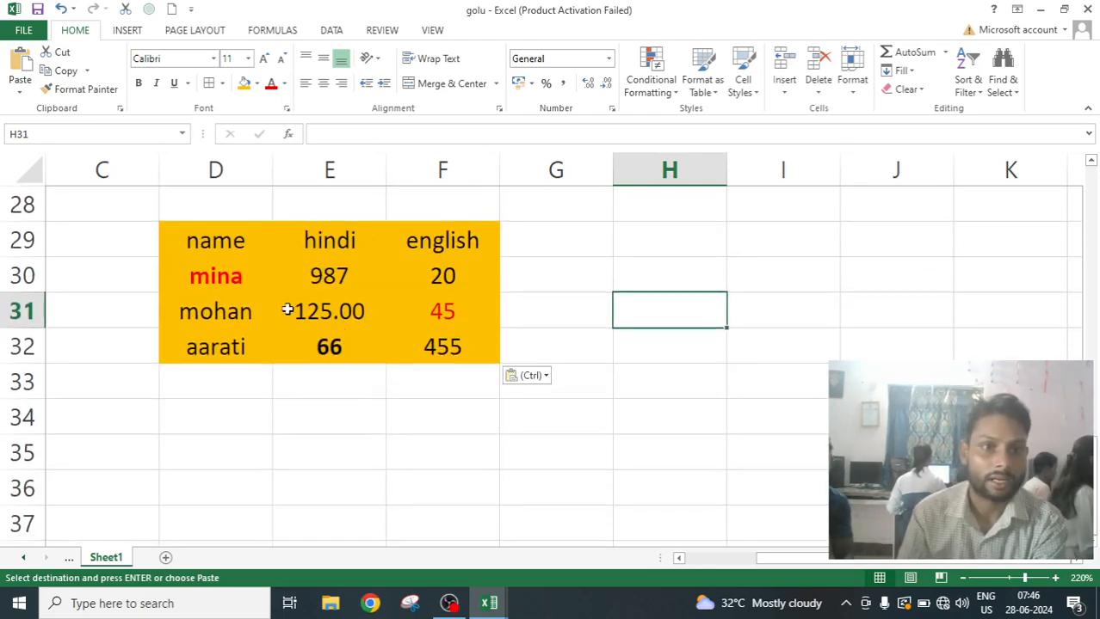
{"action": "scroll", "coordinate": [292, 345], "scroll_direction": "down", "scroll_amount": 1}
{"action": "scroll", "coordinate": [275, 339], "scroll_direction": "down", "scroll_amount": 1}
{"action": "left_click", "coordinate": [222, 308]}
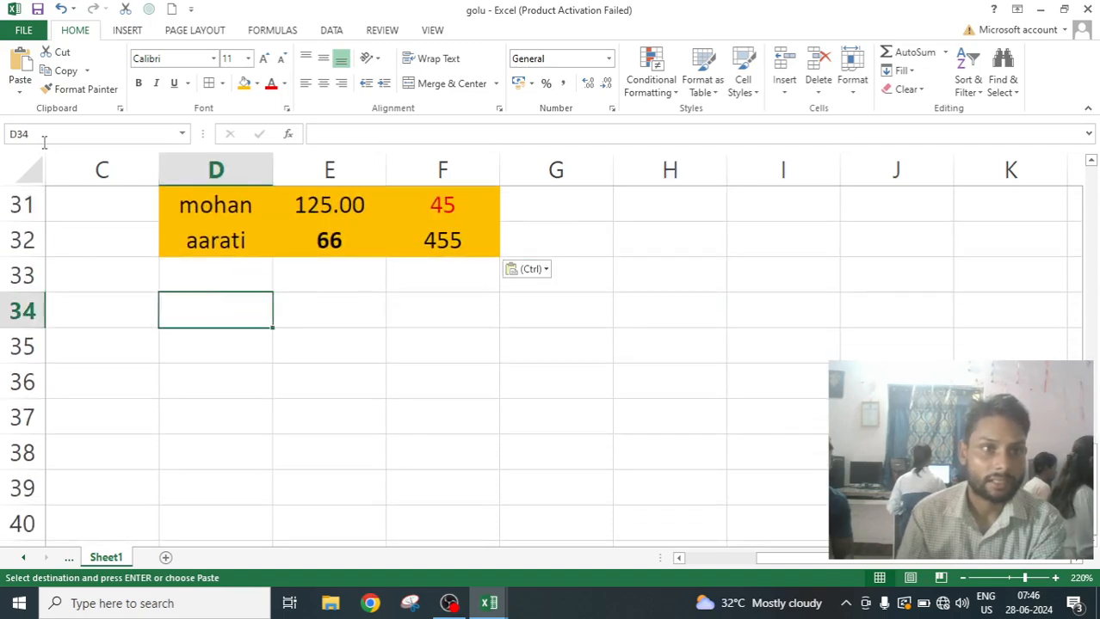
{"action": "left_click", "coordinate": [20, 89]}
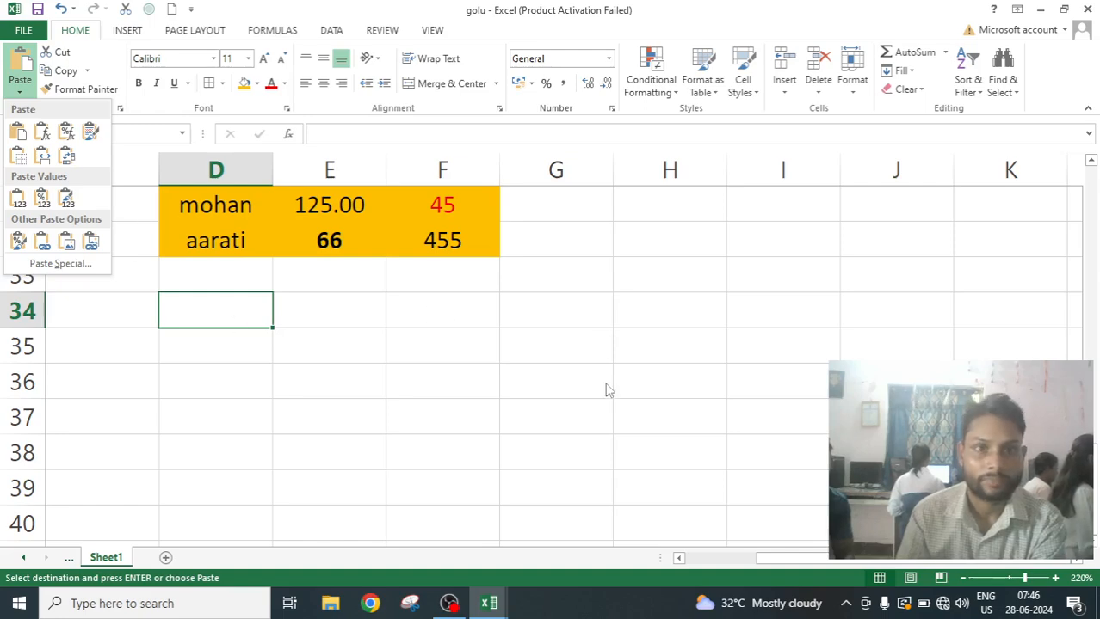
{"action": "key", "text": "Escape"}
{"action": "scroll", "coordinate": [425, 377], "scroll_direction": "up", "scroll_amount": 10}
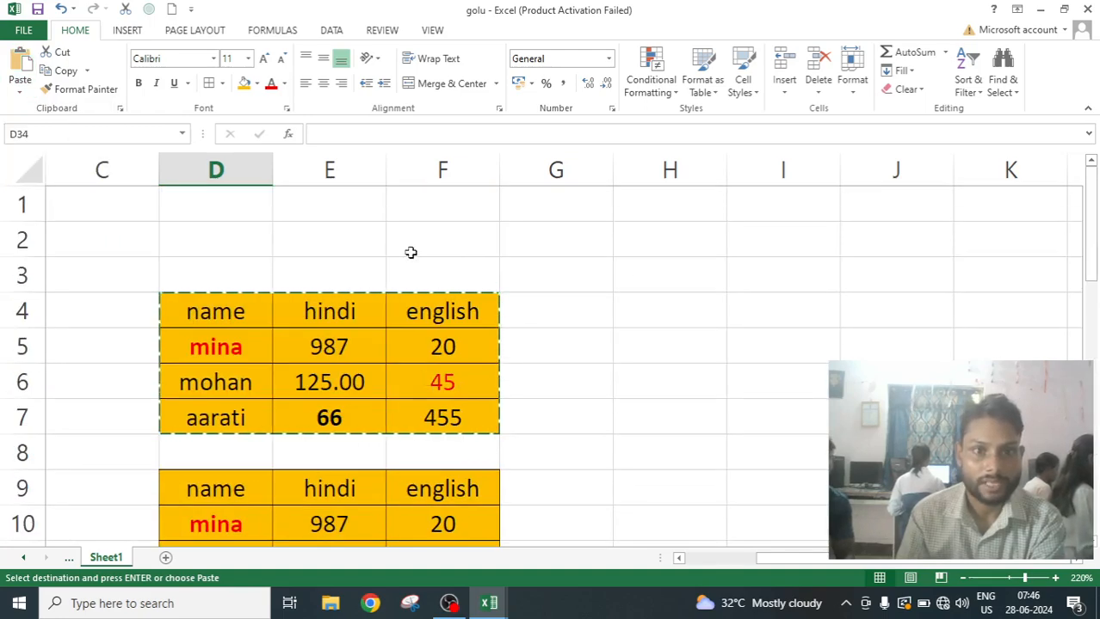
{"action": "left_click", "coordinate": [574, 286]}
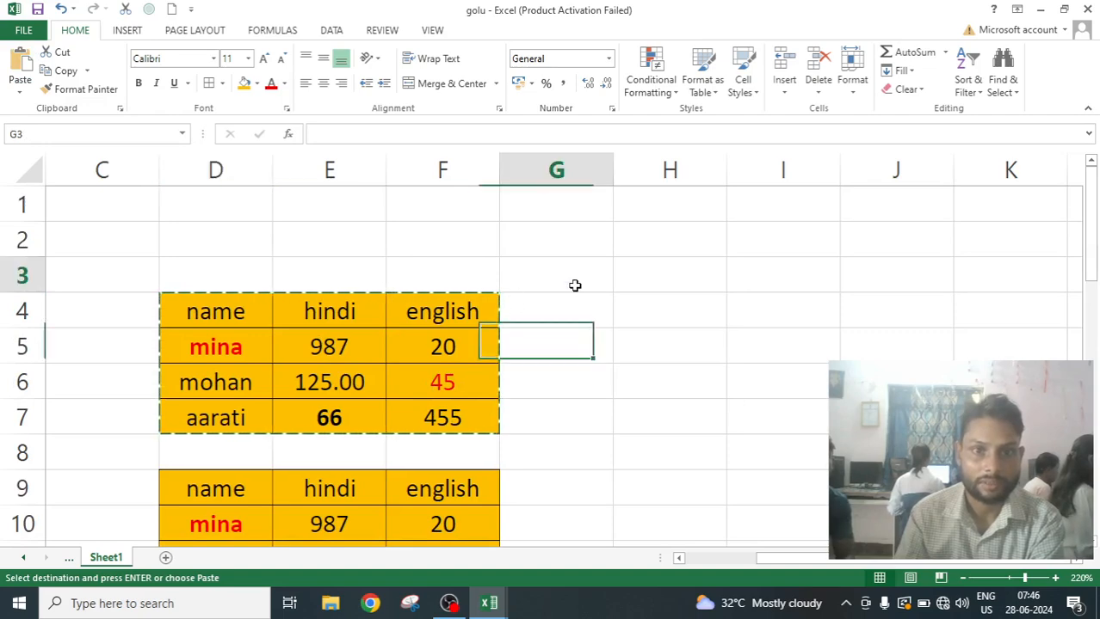
{"action": "double_click", "coordinate": [575, 286]}
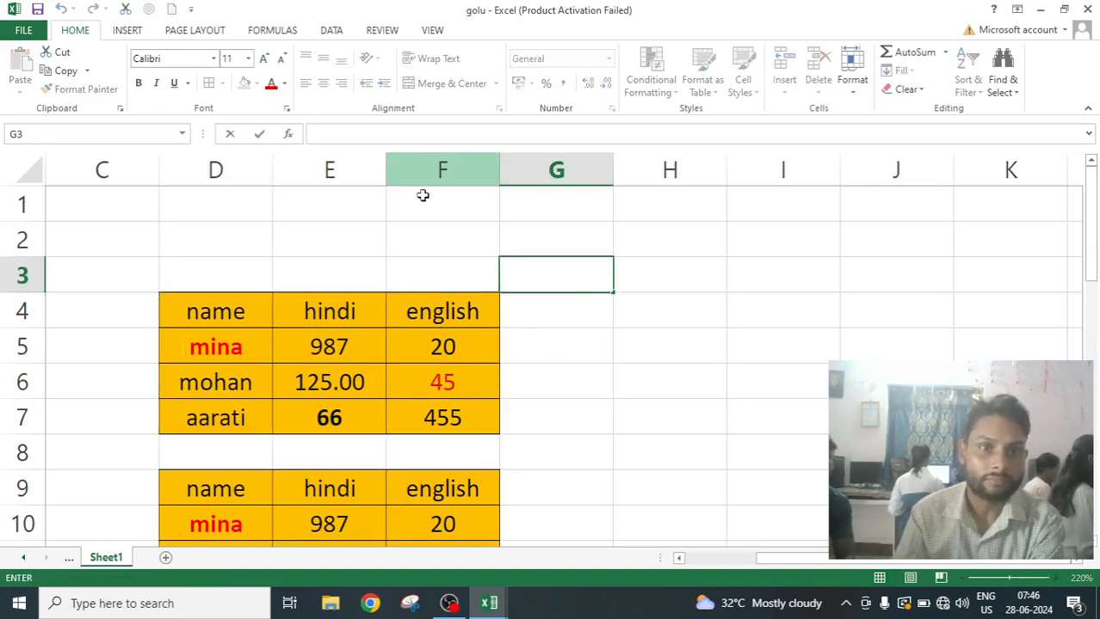
- Copy the original table D4:F7 and paste it at H5 with the Keep Source Column Widths option
{"action": "scroll", "coordinate": [304, 343], "scroll_direction": "down", "scroll_amount": 1}
{"action": "left_click_drag", "start_coordinate": [204, 196], "coordinate": [410, 307]}
{"action": "key", "text": "ctrl+c"}
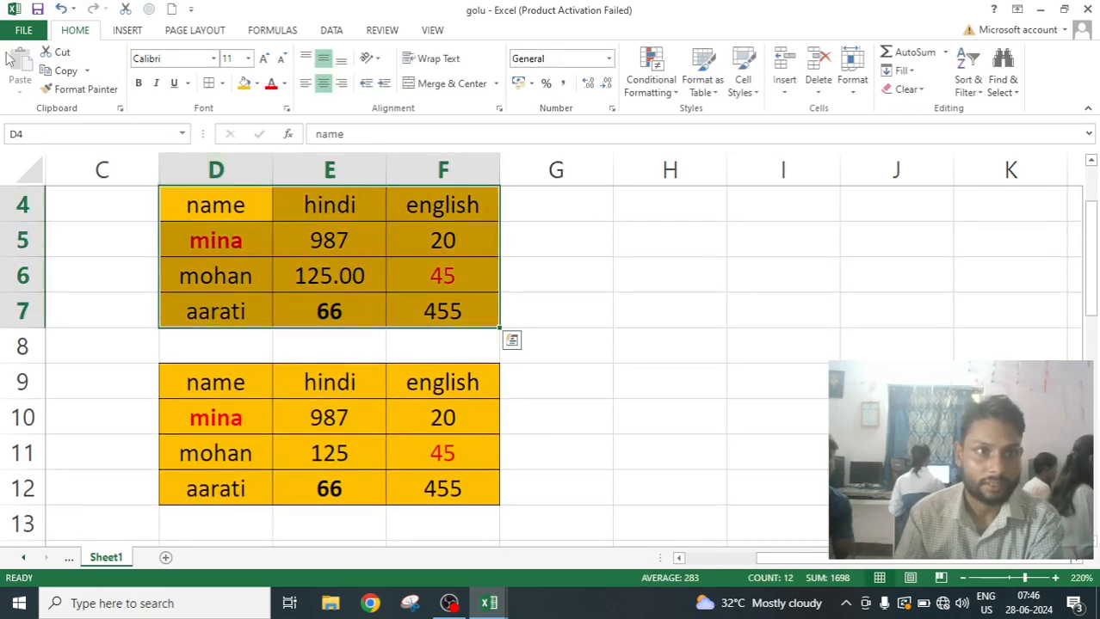
{"action": "left_click", "coordinate": [62, 70]}
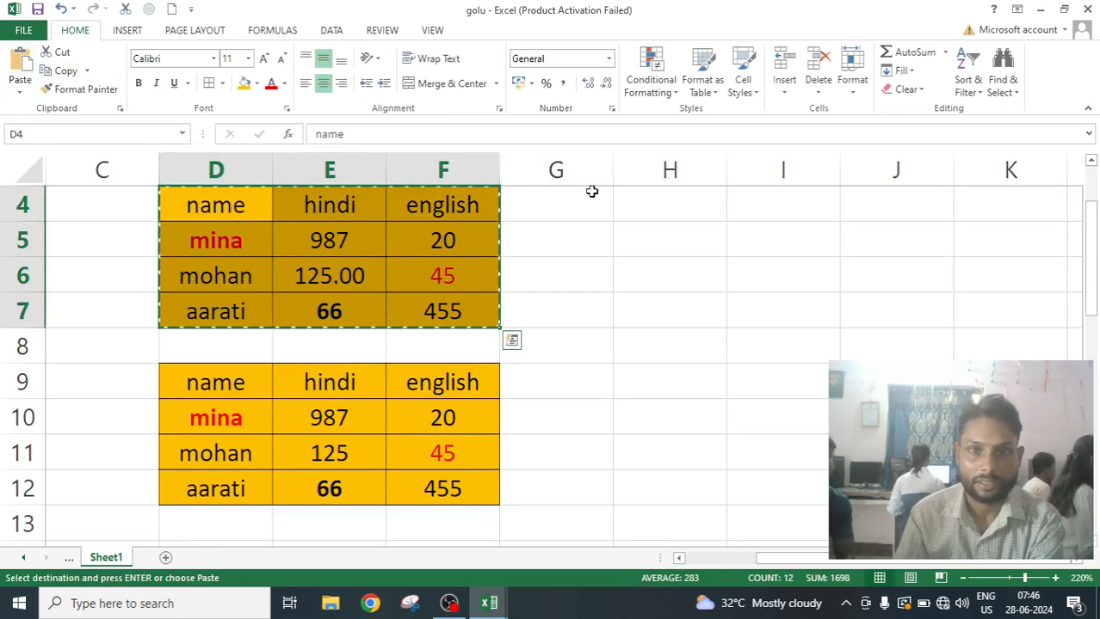
{"action": "left_click", "coordinate": [646, 228]}
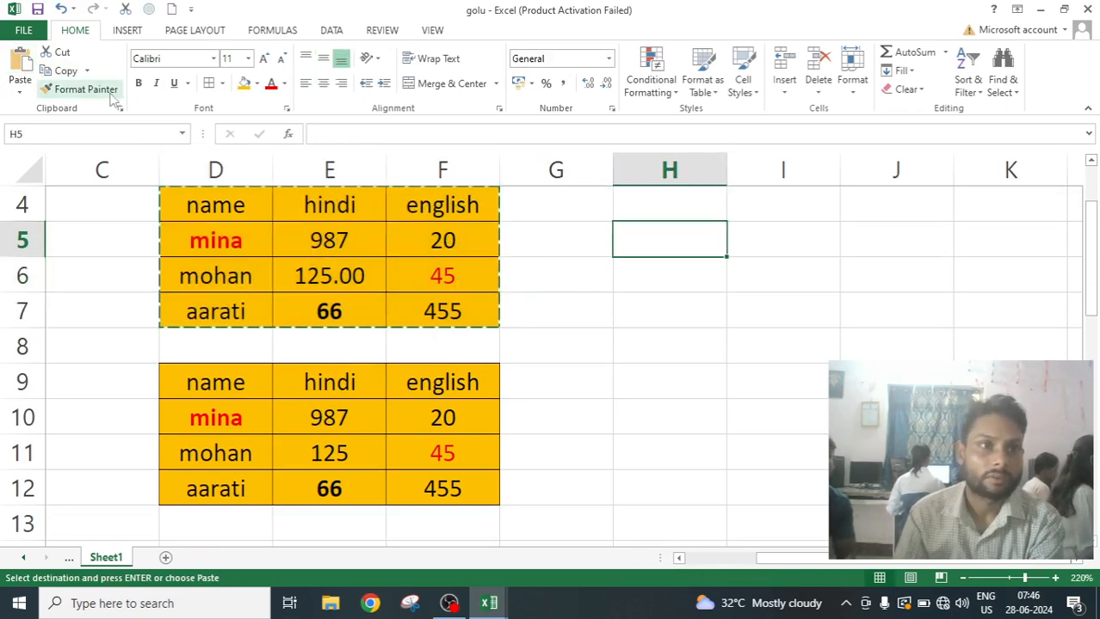
{"action": "left_click", "coordinate": [21, 91]}
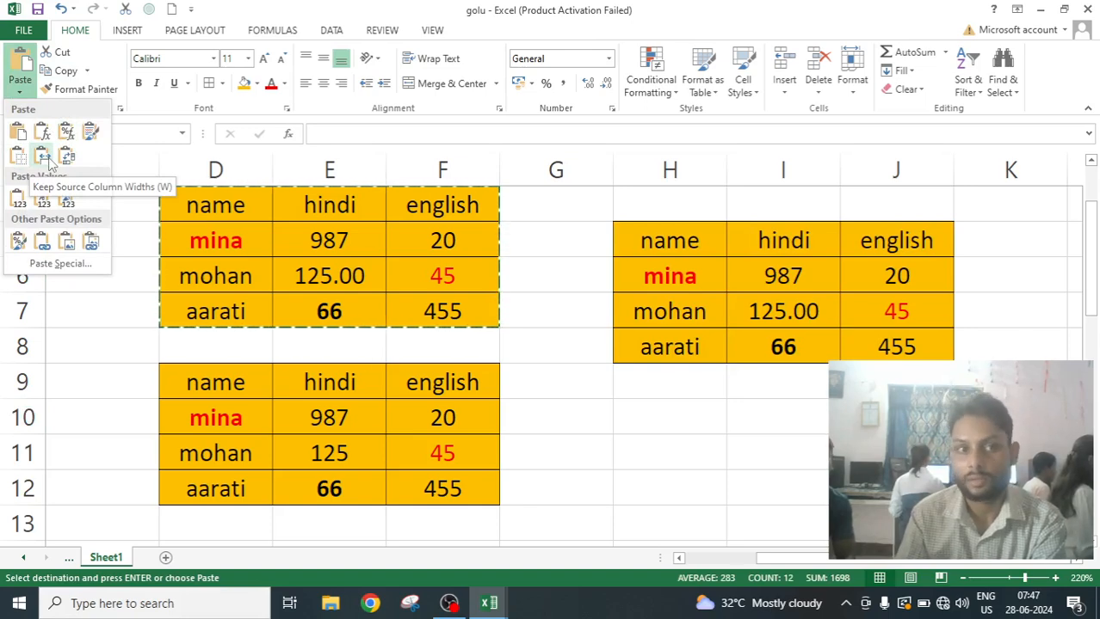
{"action": "left_click", "coordinate": [43, 157]}
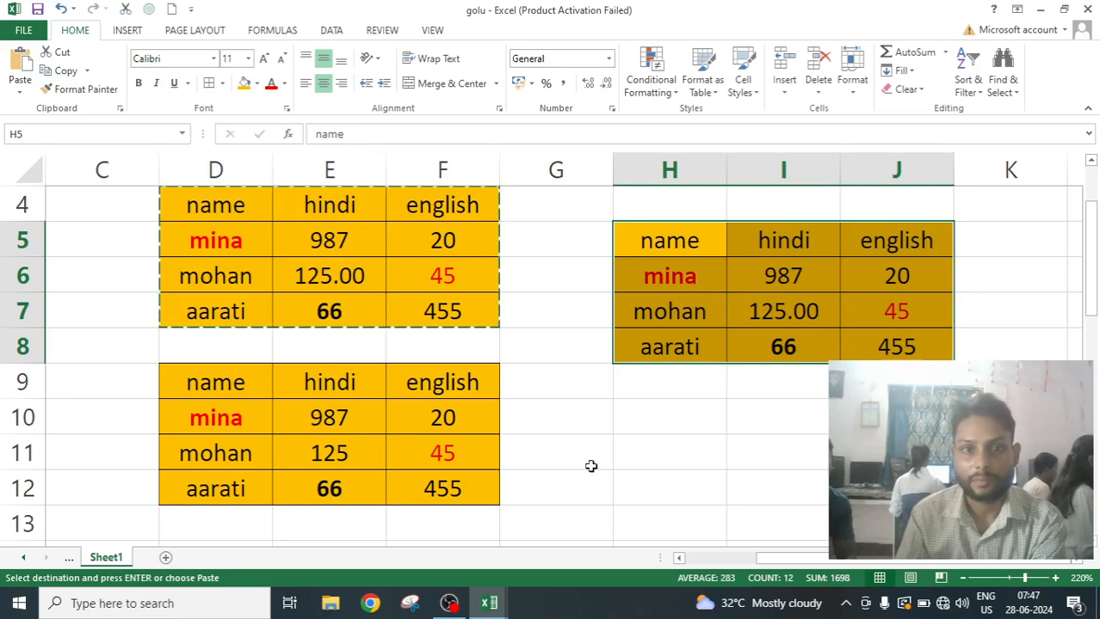
- Narrow column E of the original table and autofit it to its contents
{"action": "left_click", "coordinate": [591, 467]}
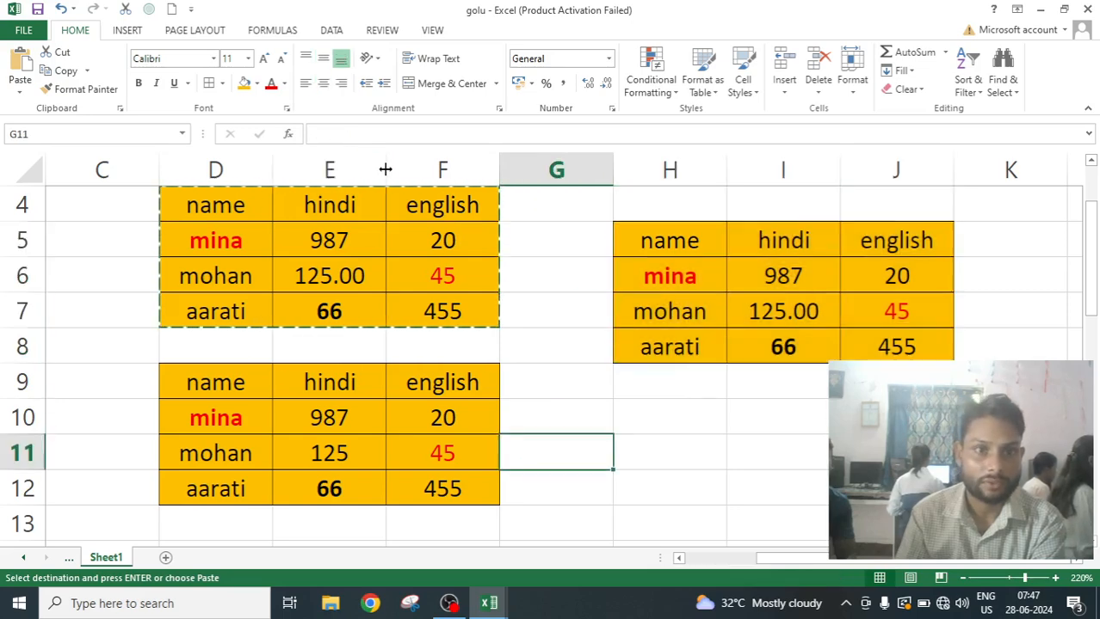
{"action": "left_click_drag", "start_coordinate": [385, 170], "coordinate": [338, 175]}
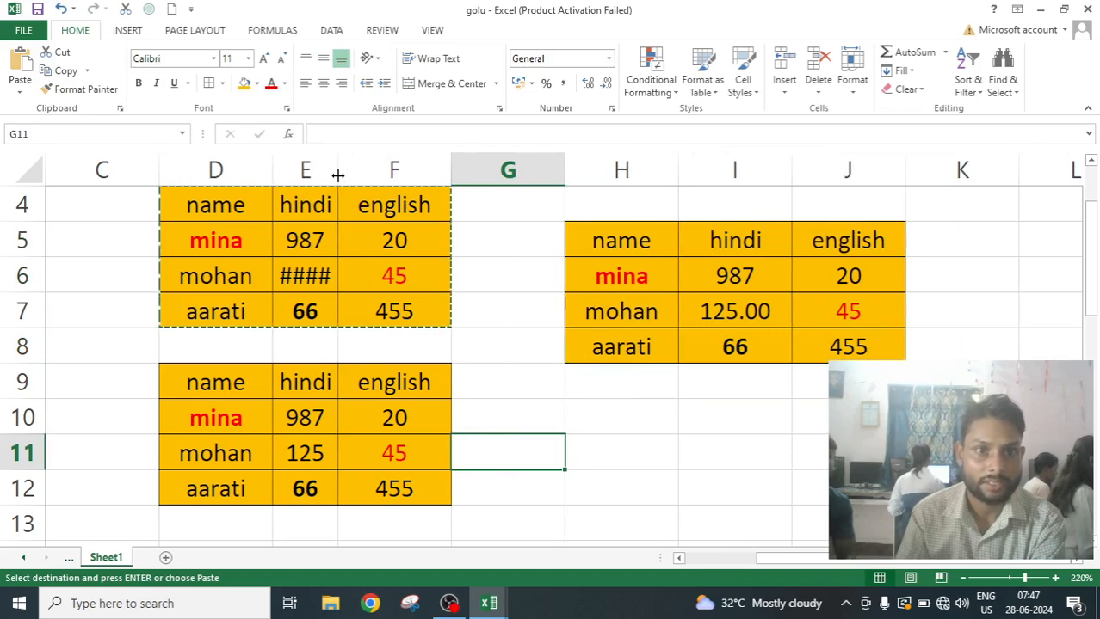
{"action": "double_click", "coordinate": [338, 175]}
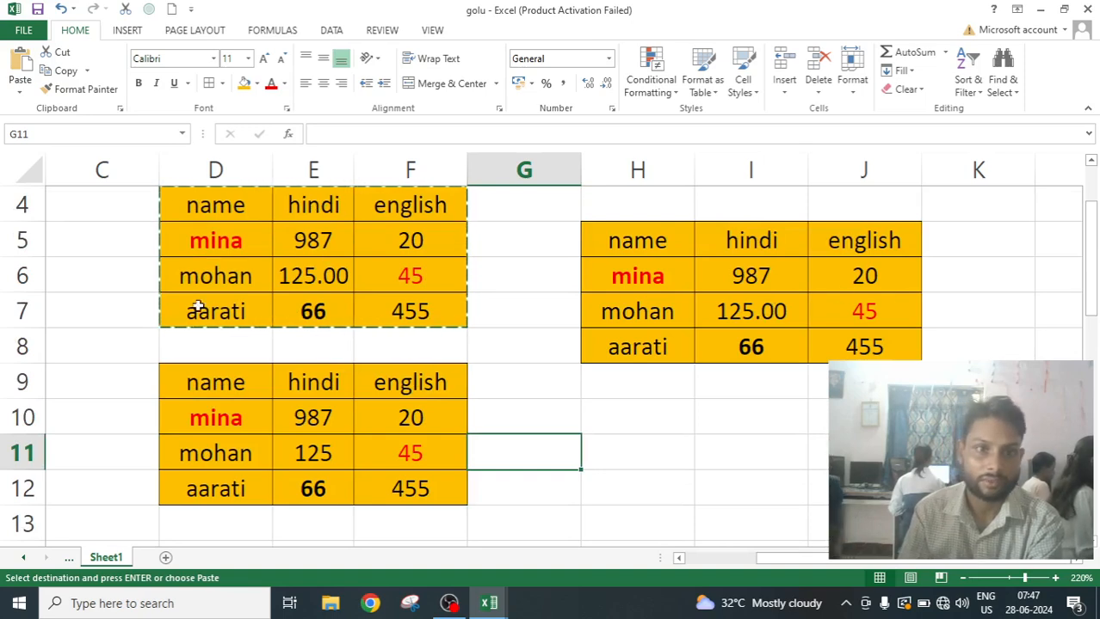
- Copy the original table D4:F7 again with its resized column E
{"action": "left_click", "coordinate": [51, 72]}
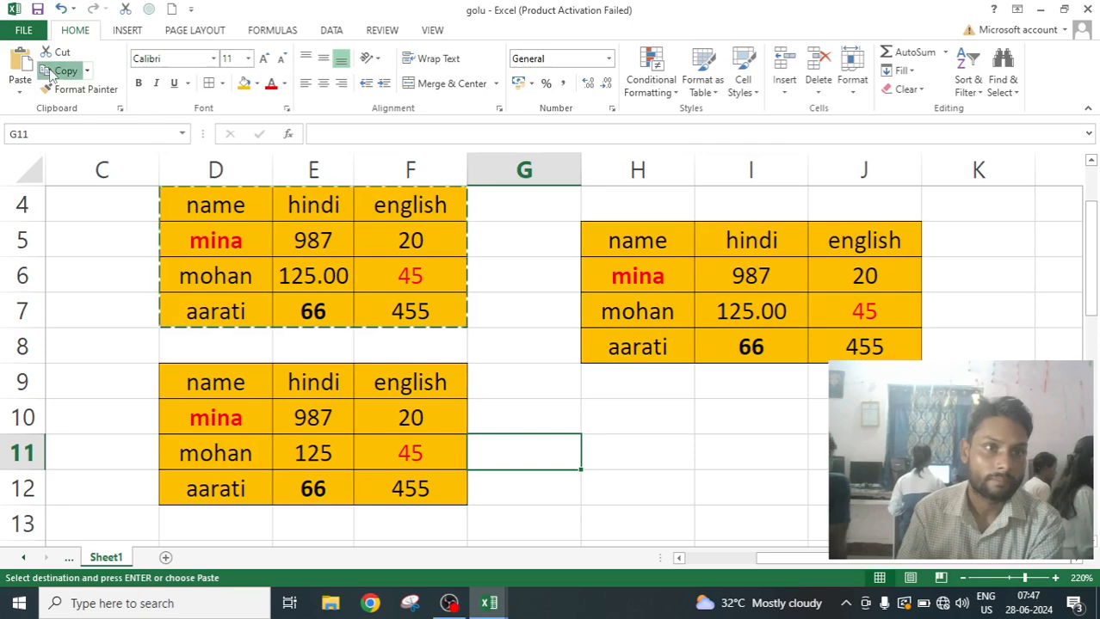
{"action": "left_click", "coordinate": [642, 457]}
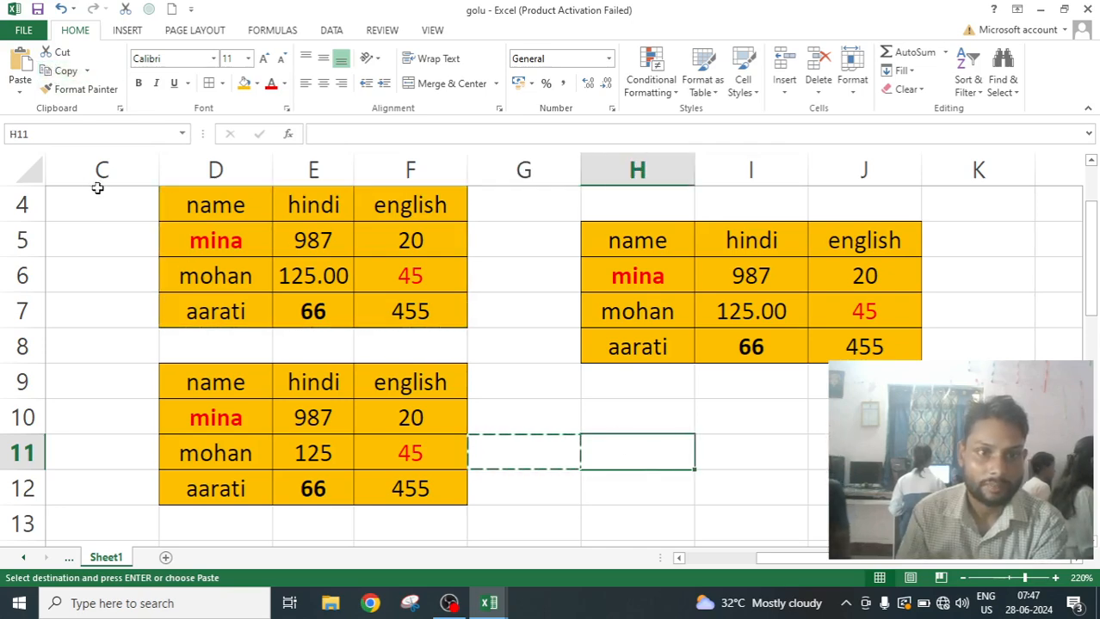
{"action": "left_click", "coordinate": [206, 211]}
{"action": "left_click_drag", "start_coordinate": [219, 246], "coordinate": [381, 307]}
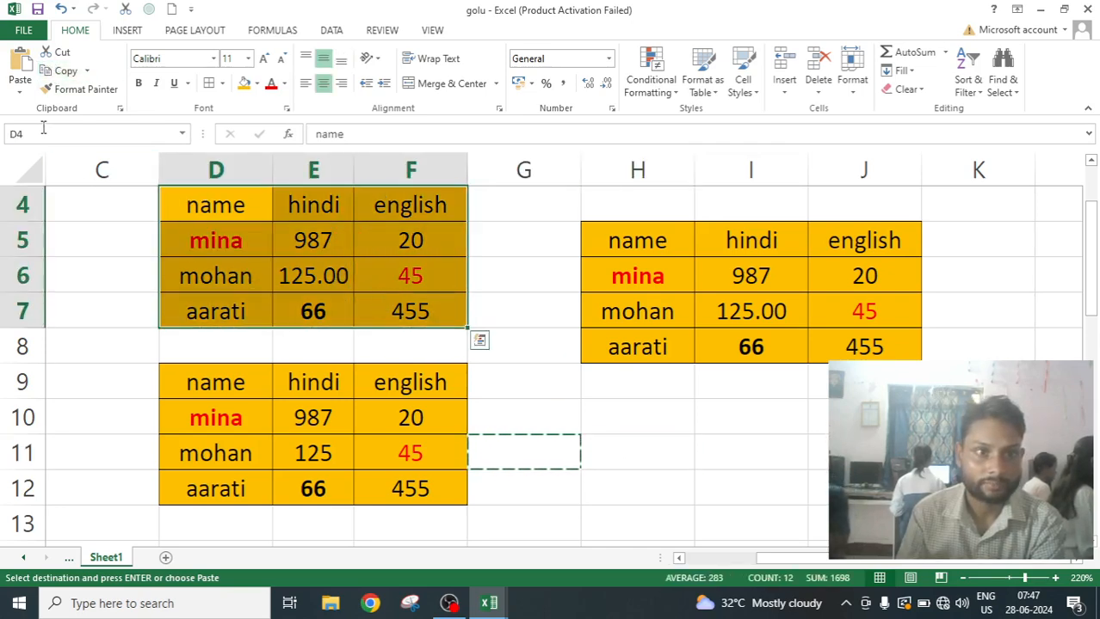
{"action": "left_click", "coordinate": [62, 72]}
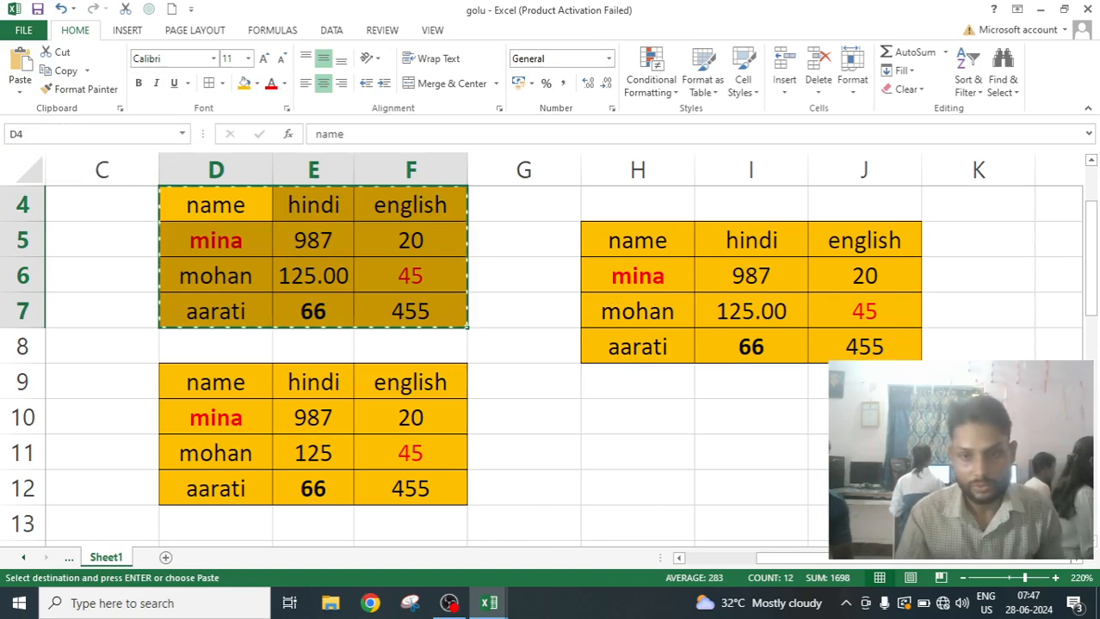
- Paste the copied table at L5 with the Keep Source Column Widths option
{"action": "left_click", "coordinate": [1080, 559]}
{"action": "left_click", "coordinate": [1081, 560]}
{"action": "left_click", "coordinate": [1081, 559]}
{"action": "left_click", "coordinate": [1083, 562]}
{"action": "left_click", "coordinate": [1083, 563]}
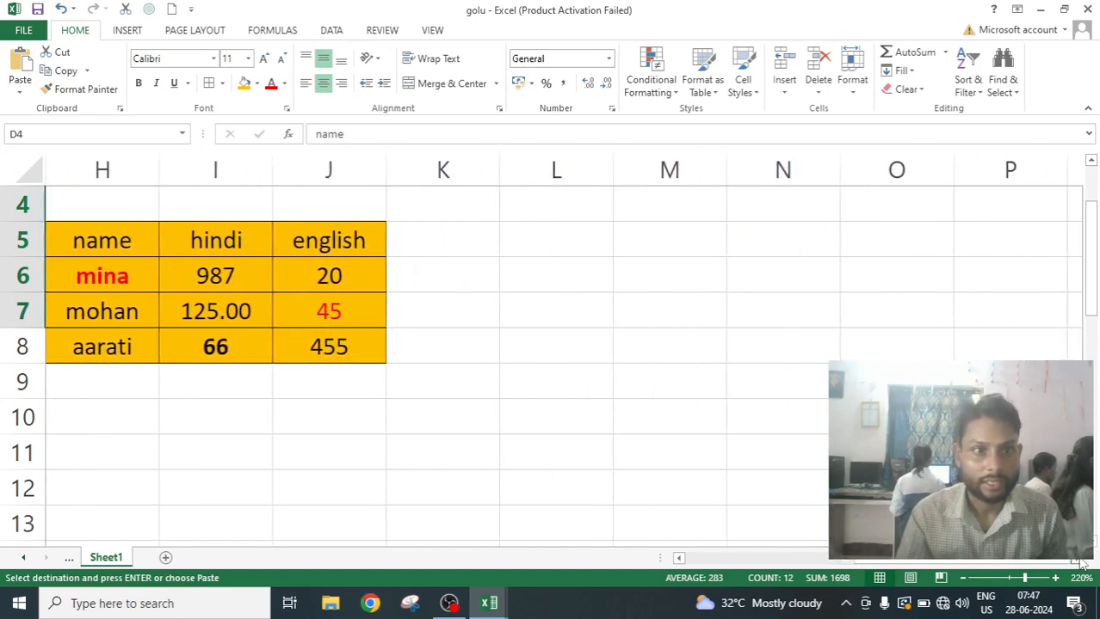
{"action": "left_click", "coordinate": [511, 245]}
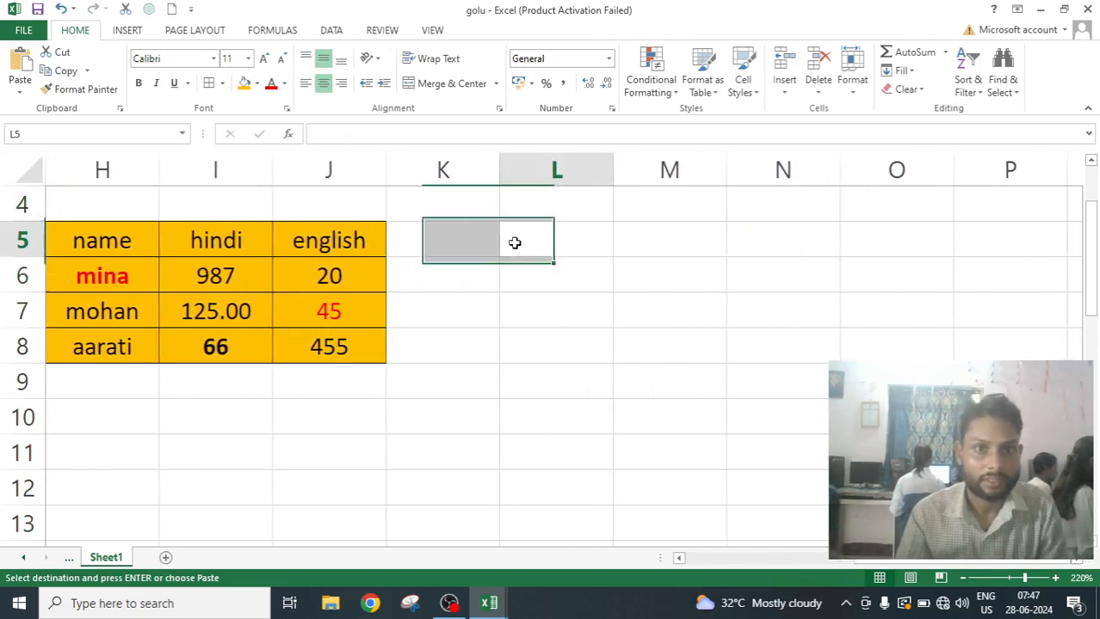
{"action": "left_click", "coordinate": [20, 89]}
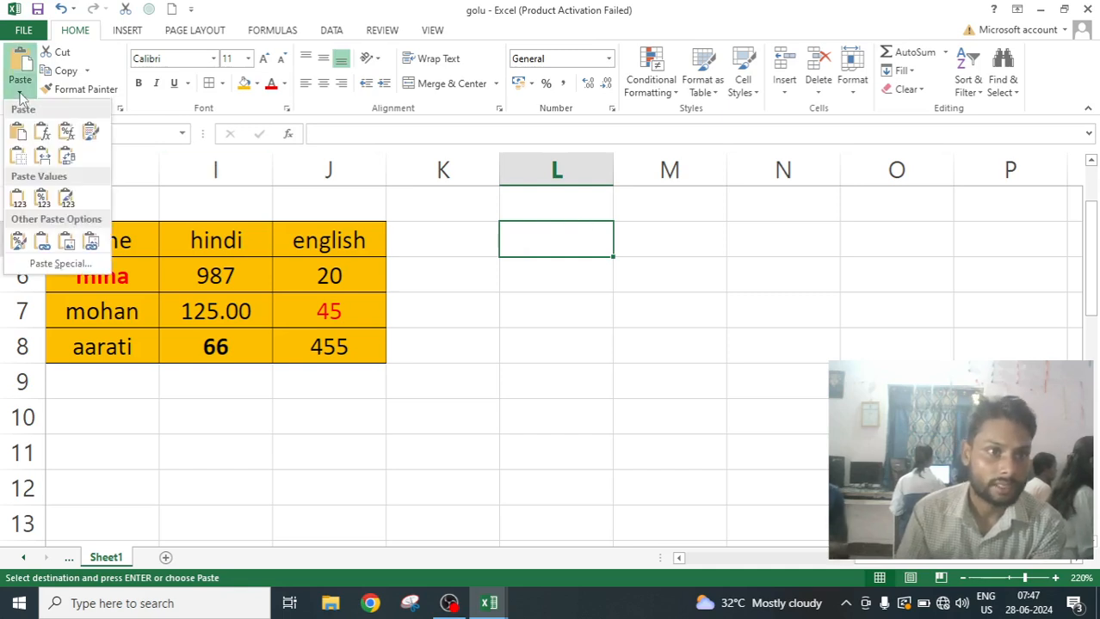
{"action": "left_click", "coordinate": [43, 158]}
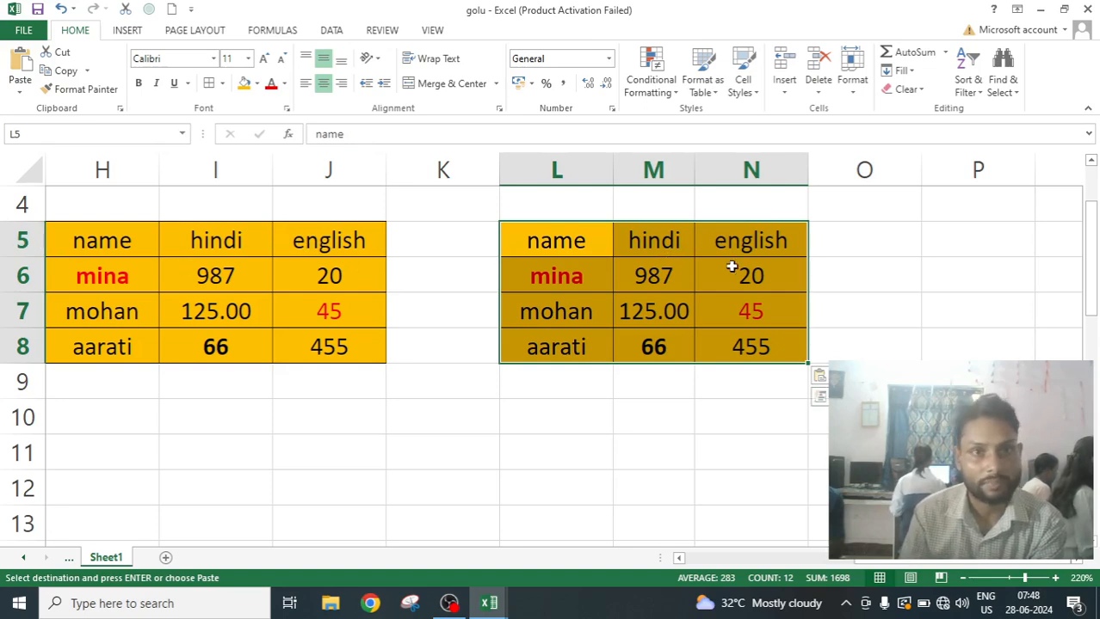
- Review the available paste options and compare the column widths of the copies at H5 and L5 with the original table
{"action": "left_click", "coordinate": [18, 91]}
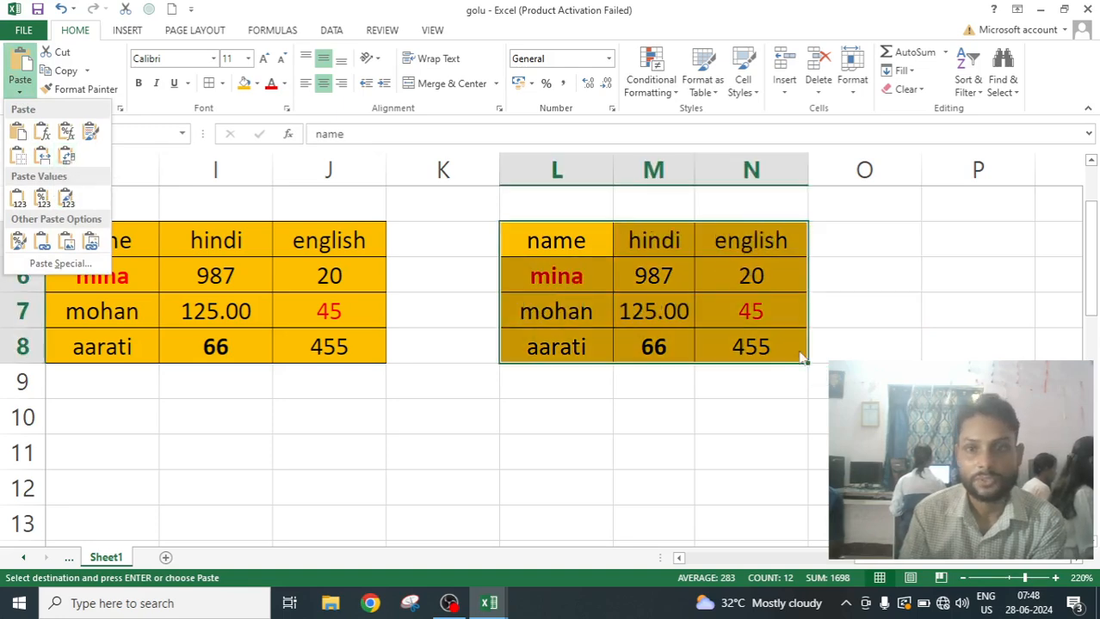
{"action": "key", "text": "Escape"}
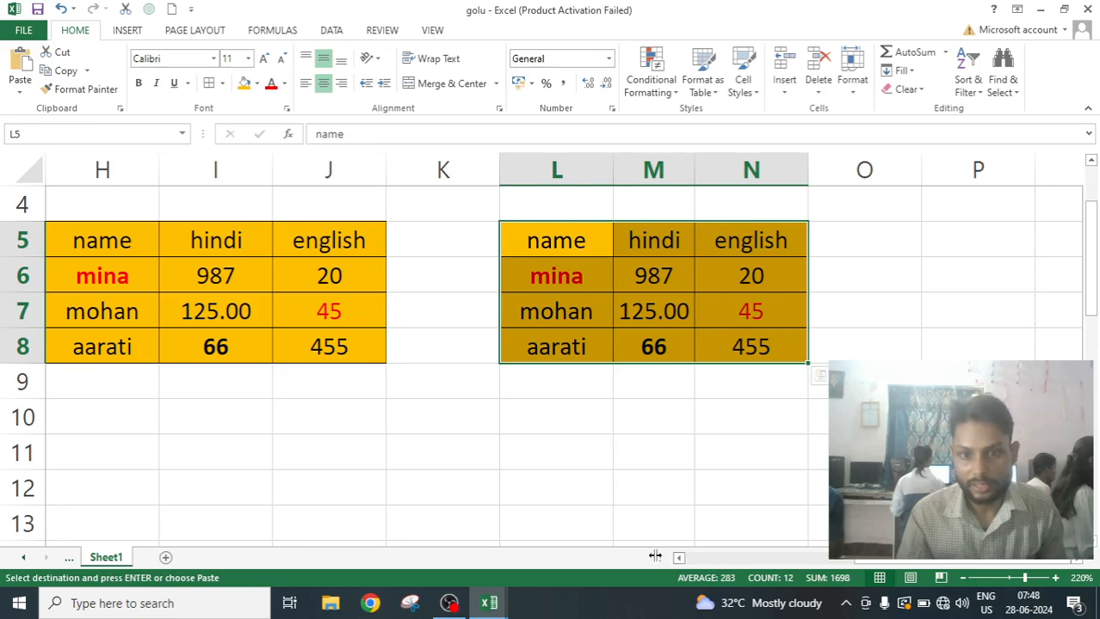
{"action": "left_click_drag", "start_coordinate": [877, 561], "coordinate": [771, 578]}
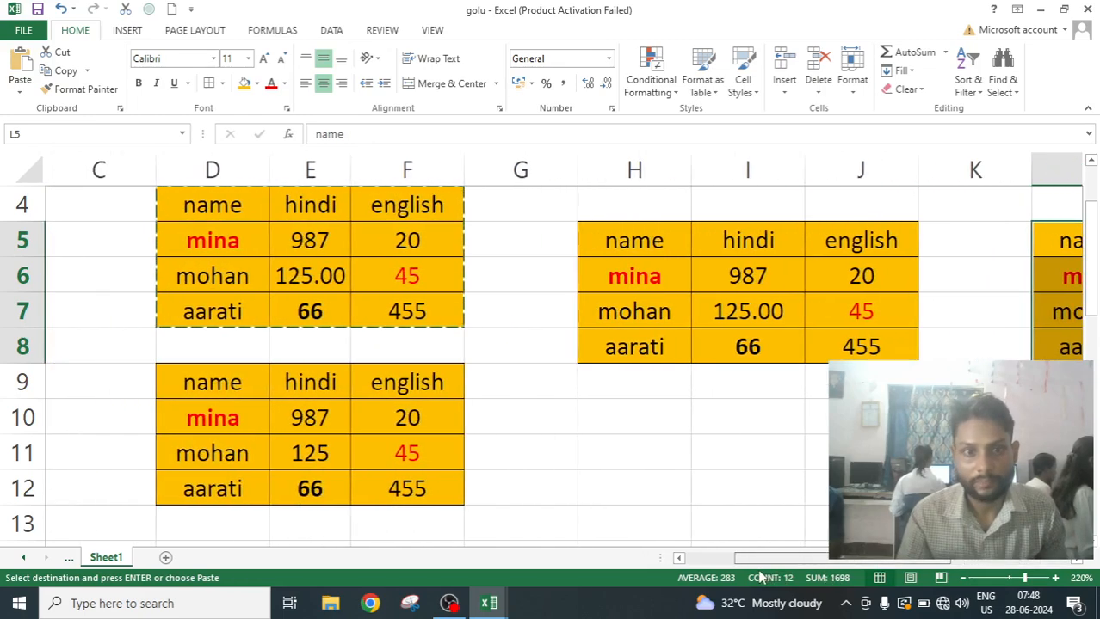
- Paste the copied table at D34 with the Transpose option to swap its rows and columns
{"action": "scroll", "coordinate": [281, 287], "scroll_direction": "up", "scroll_amount": 1}
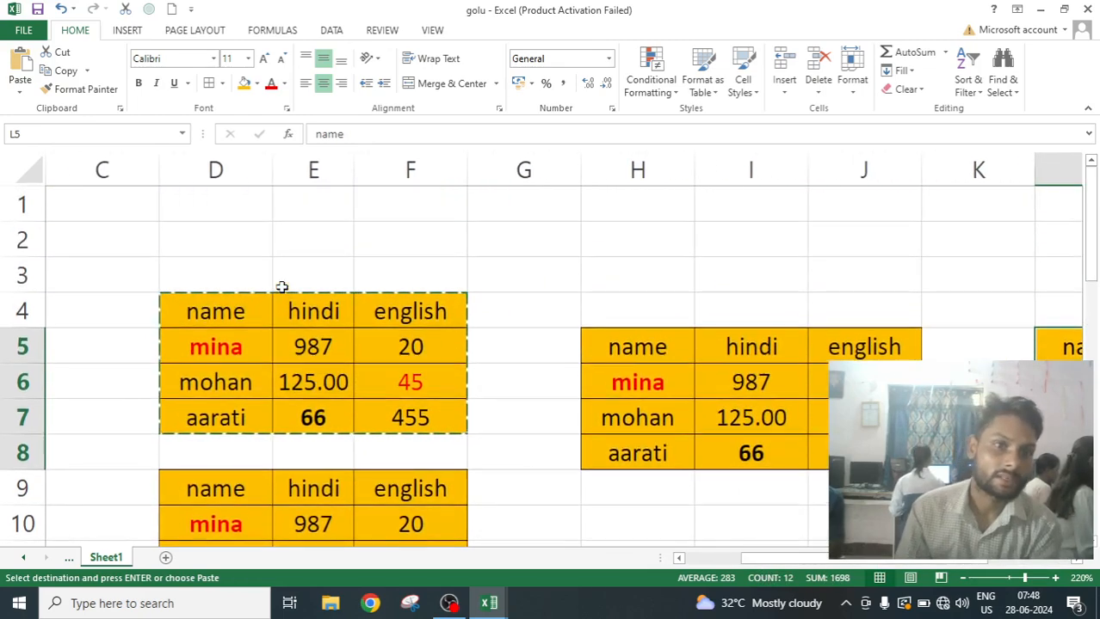
{"action": "scroll", "coordinate": [284, 293], "scroll_direction": "down", "scroll_amount": 8}
{"action": "scroll", "coordinate": [292, 307], "scroll_direction": "down", "scroll_amount": 3}
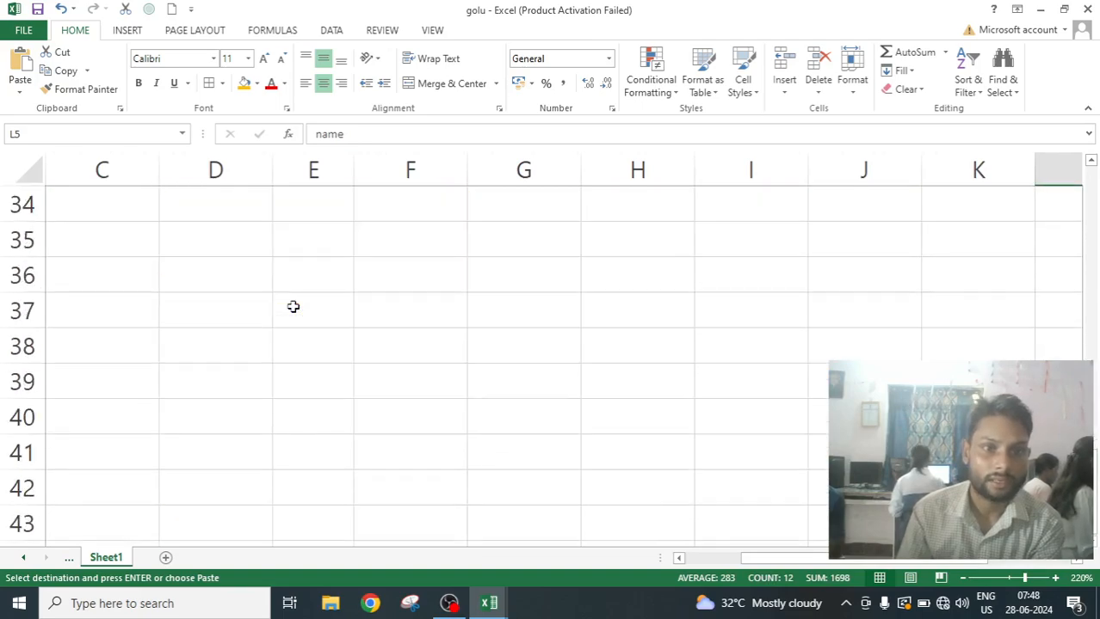
{"action": "scroll", "coordinate": [293, 308], "scroll_direction": "up", "scroll_amount": 1}
{"action": "scroll", "coordinate": [292, 307], "scroll_direction": "down", "scroll_amount": 1}
{"action": "scroll", "coordinate": [293, 307], "scroll_direction": "up", "scroll_amount": 11}
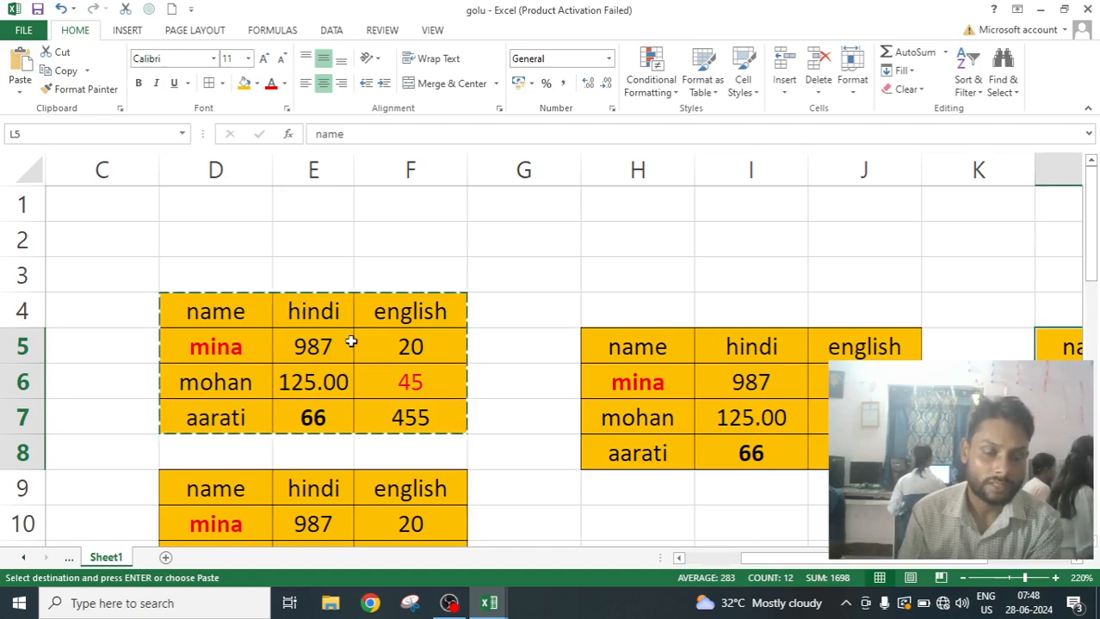
{"action": "scroll", "coordinate": [219, 422], "scroll_direction": "down", "scroll_amount": 4}
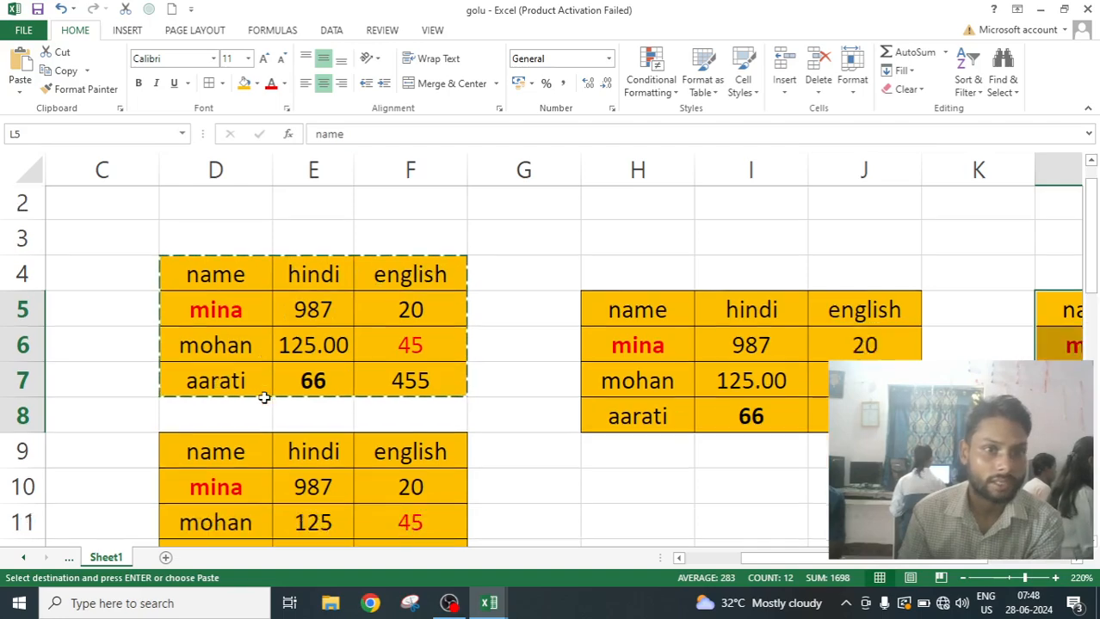
{"action": "scroll", "coordinate": [263, 330], "scroll_direction": "down", "scroll_amount": 6}
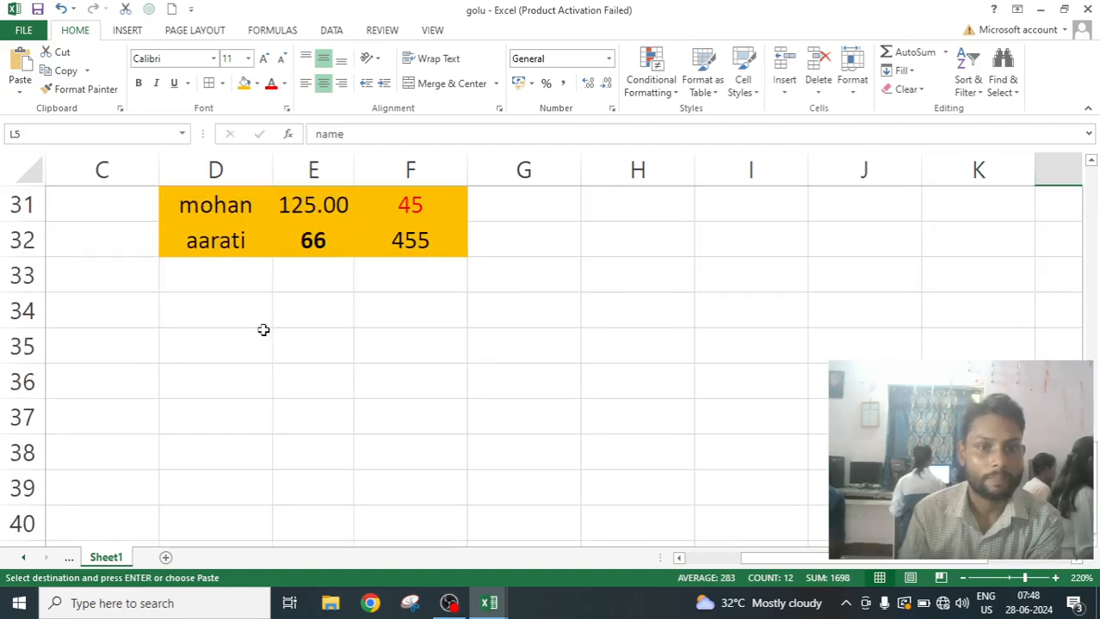
{"action": "left_click", "coordinate": [241, 319]}
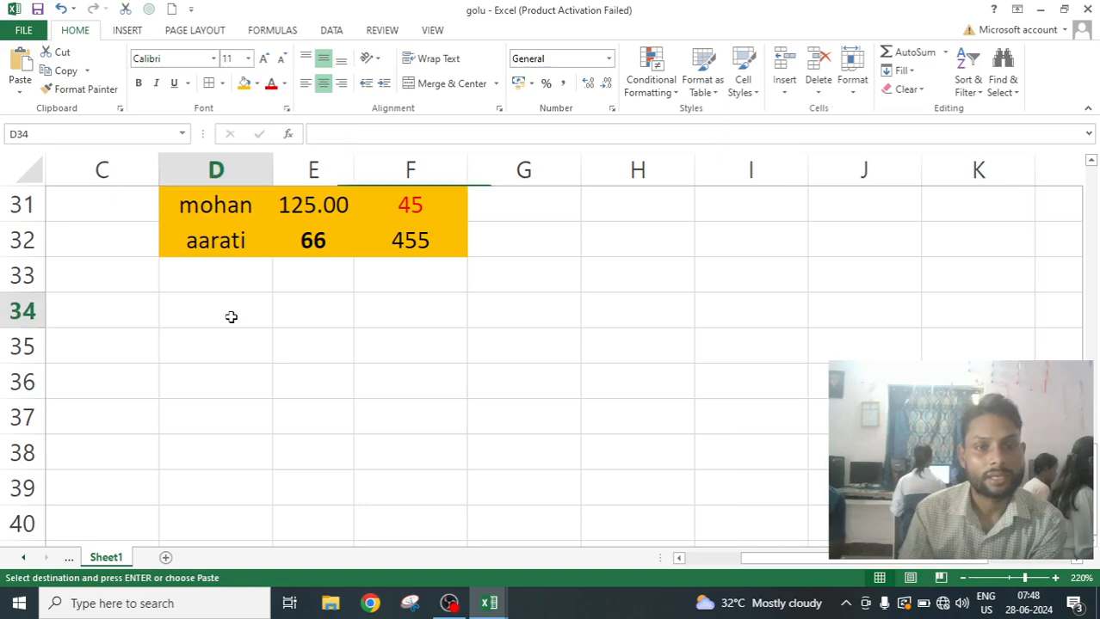
{"action": "left_click", "coordinate": [20, 89]}
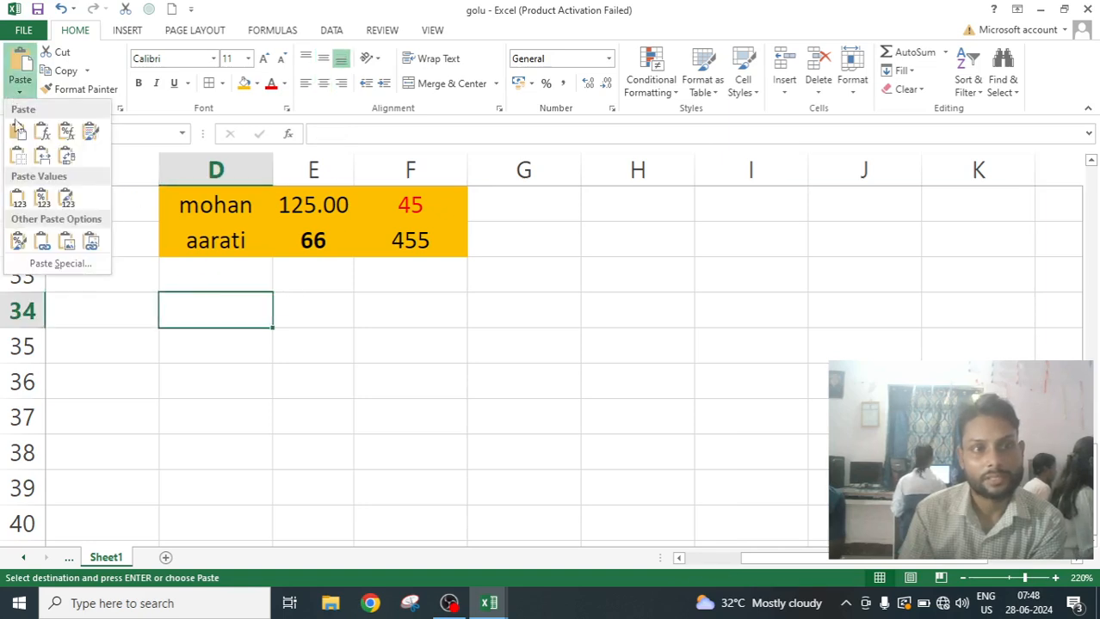
{"action": "left_click", "coordinate": [68, 159]}
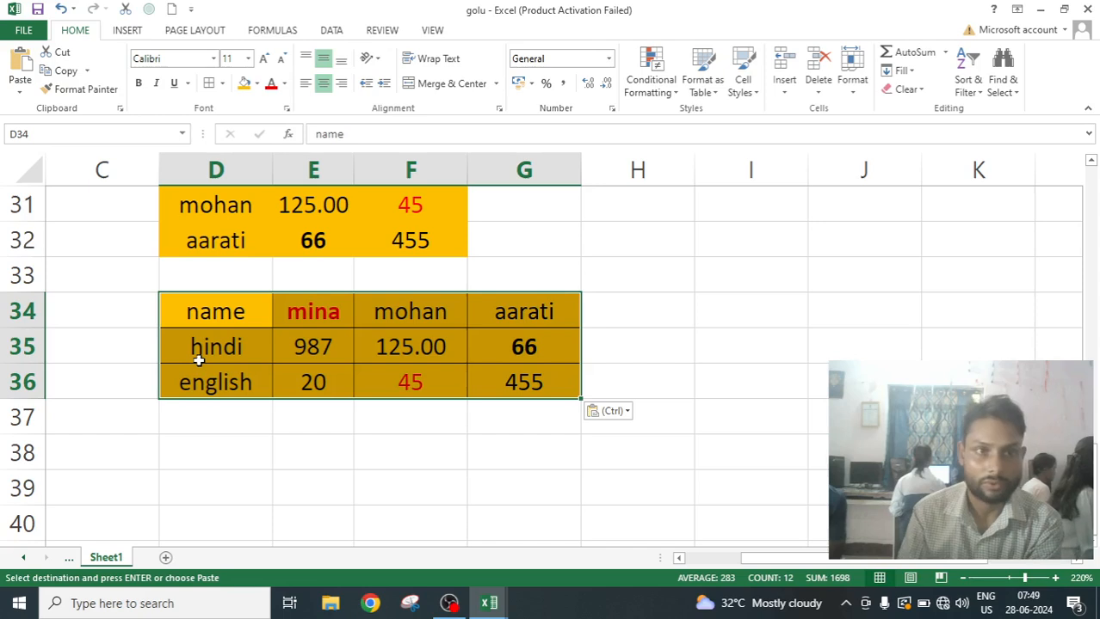
- Paste only the values of the copied table at D38
{"action": "left_click", "coordinate": [19, 86]}
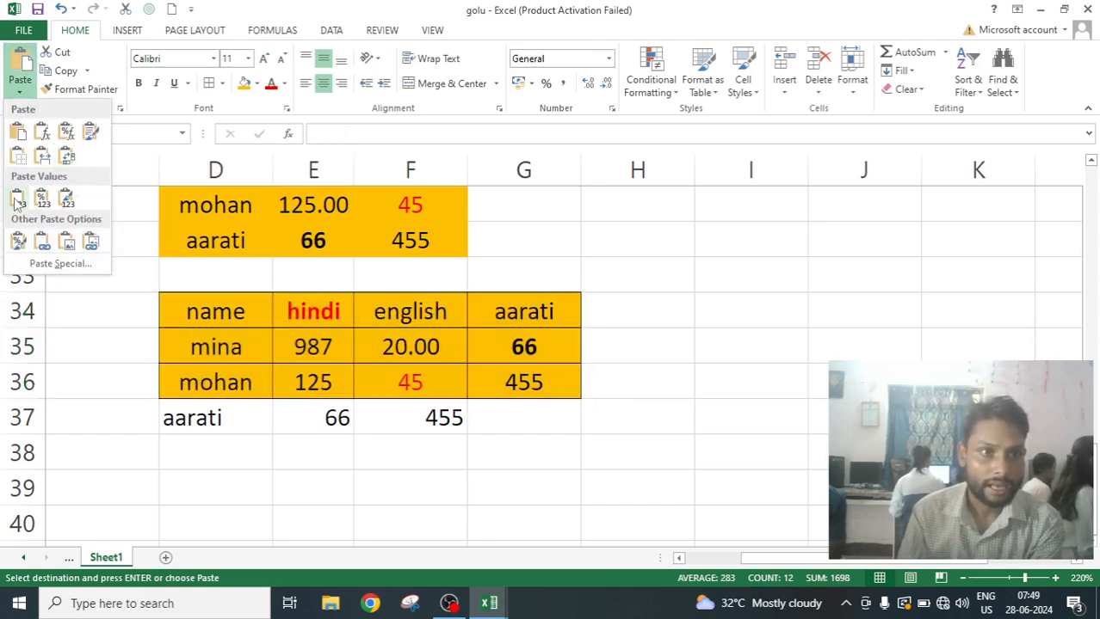
{"action": "left_click", "coordinate": [665, 487]}
{"action": "scroll", "coordinate": [148, 447], "scroll_direction": "down", "scroll_amount": 4}
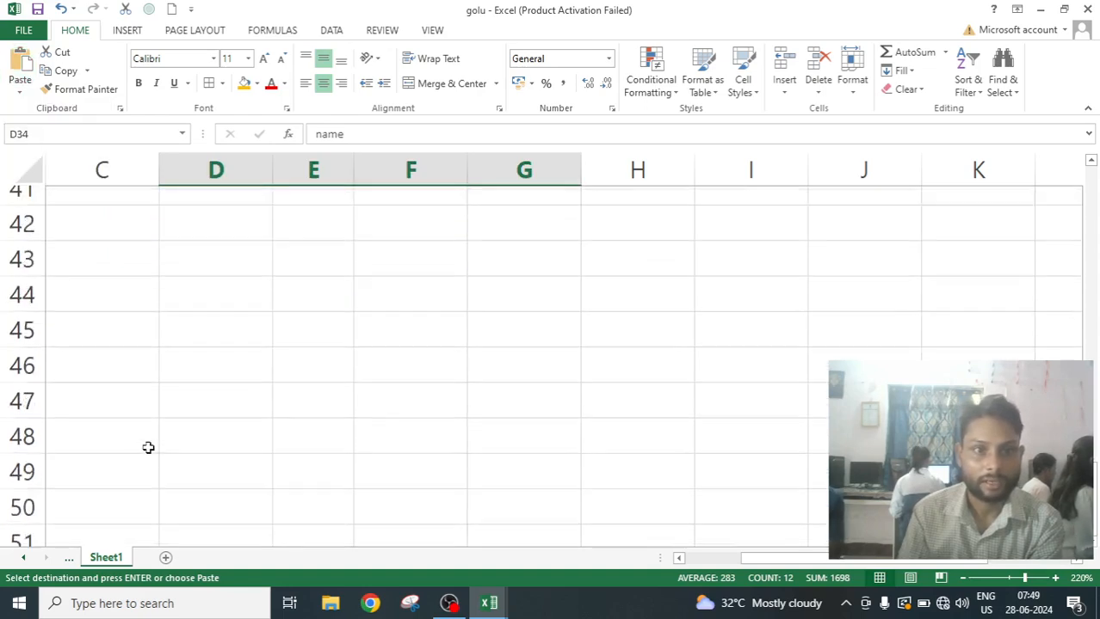
{"action": "scroll", "coordinate": [148, 447], "scroll_direction": "up", "scroll_amount": 3}
{"action": "left_click", "coordinate": [209, 345]}
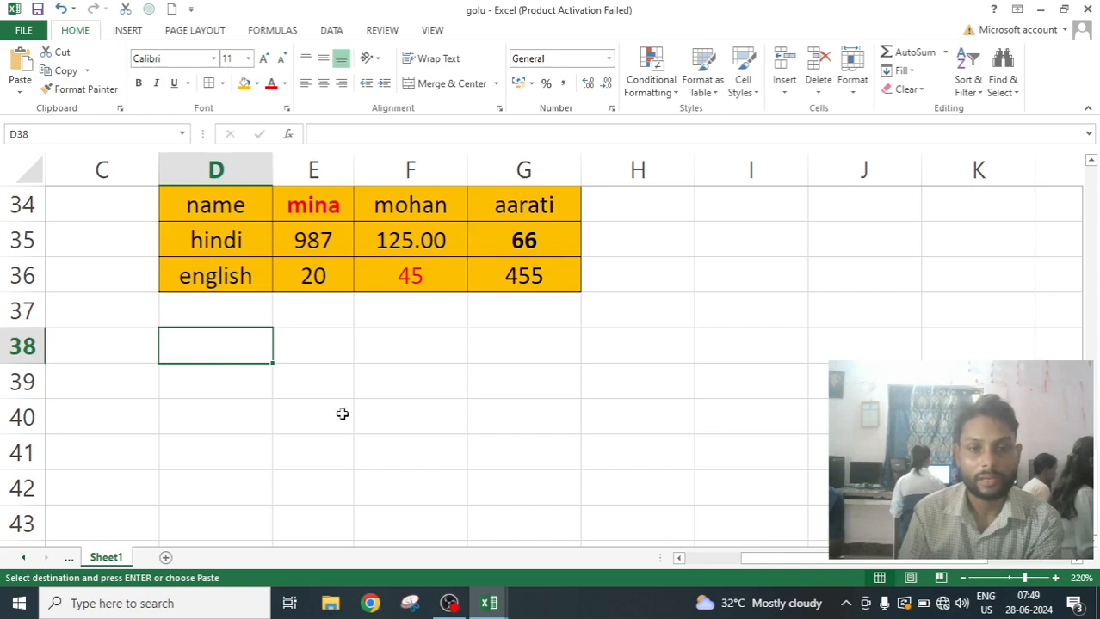
{"action": "scroll", "coordinate": [223, 414], "scroll_direction": "down", "scroll_amount": 1}
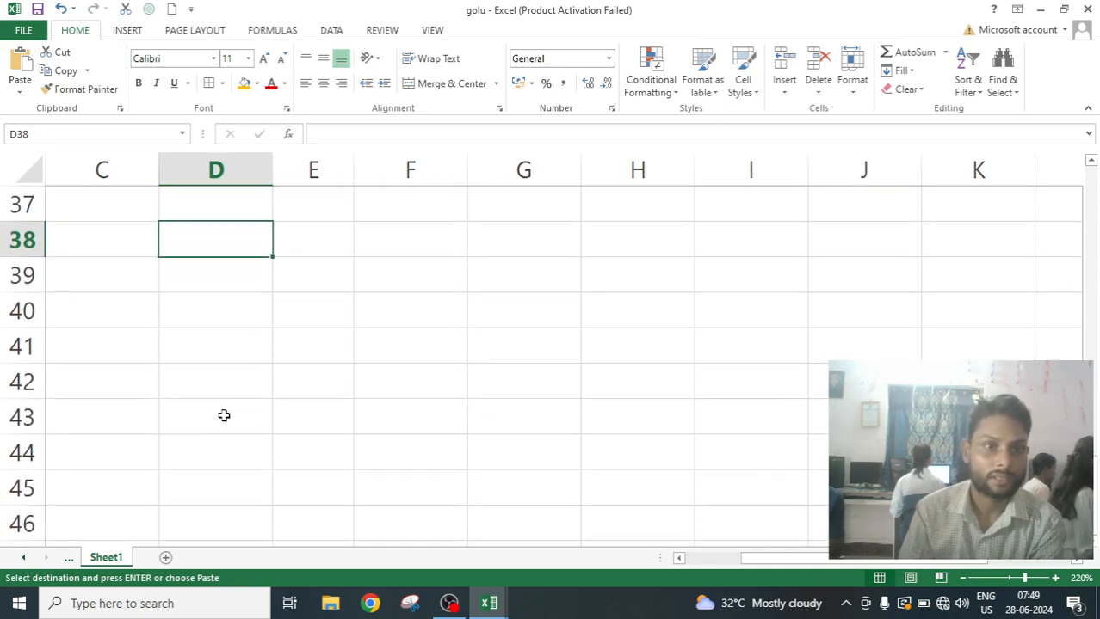
{"action": "left_click", "coordinate": [20, 86]}
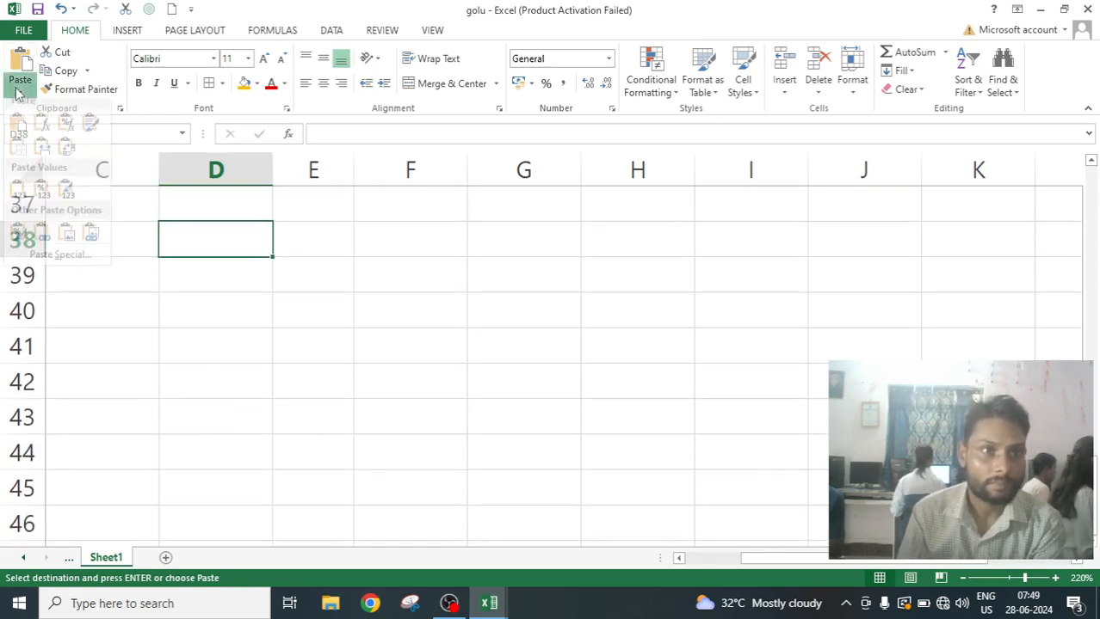
{"action": "left_click", "coordinate": [19, 203]}
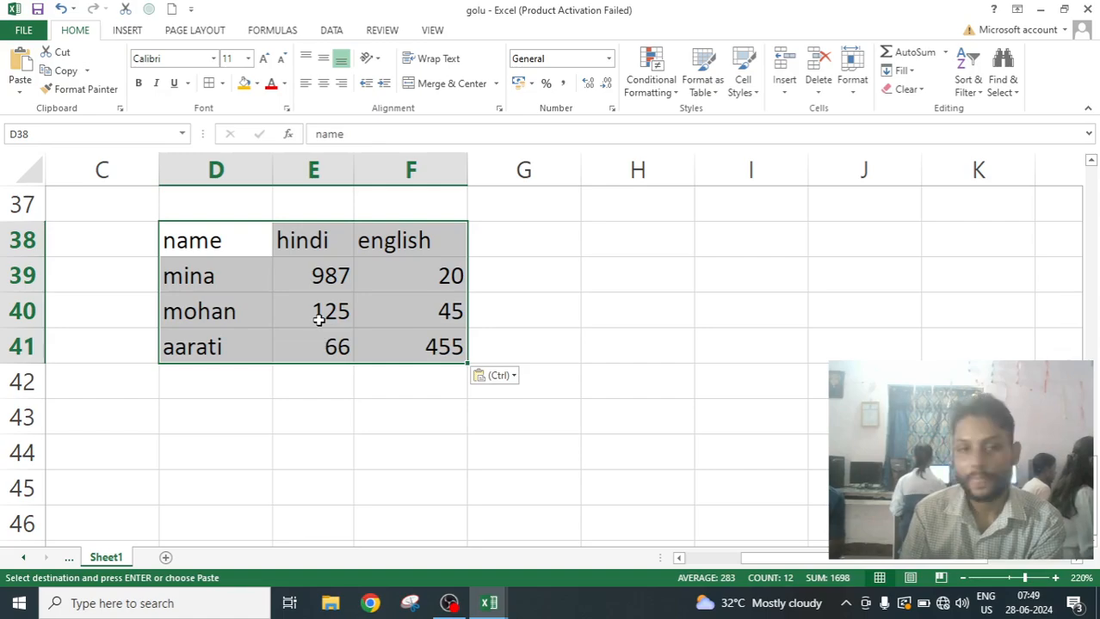
- Compare the contents of F5 in the original table with F39 in the values-only copy, and inspect the number format of E40
{"action": "right_click", "coordinate": [346, 340]}
{"action": "scroll", "coordinate": [347, 342], "scroll_direction": "up", "scroll_amount": 12}
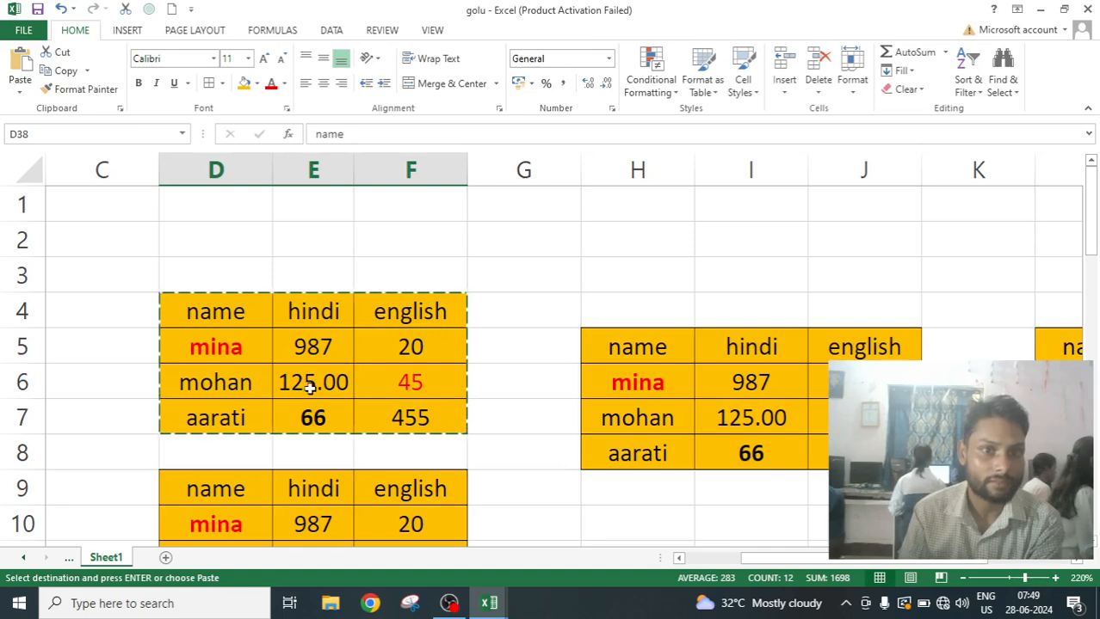
{"action": "scroll", "coordinate": [310, 388], "scroll_direction": "down", "scroll_amount": 1}
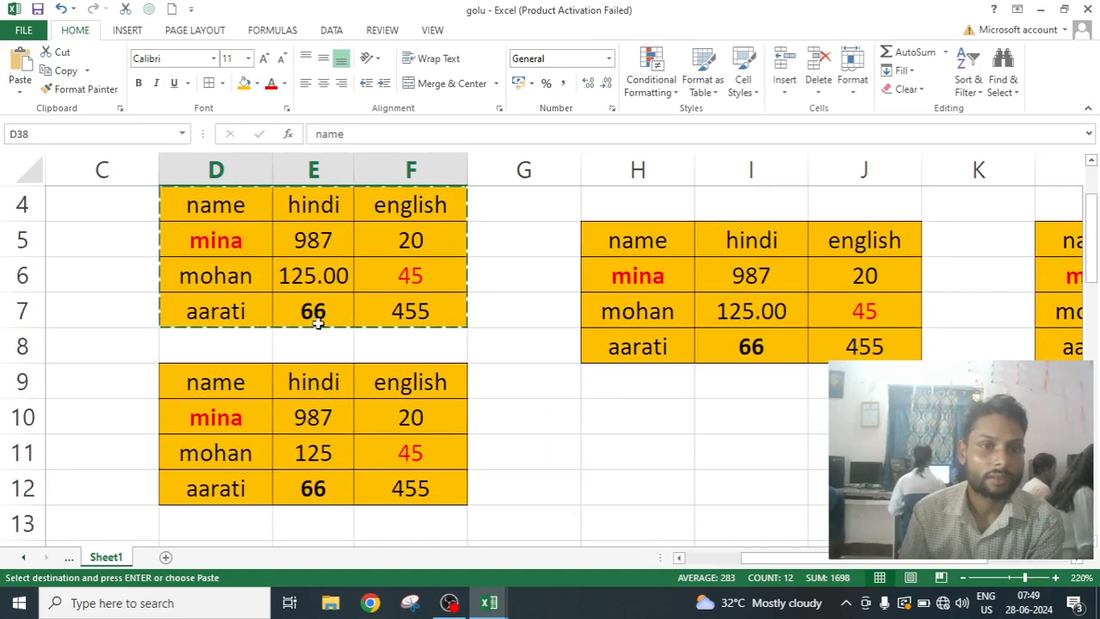
{"action": "scroll", "coordinate": [358, 281], "scroll_direction": "up", "scroll_amount": 1}
{"action": "scroll", "coordinate": [358, 281], "scroll_direction": "down", "scroll_amount": 1}
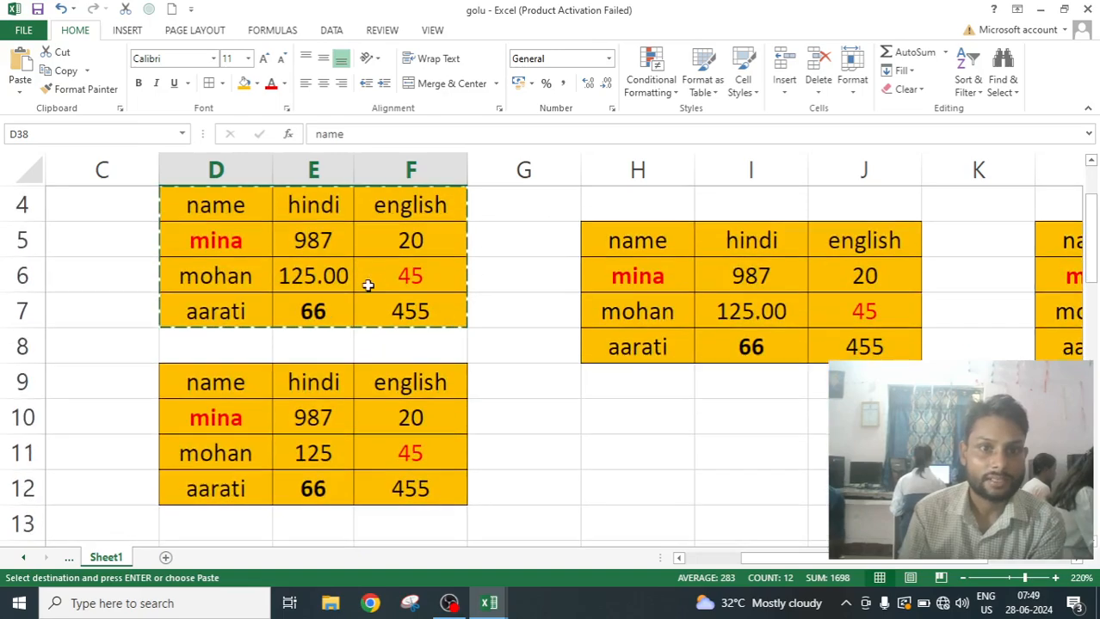
{"action": "left_click", "coordinate": [410, 242]}
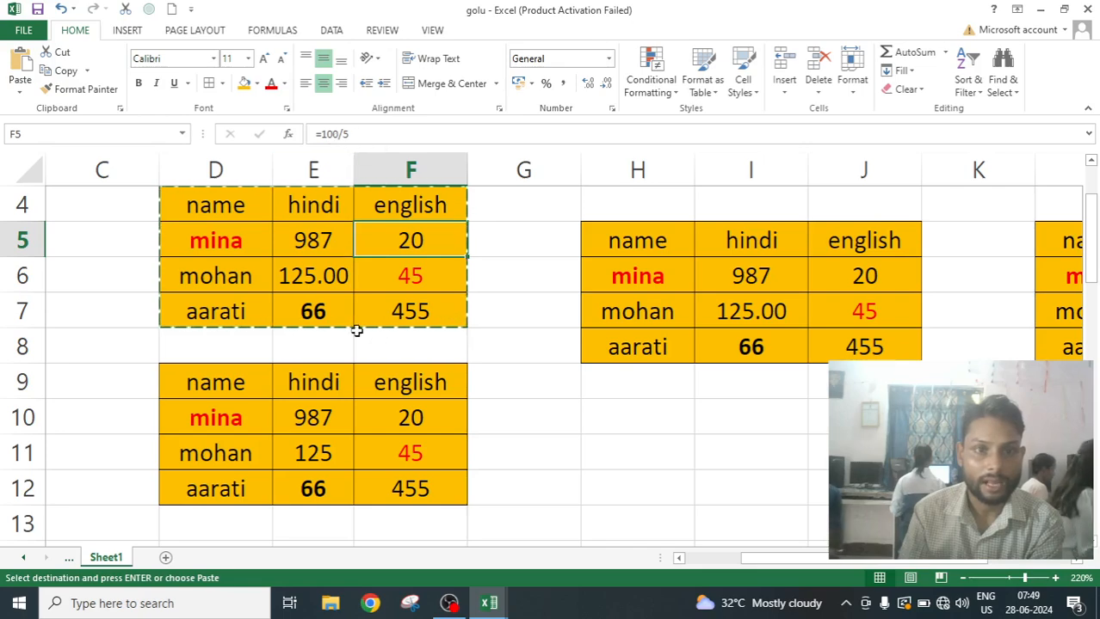
{"action": "scroll", "coordinate": [370, 331], "scroll_direction": "down", "scroll_amount": 12}
{"action": "scroll", "coordinate": [372, 335], "scroll_direction": "up", "scroll_amount": 1}
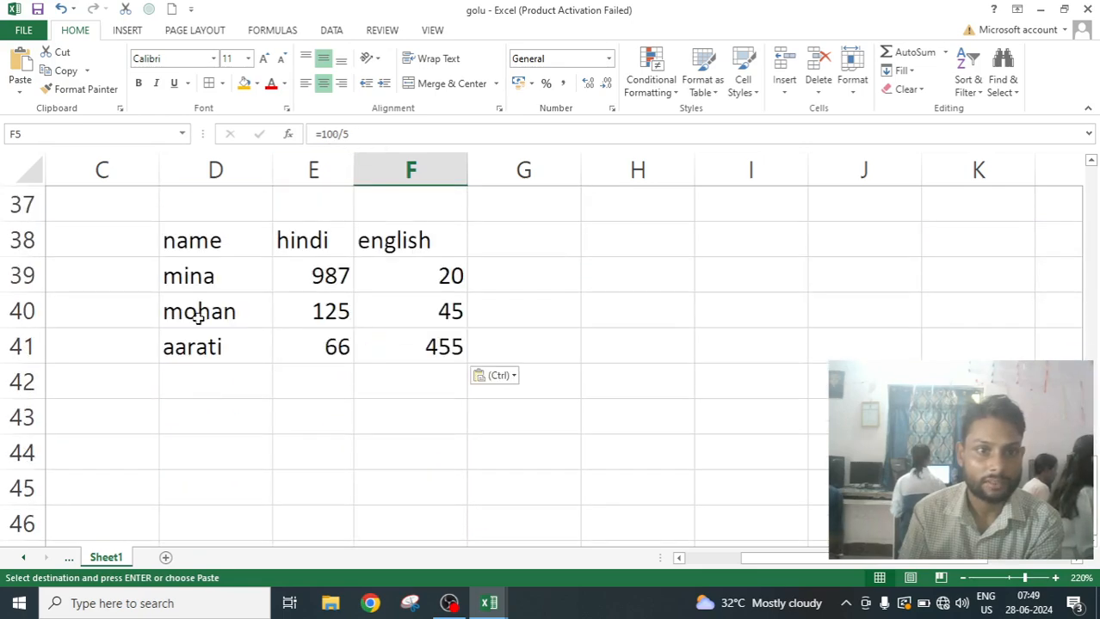
{"action": "left_click", "coordinate": [444, 276]}
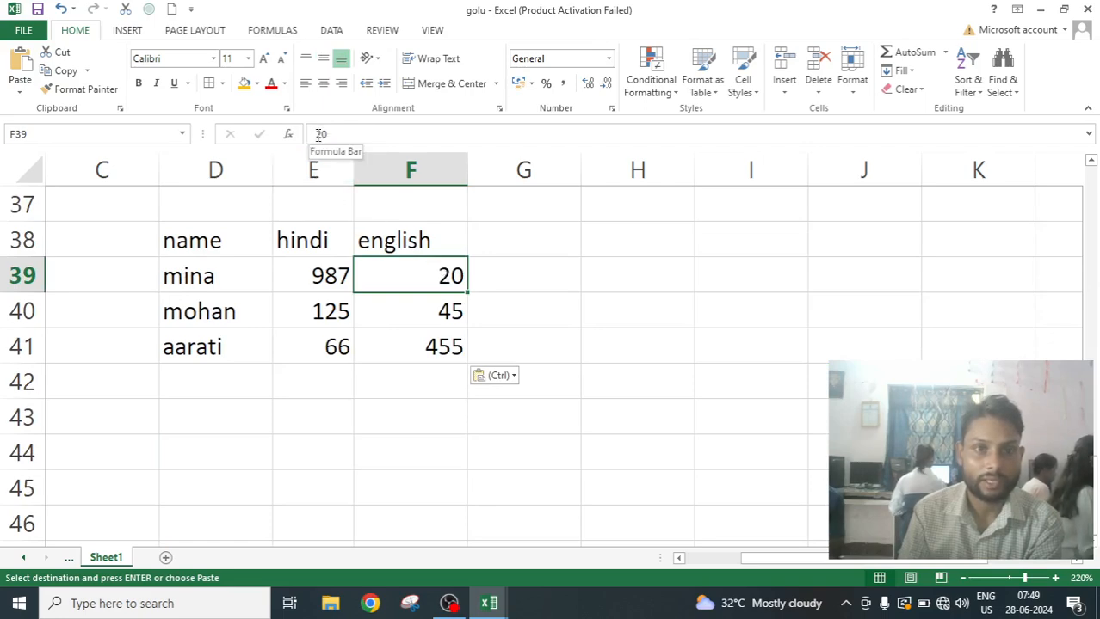
{"action": "left_click", "coordinate": [303, 307]}
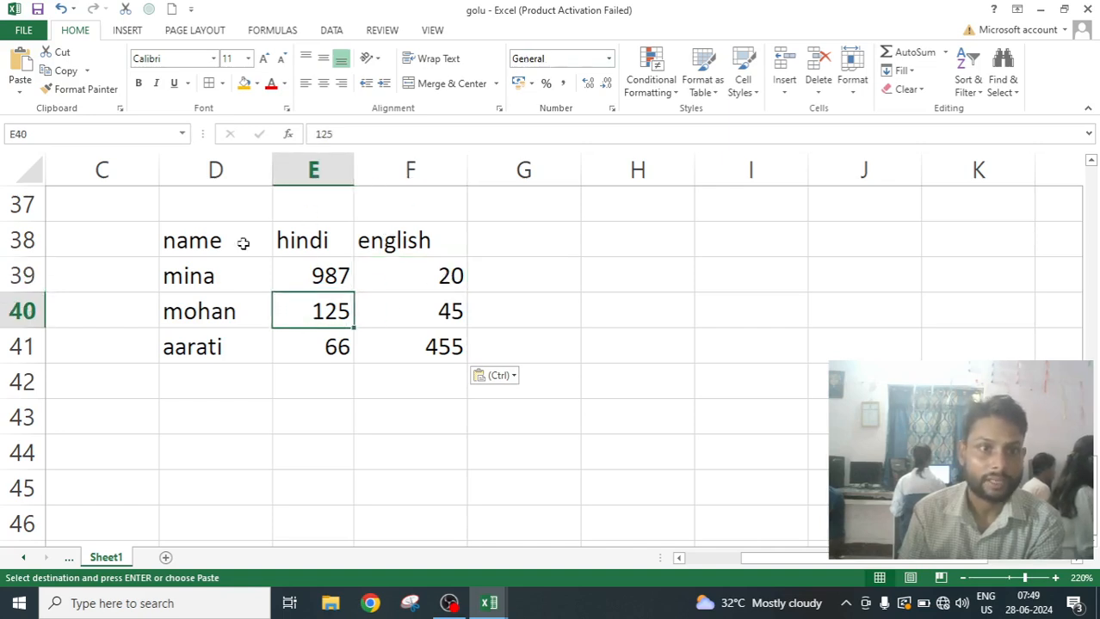
{"action": "scroll", "coordinate": [298, 272], "scroll_direction": "down", "scroll_amount": 1}
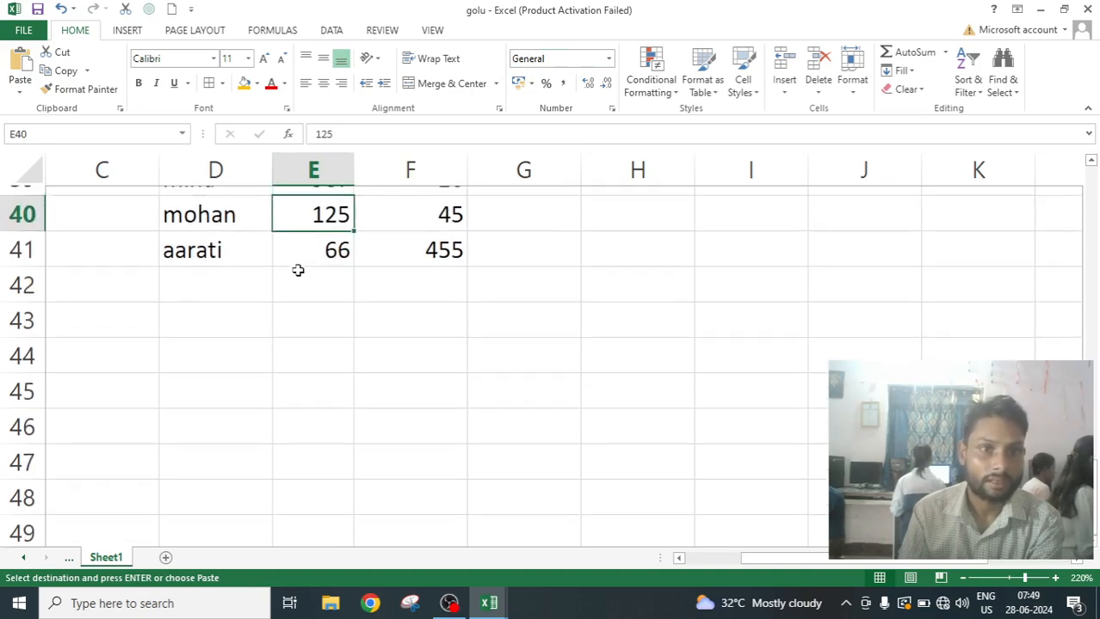
{"action": "scroll", "coordinate": [298, 269], "scroll_direction": "up", "scroll_amount": 1}
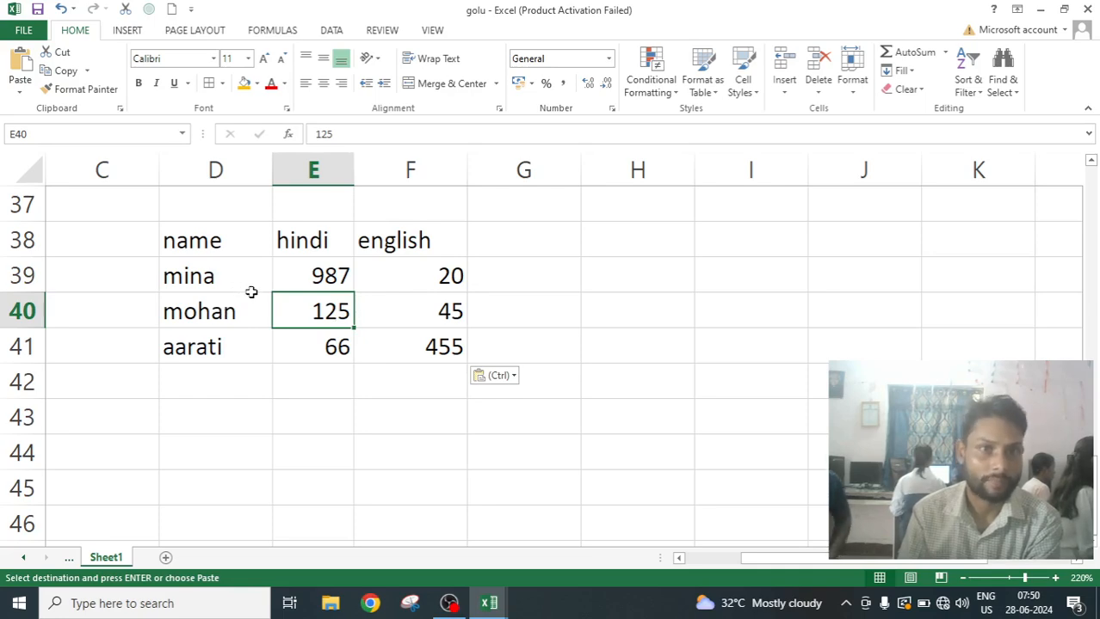
{"action": "scroll", "coordinate": [276, 286], "scroll_direction": "down", "scroll_amount": 1}
{"action": "scroll", "coordinate": [276, 286], "scroll_direction": "up", "scroll_amount": 1}
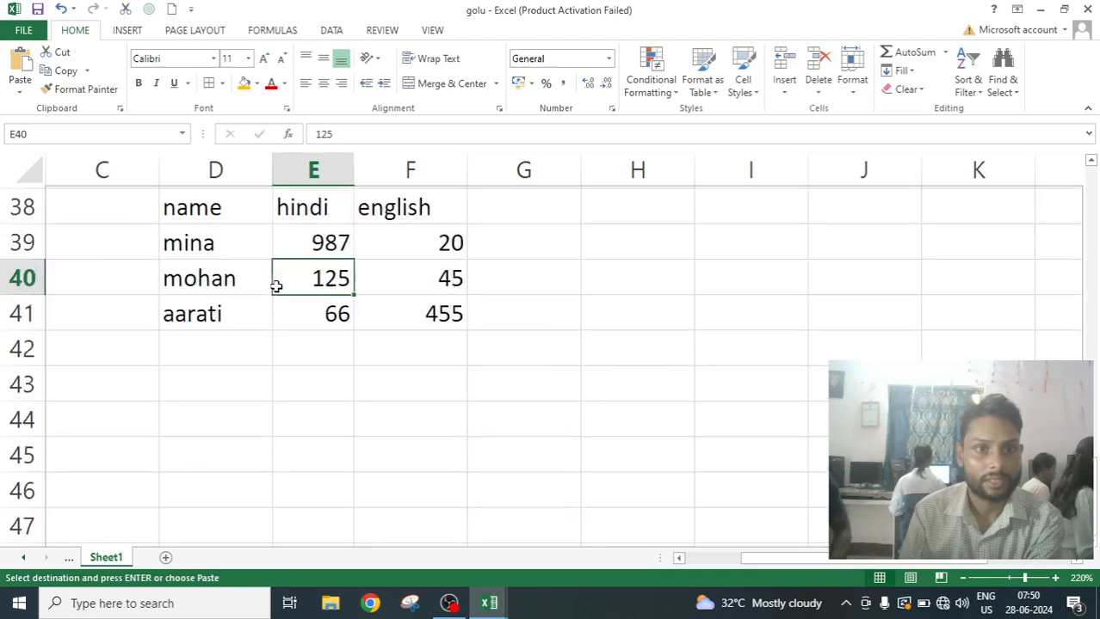
- Paste the copied table at D43 with the Values & Number Formatting option and check the content of F44
{"action": "left_click", "coordinate": [202, 420]}
{"action": "scroll", "coordinate": [204, 417], "scroll_direction": "down", "scroll_amount": 1}
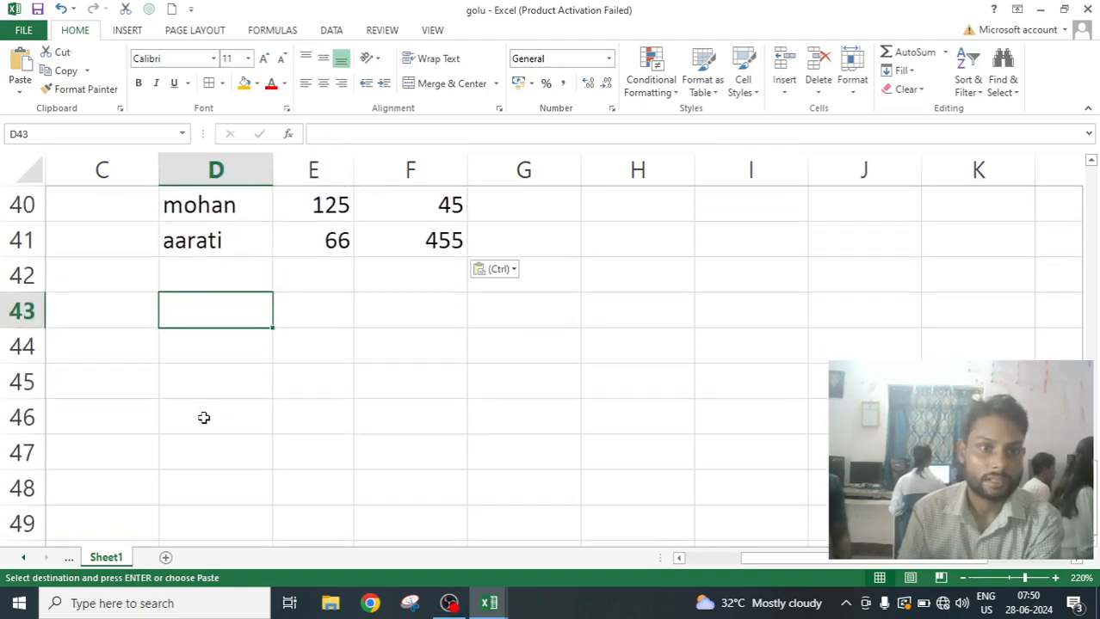
{"action": "scroll", "coordinate": [204, 417], "scroll_direction": "up", "scroll_amount": 12}
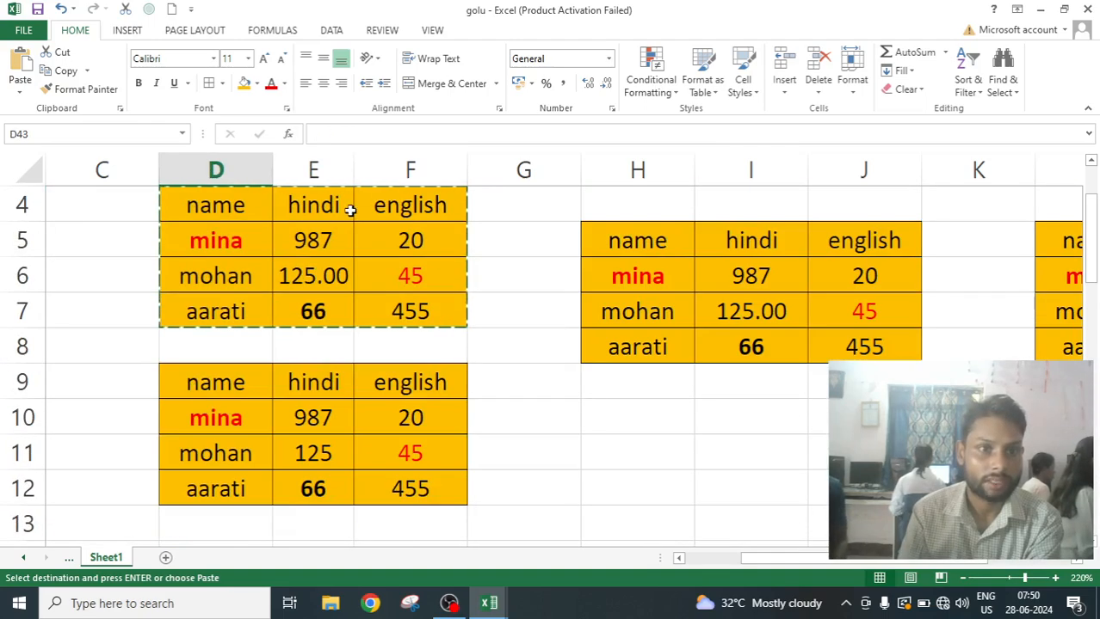
{"action": "scroll", "coordinate": [347, 259], "scroll_direction": "down", "scroll_amount": 11}
{"action": "scroll", "coordinate": [347, 258], "scroll_direction": "down", "scroll_amount": 2}
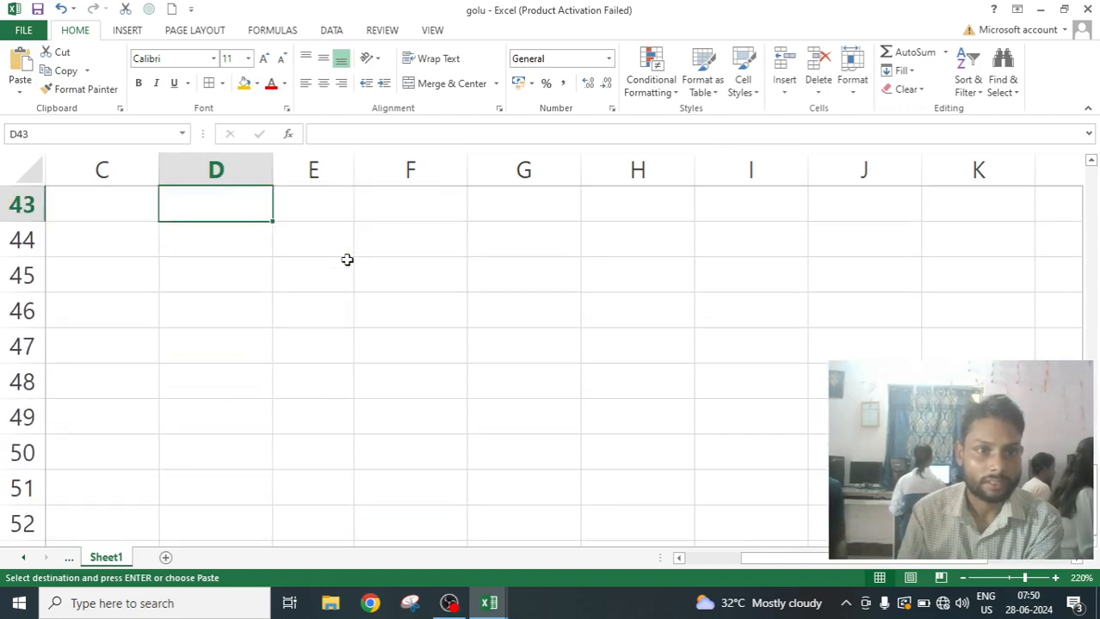
{"action": "scroll", "coordinate": [275, 275], "scroll_direction": "up", "scroll_amount": 1}
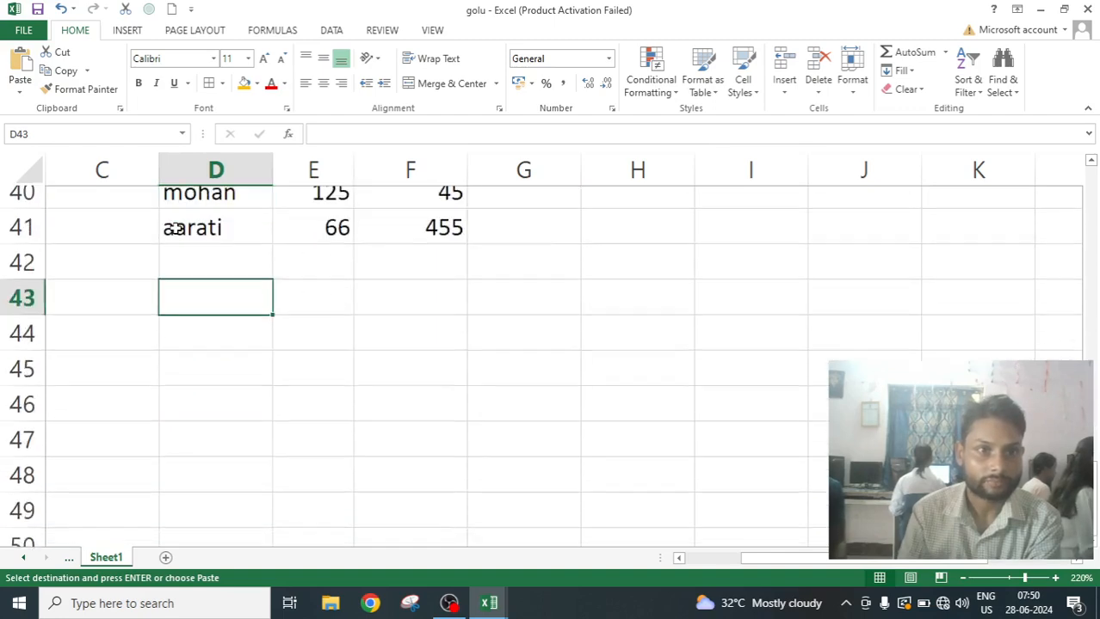
{"action": "left_click", "coordinate": [20, 90]}
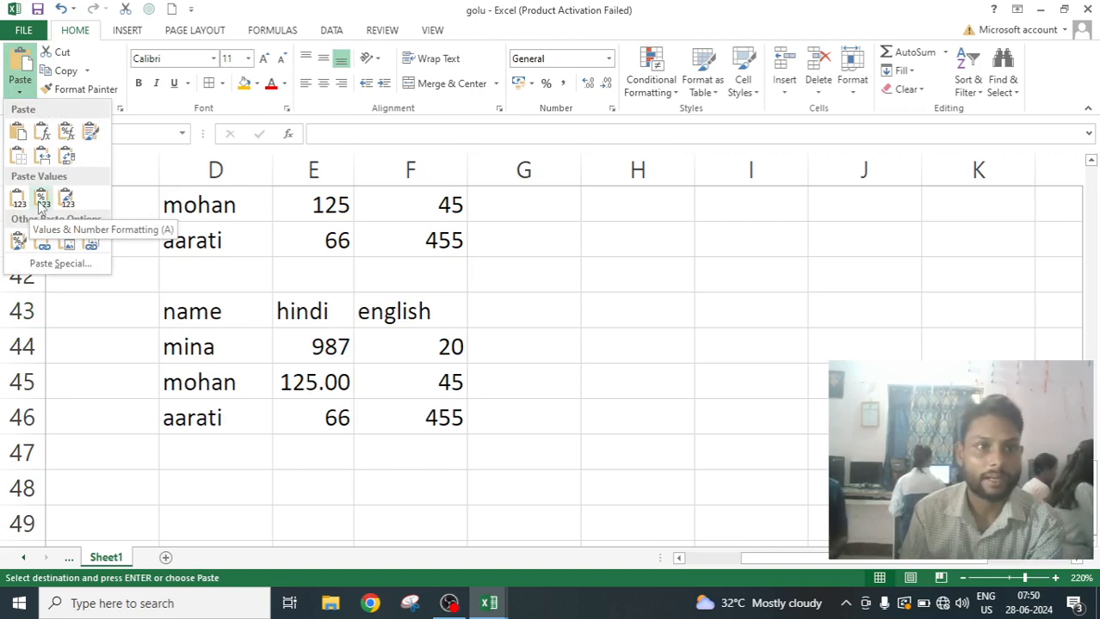
{"action": "left_click", "coordinate": [41, 201]}
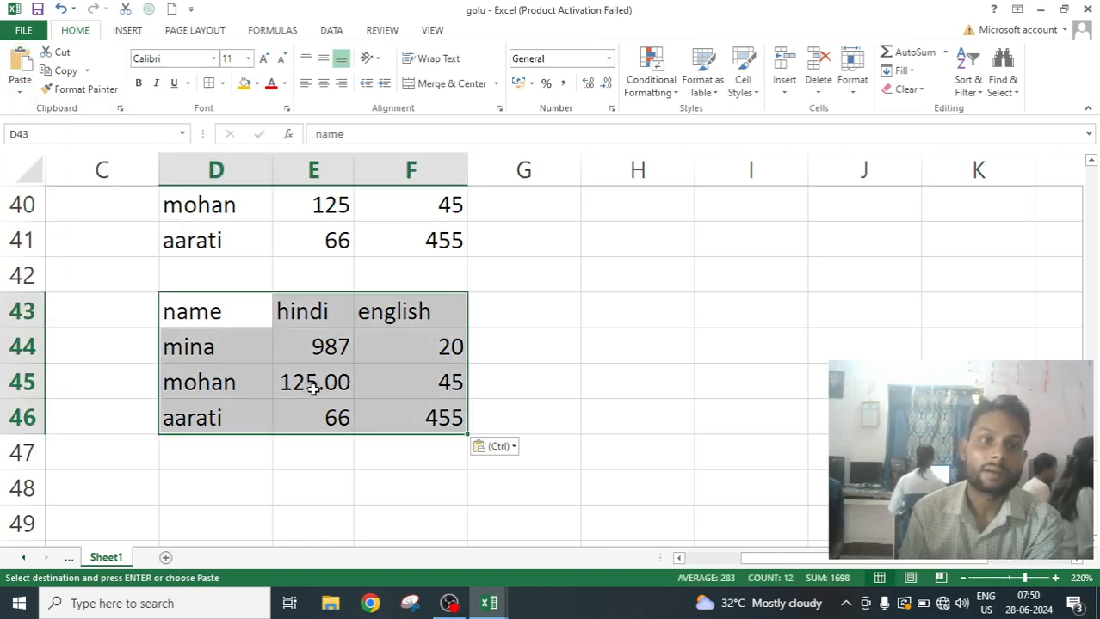
{"action": "left_click", "coordinate": [449, 348]}
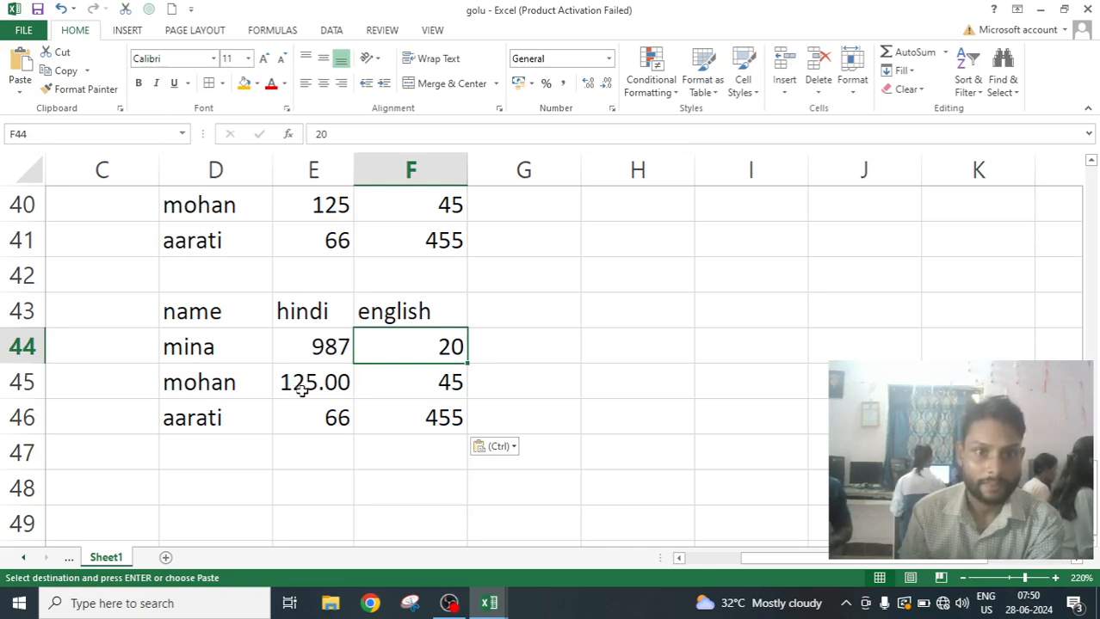
- Paste the copied table at D48 with the Values & Source Formatting option
{"action": "scroll", "coordinate": [300, 362], "scroll_direction": "down", "scroll_amount": 2}
{"action": "scroll", "coordinate": [299, 362], "scroll_direction": "up", "scroll_amount": 1}
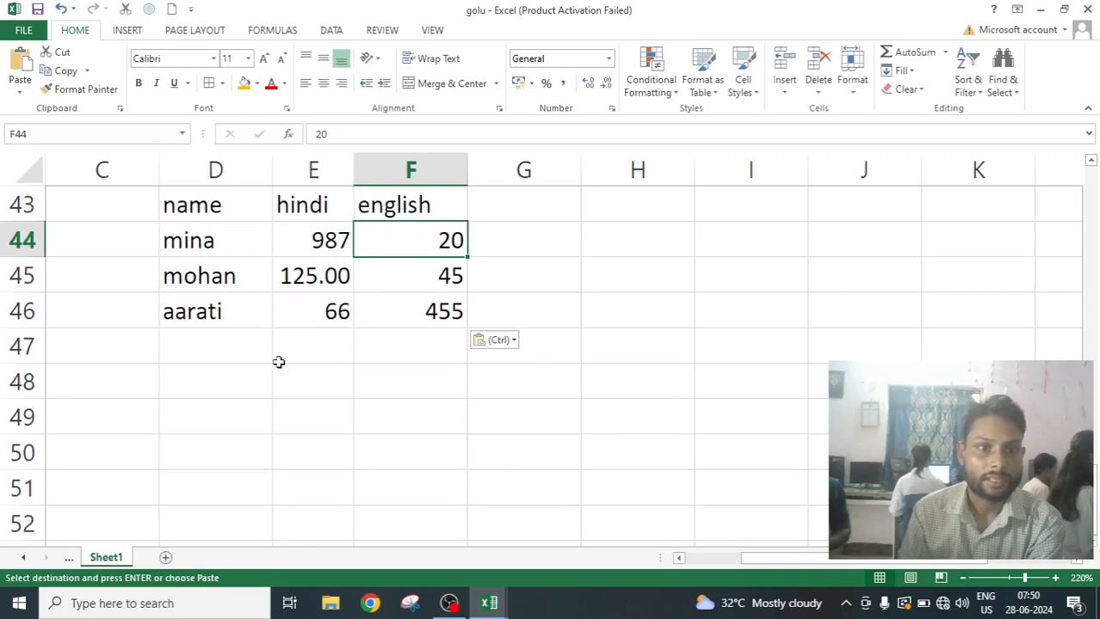
{"action": "left_click", "coordinate": [213, 368]}
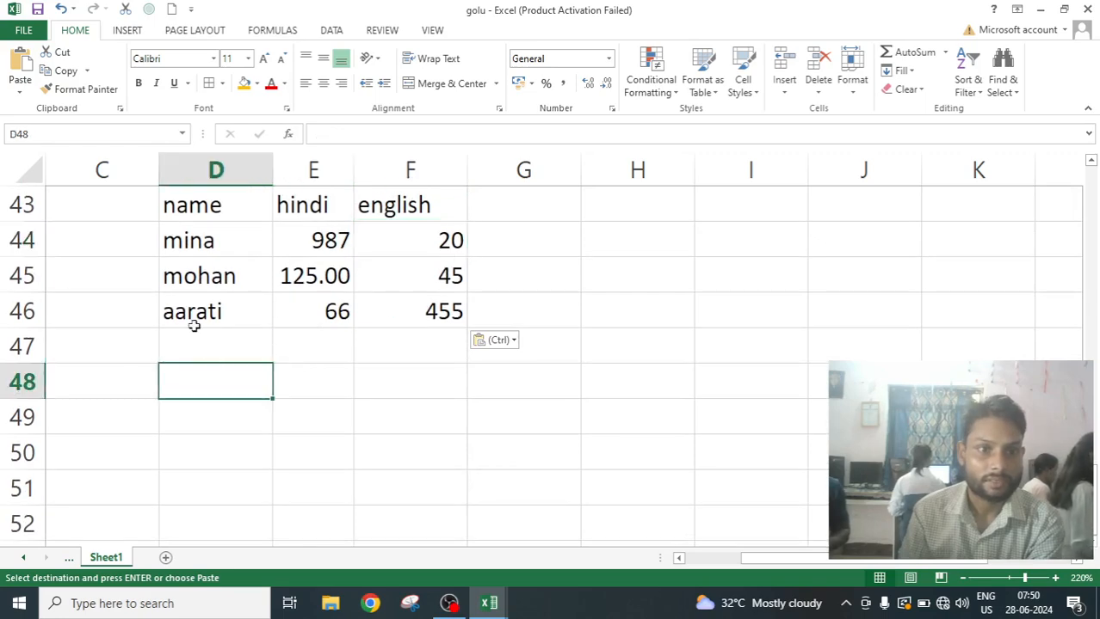
{"action": "left_click", "coordinate": [20, 85]}
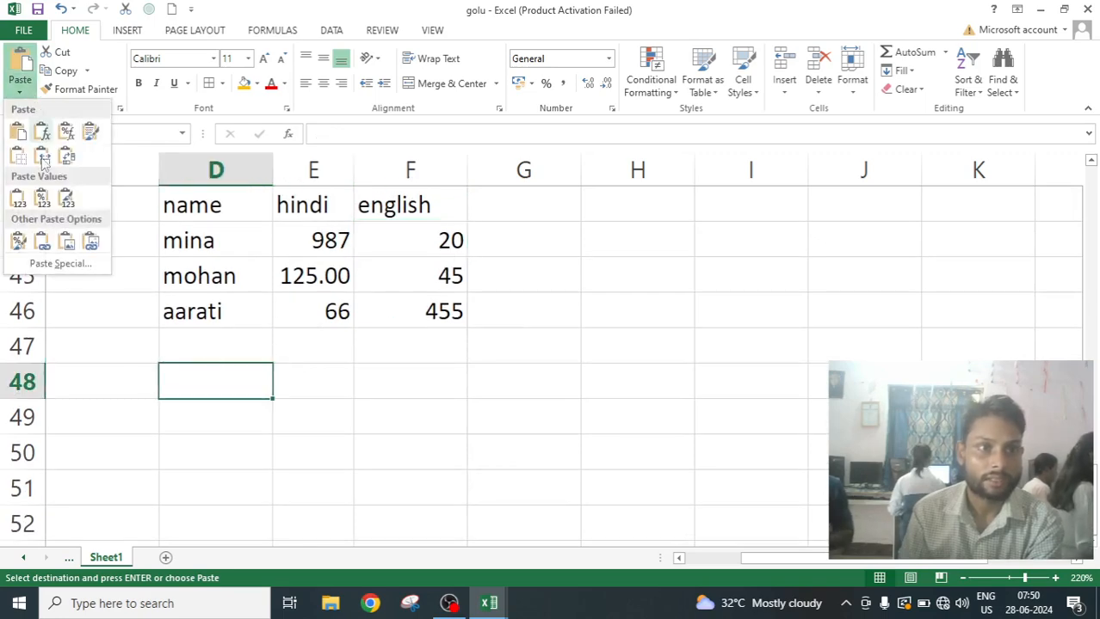
{"action": "left_click", "coordinate": [68, 200]}
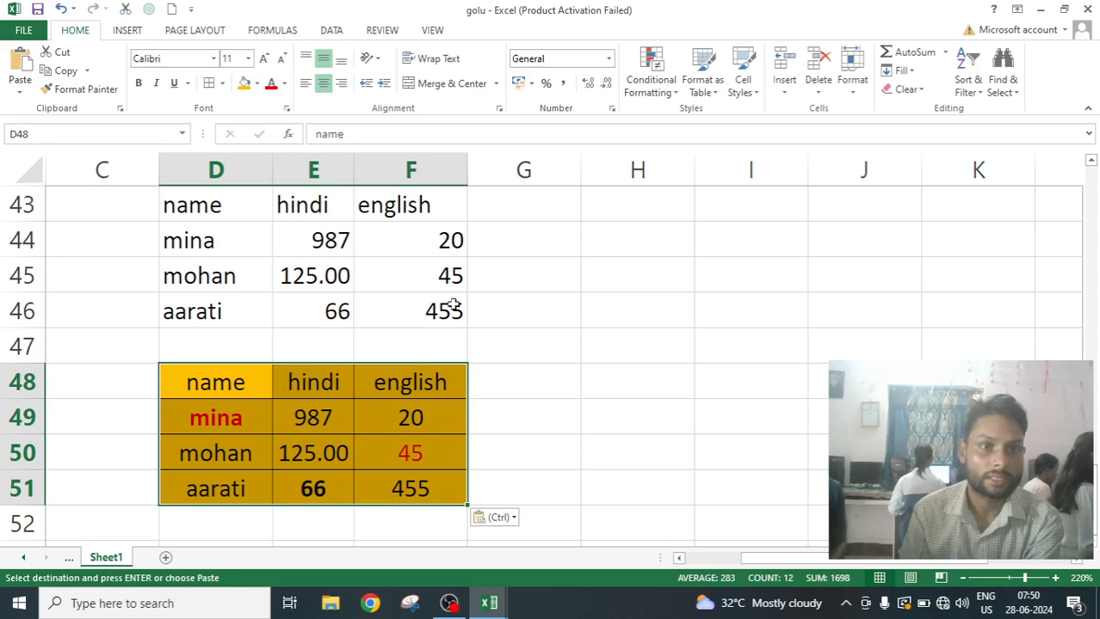
- Inspect the table pasted at D48 and check the content of F49
{"action": "scroll", "coordinate": [340, 439], "scroll_direction": "down", "scroll_amount": 2}
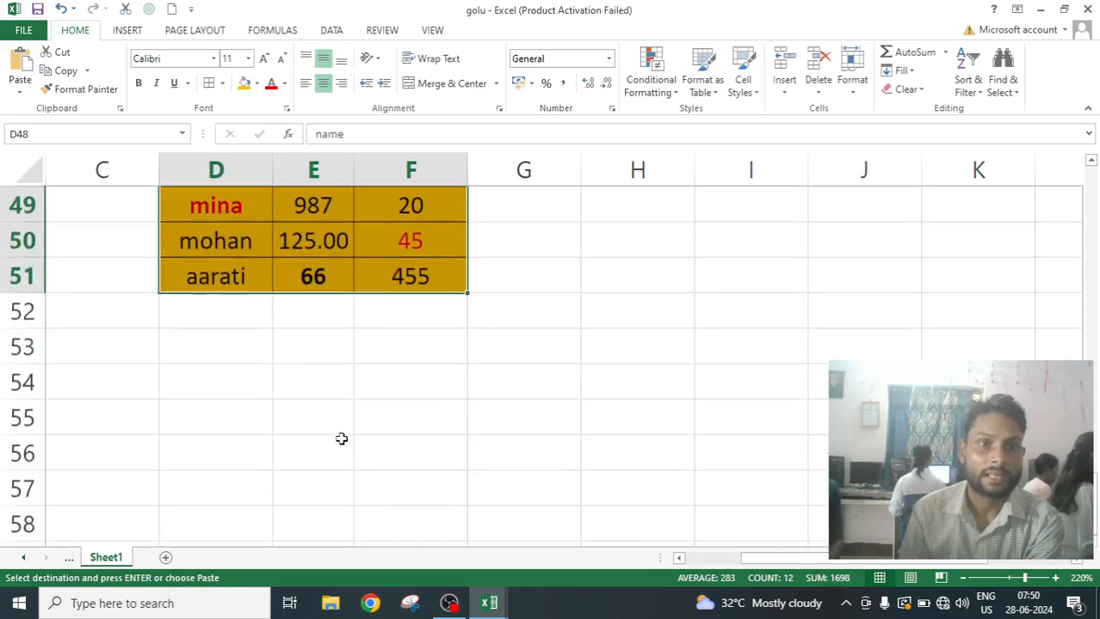
{"action": "scroll", "coordinate": [341, 437], "scroll_direction": "up", "scroll_amount": 1}
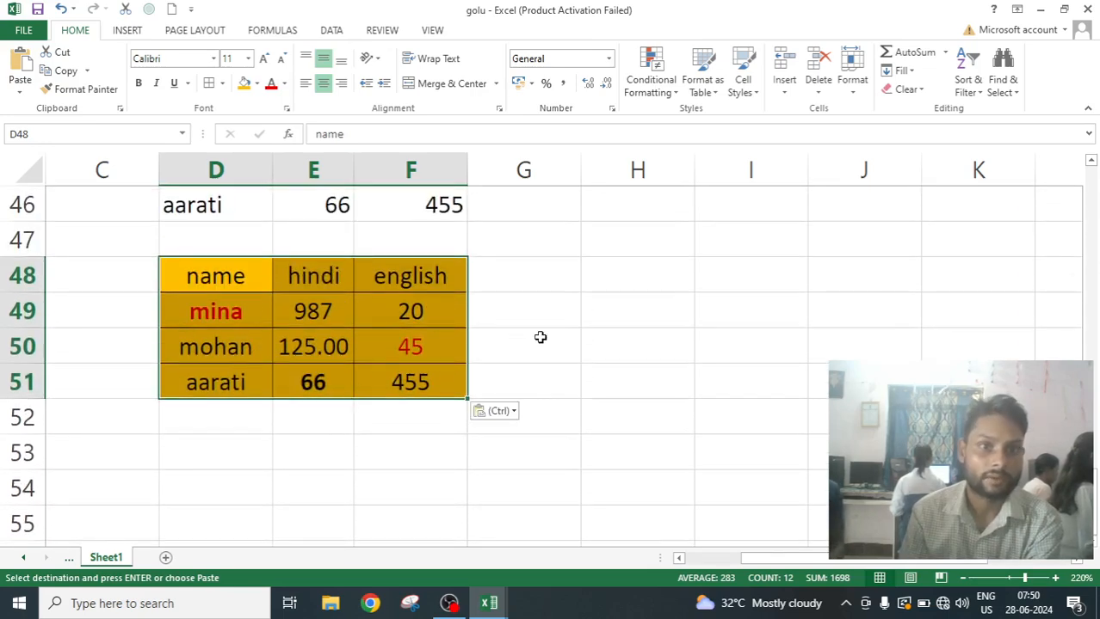
{"action": "left_click", "coordinate": [510, 339]}
{"action": "left_click", "coordinate": [410, 312]}
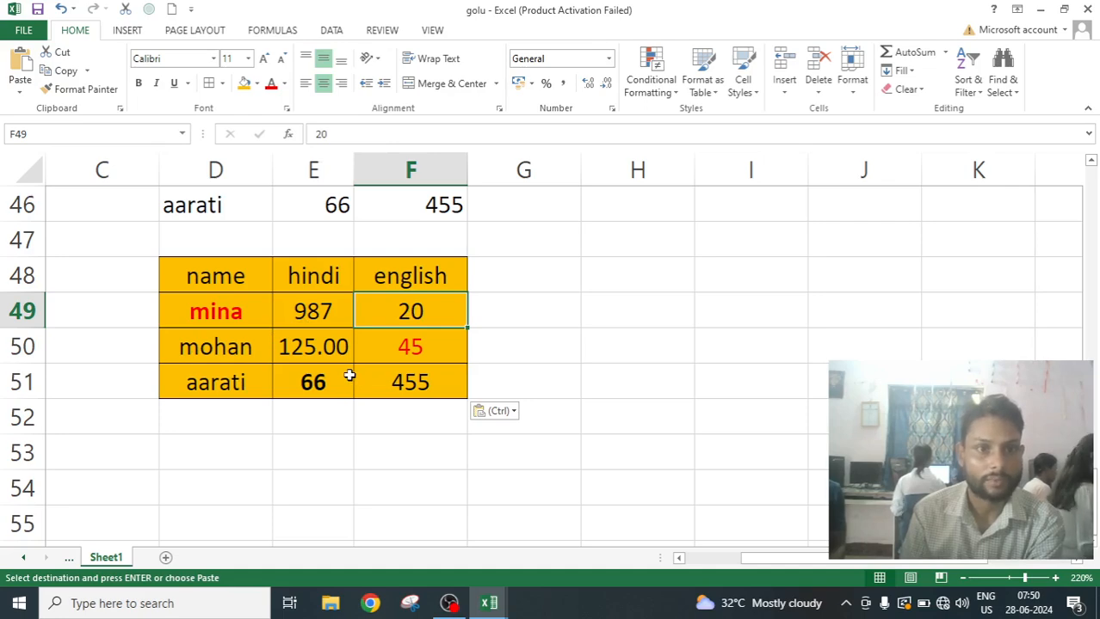
- Paste only the formatting of the copied table at D53
{"action": "scroll", "coordinate": [349, 376], "scroll_direction": "down", "scroll_amount": 2}
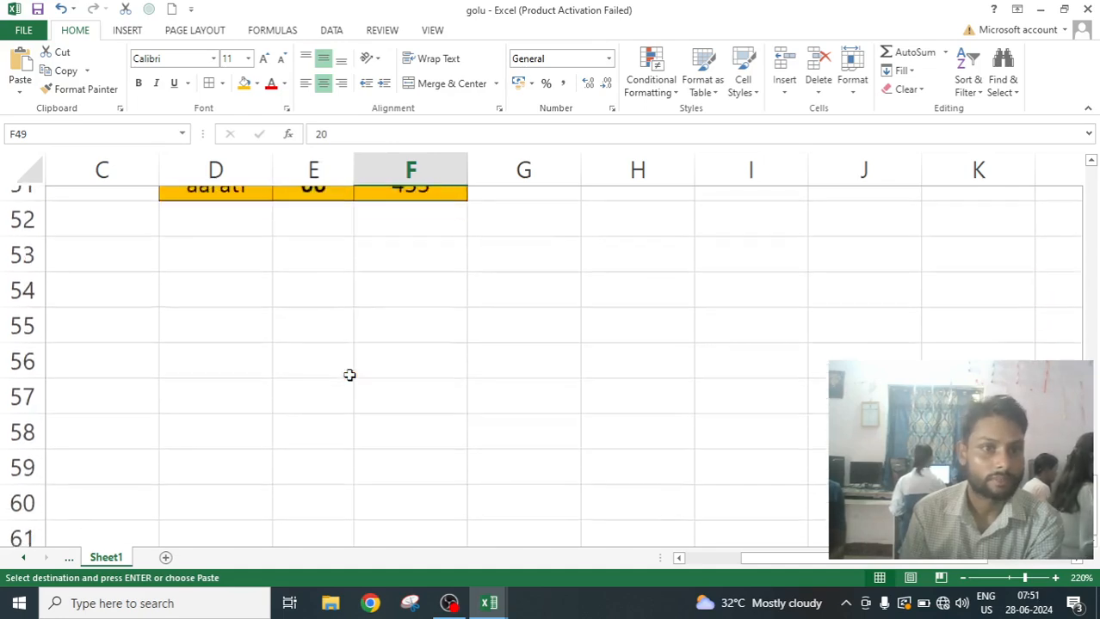
{"action": "left_click", "coordinate": [209, 242]}
{"action": "left_click", "coordinate": [20, 90]}
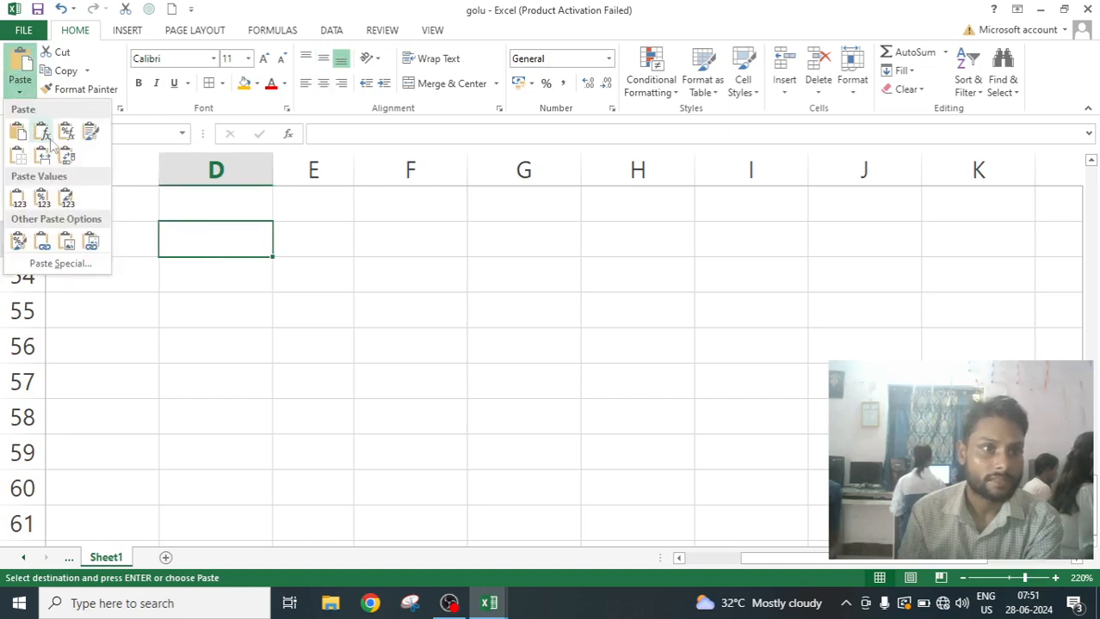
{"action": "left_click", "coordinate": [18, 244]}
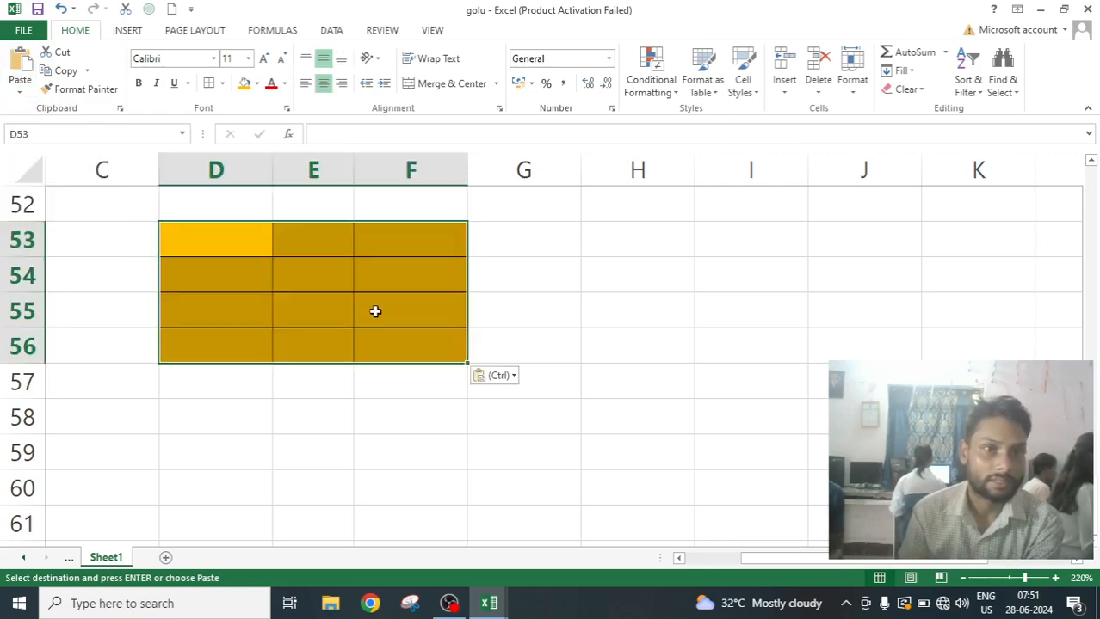
- Paste the copied table at D58 with the Paste Link option
{"action": "scroll", "coordinate": [238, 437], "scroll_direction": "up", "scroll_amount": 1}
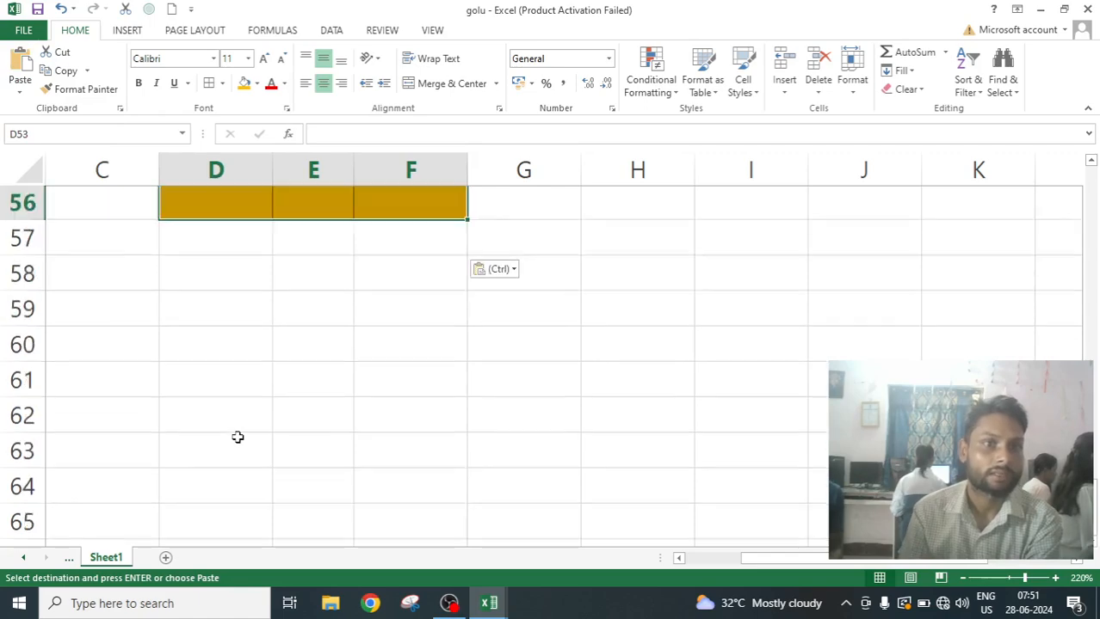
{"action": "left_click", "coordinate": [207, 317]}
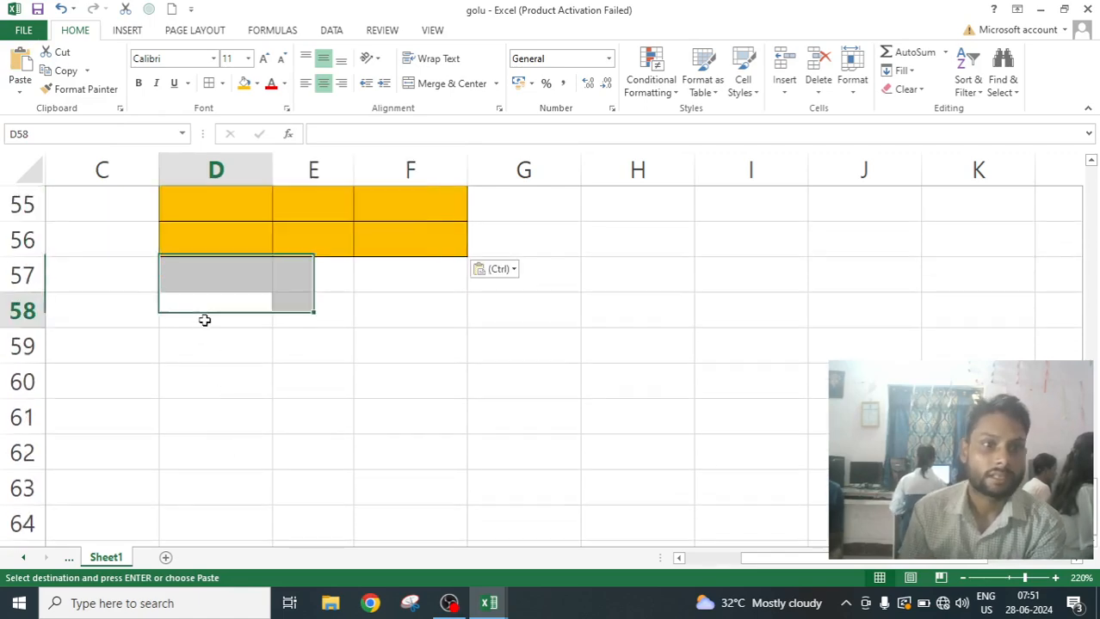
{"action": "left_click", "coordinate": [20, 93]}
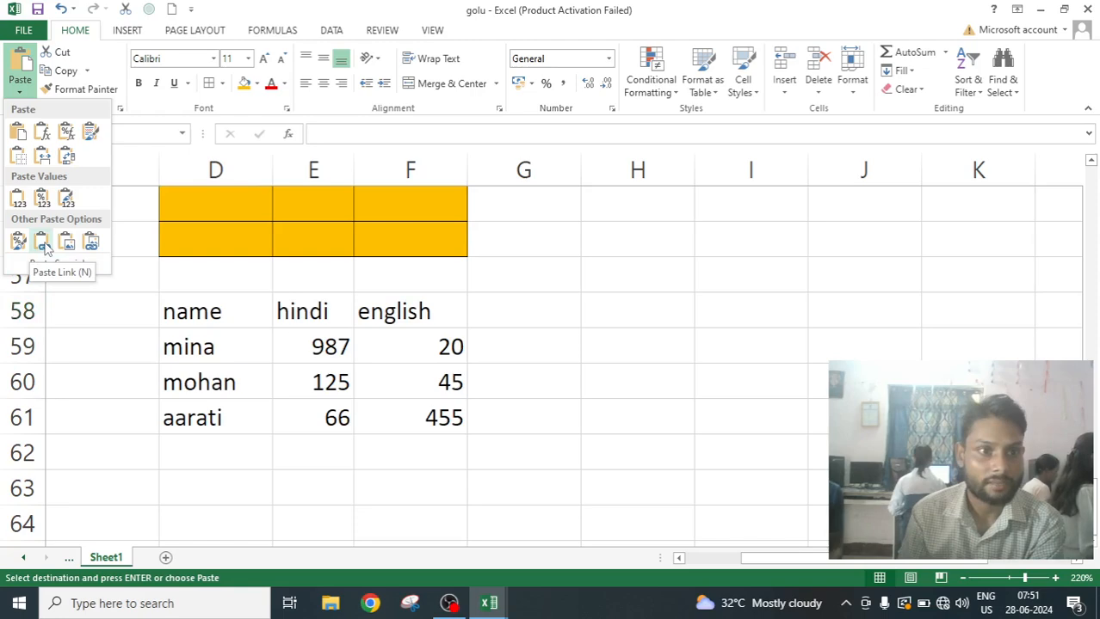
{"action": "left_click", "coordinate": [45, 246]}
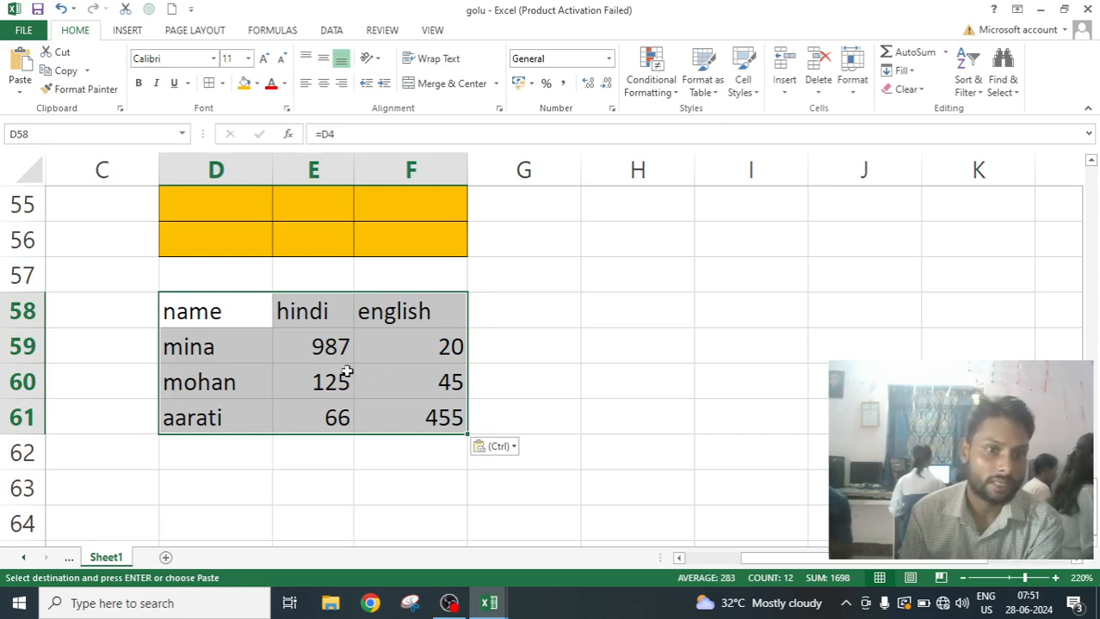
- Compare the original table at D4 with the linked copy at D58, ending the copy mode
{"action": "scroll", "coordinate": [316, 387], "scroll_direction": "up", "scroll_amount": 15}
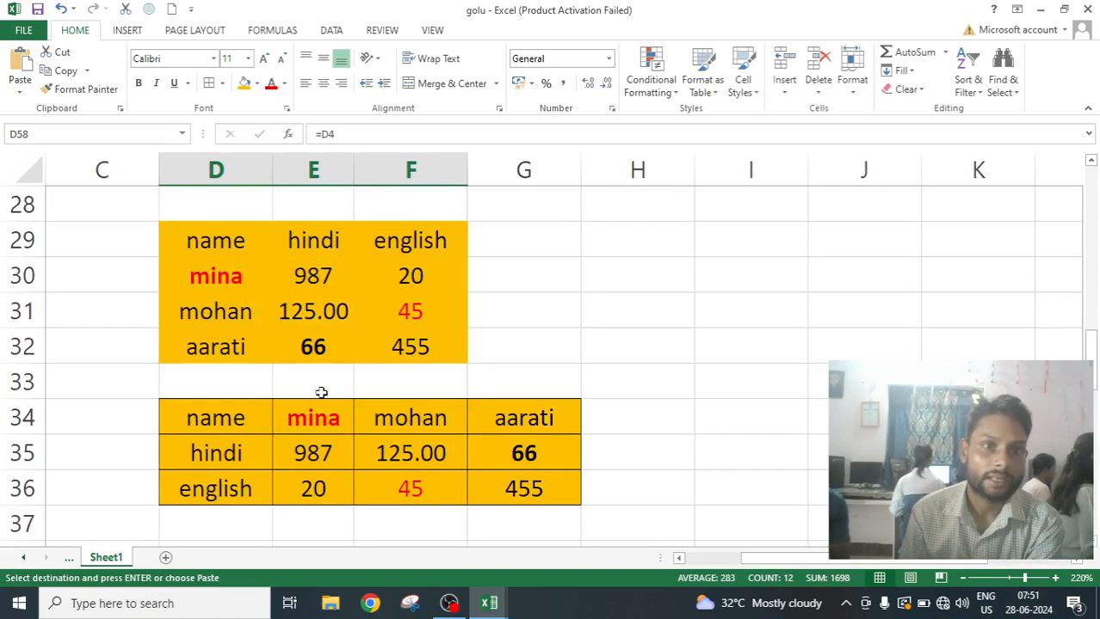
{"action": "scroll", "coordinate": [320, 394], "scroll_direction": "up", "scroll_amount": 3}
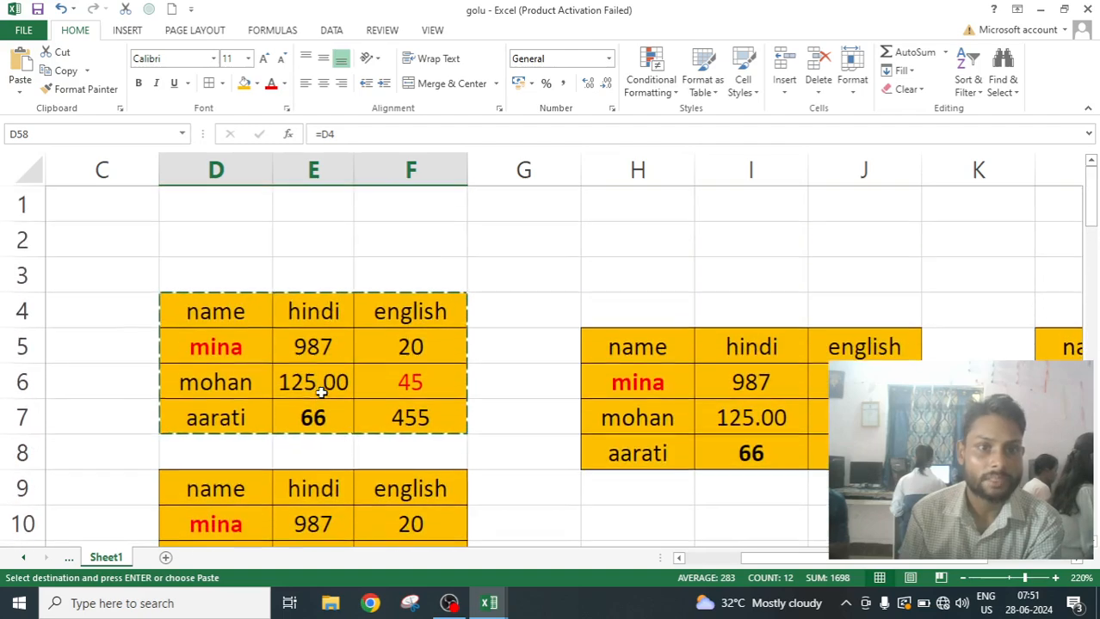
{"action": "scroll", "coordinate": [370, 365], "scroll_direction": "down", "scroll_amount": 3}
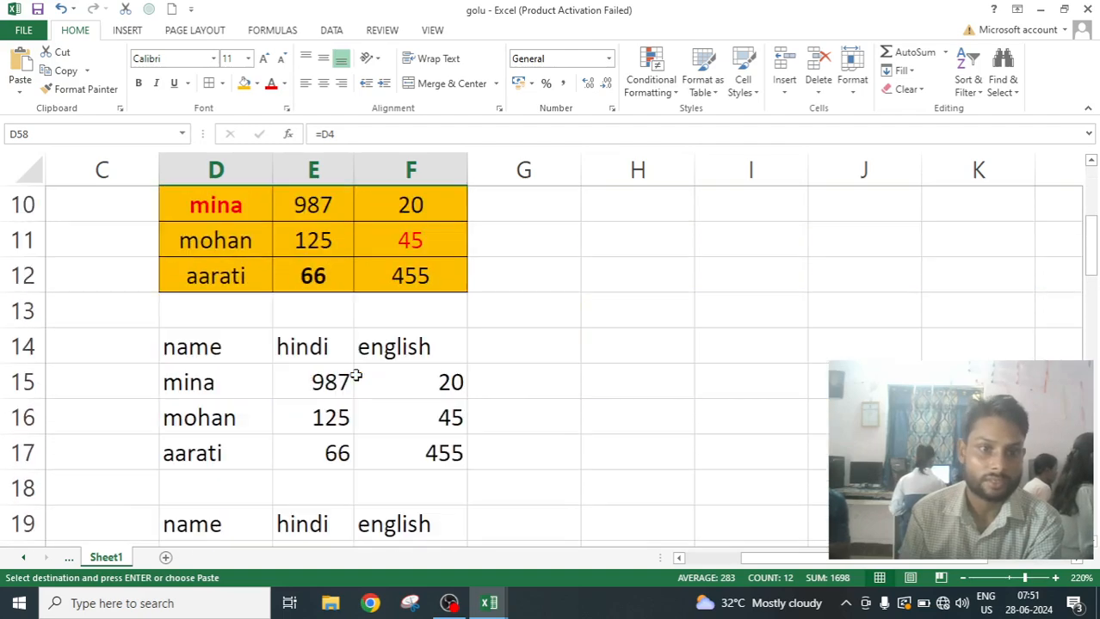
{"action": "scroll", "coordinate": [278, 394], "scroll_direction": "up", "scroll_amount": 3}
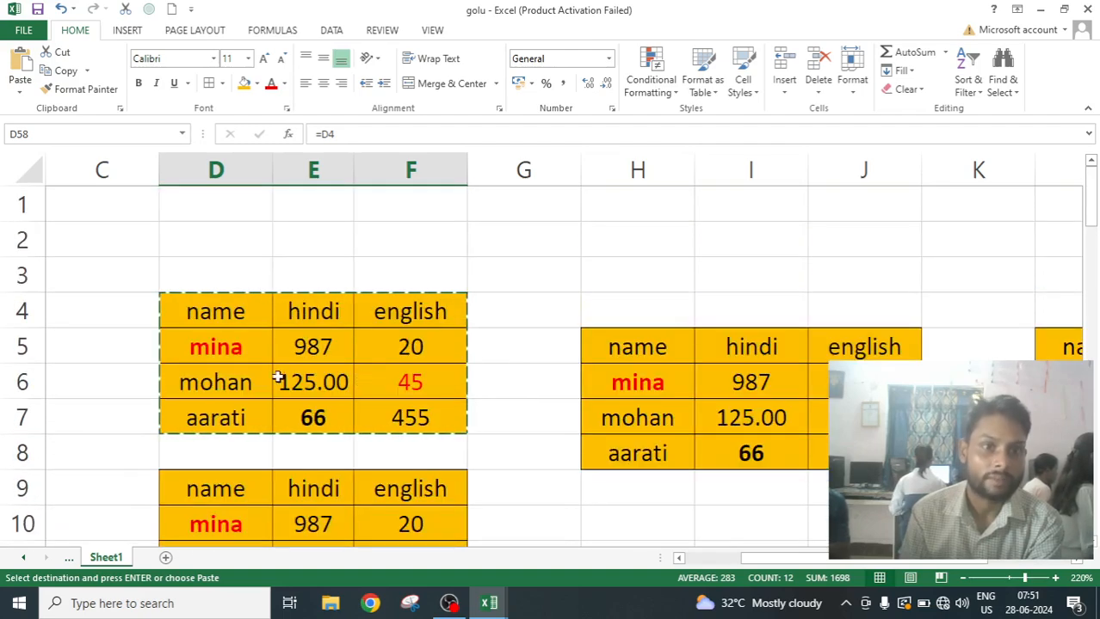
{"action": "left_click", "coordinate": [509, 377]}
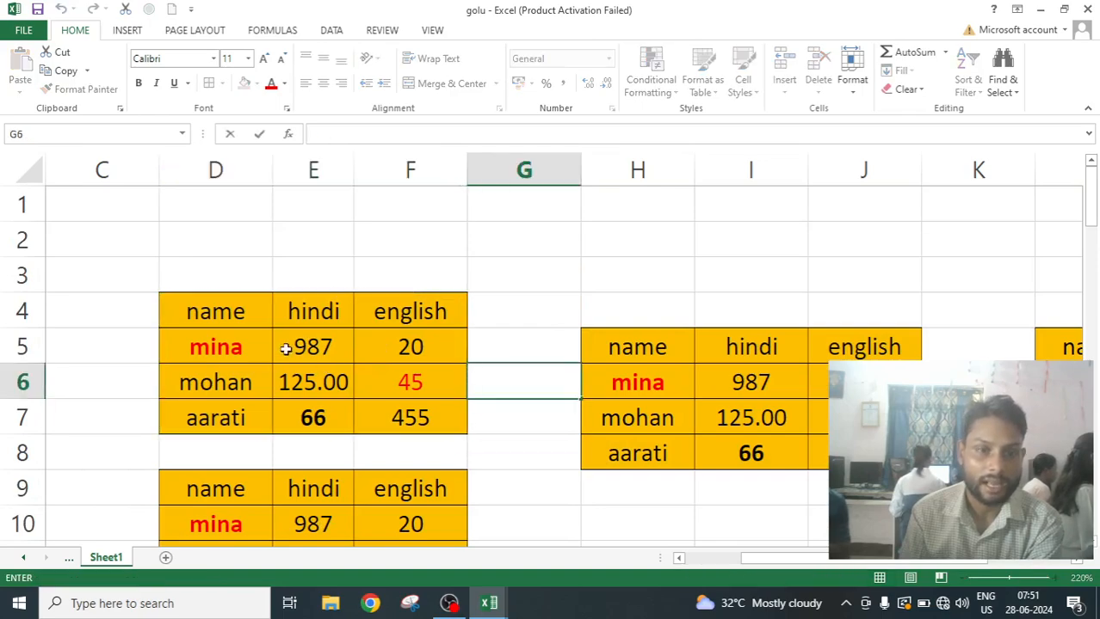
{"action": "scroll", "coordinate": [341, 348], "scroll_direction": "down", "scroll_amount": 20}
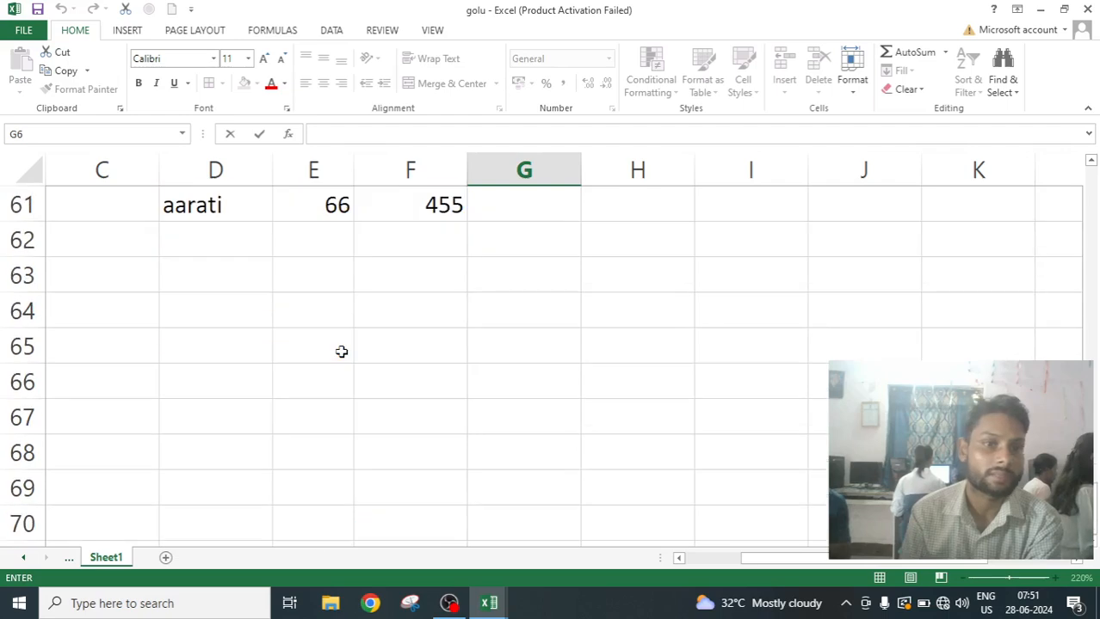
{"action": "scroll", "coordinate": [341, 349], "scroll_direction": "up", "scroll_amount": 3}
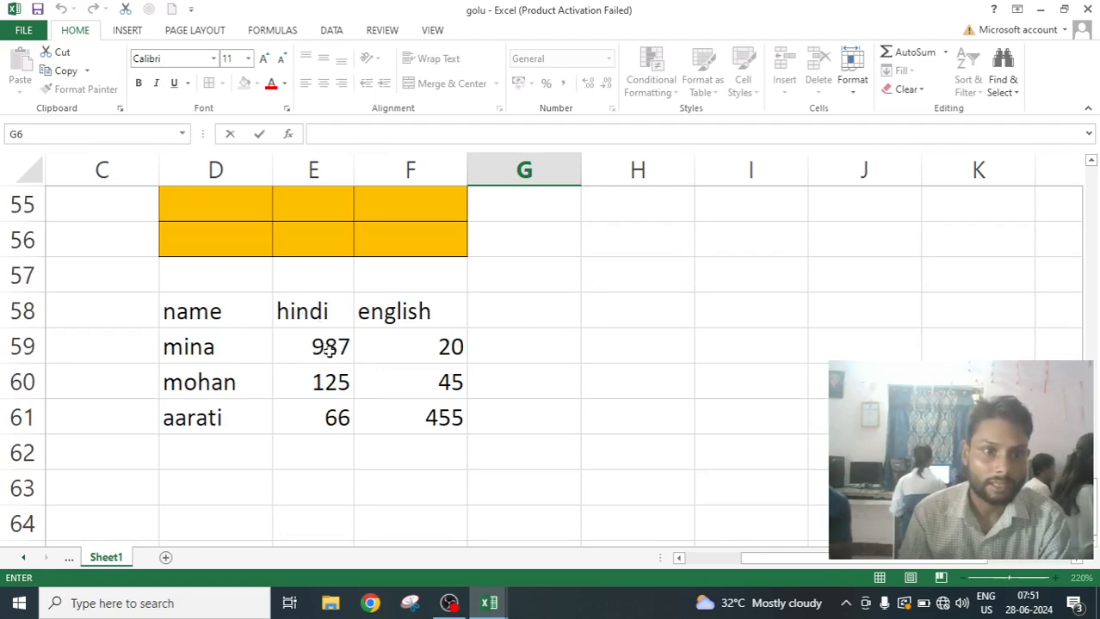
{"action": "scroll", "coordinate": [371, 388], "scroll_direction": "up", "scroll_amount": 18}
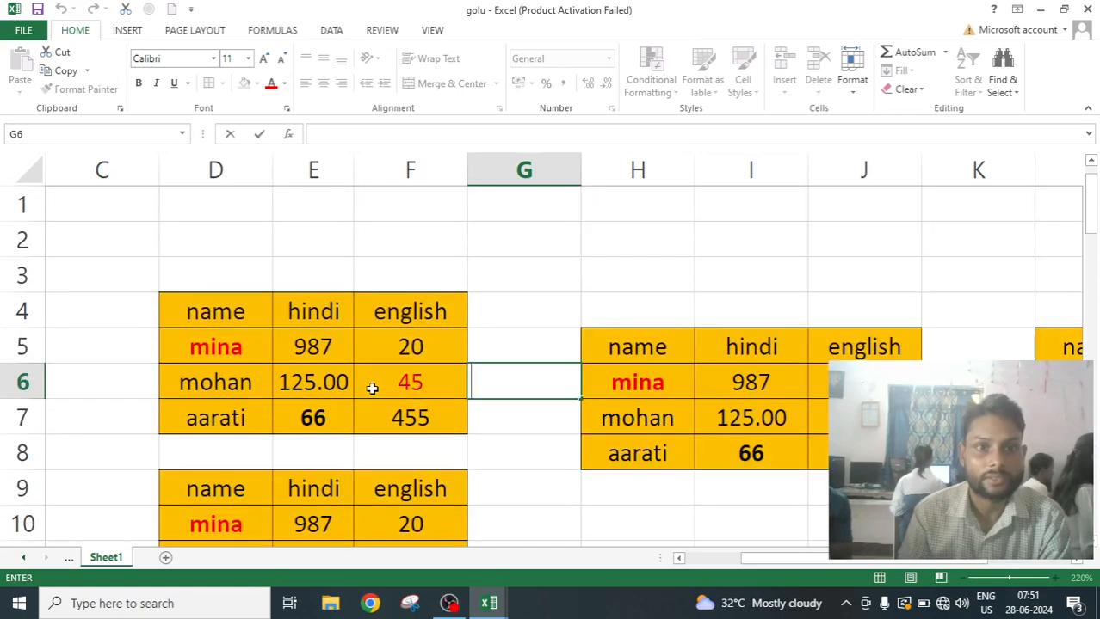
- Set mina's hindi mark in E5 of the original table to 40
{"action": "left_click", "coordinate": [316, 351]}
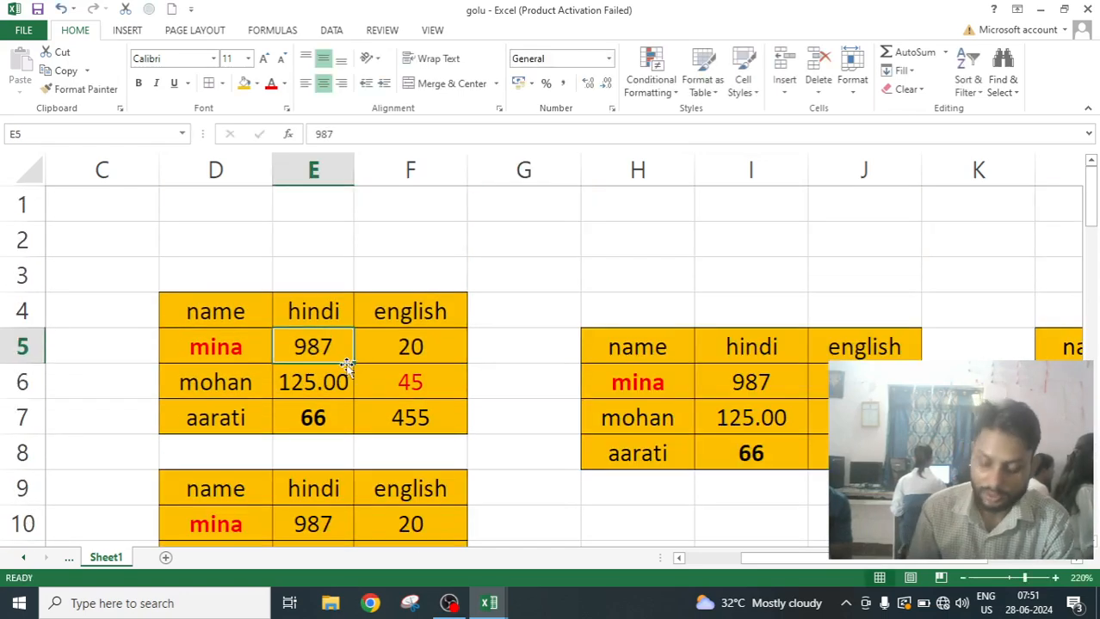
{"action": "type", "text": "40"}
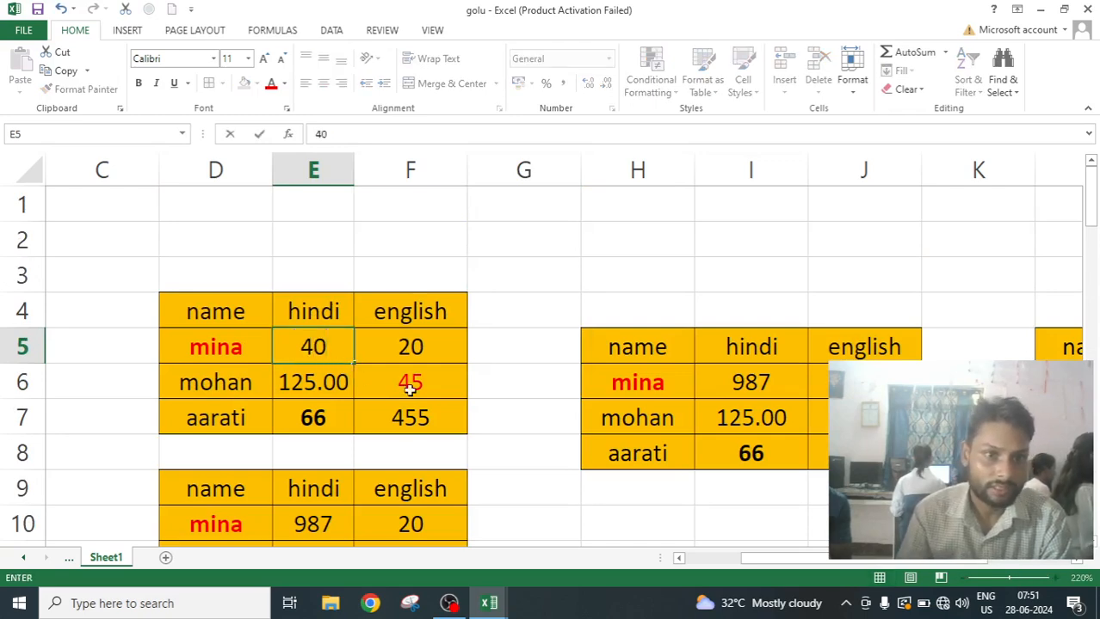
{"action": "left_click", "coordinate": [521, 386]}
- Compare mina's hindi mark in all the pasted copies down to the linked table at D58
{"action": "scroll", "coordinate": [313, 368], "scroll_direction": "down", "scroll_amount": 2}
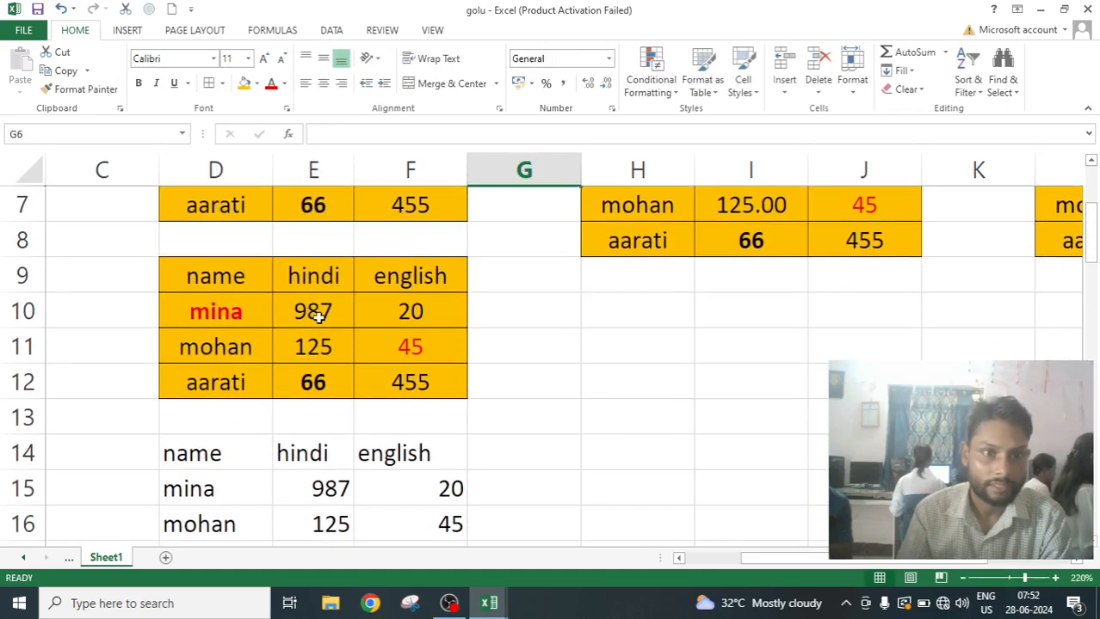
{"action": "scroll", "coordinate": [319, 316], "scroll_direction": "down", "scroll_amount": 2}
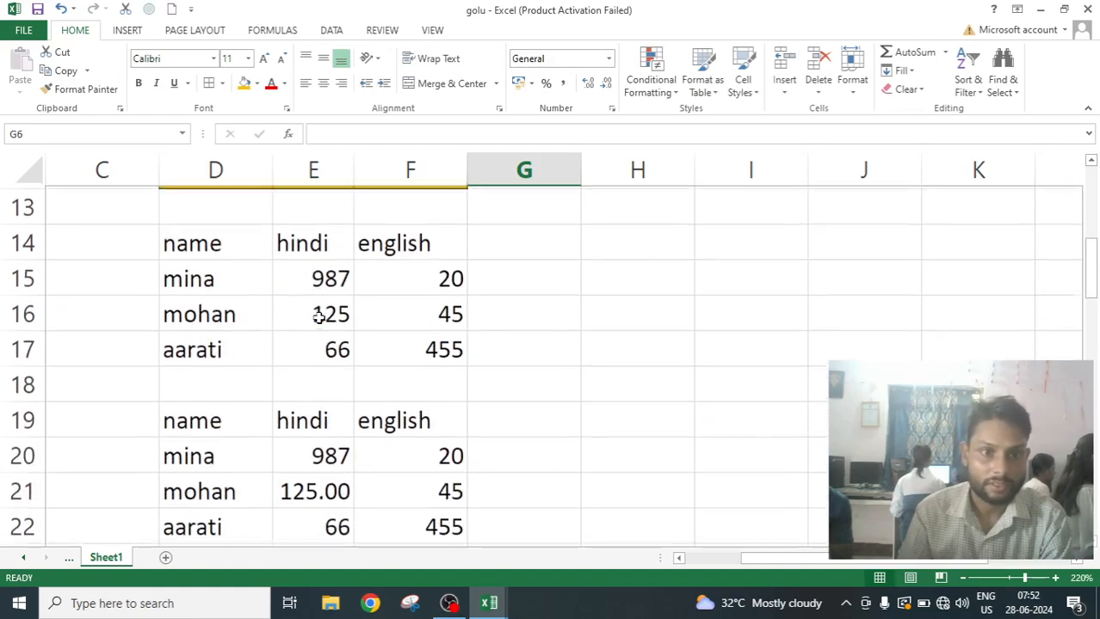
{"action": "scroll", "coordinate": [330, 372], "scroll_direction": "down", "scroll_amount": 4}
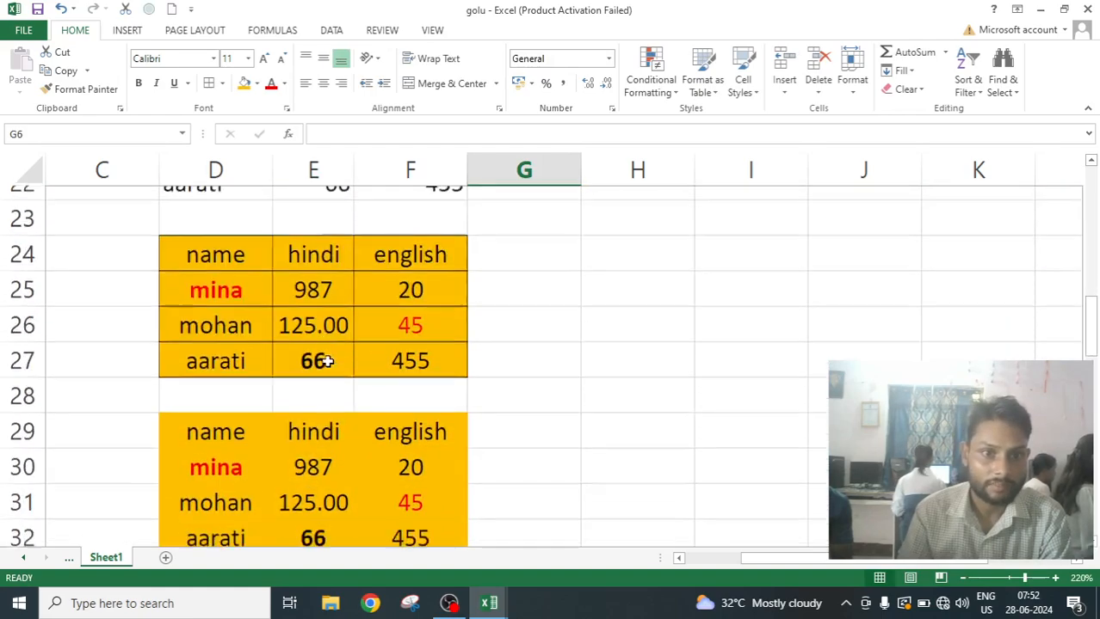
{"action": "scroll", "coordinate": [321, 376], "scroll_direction": "down", "scroll_amount": 2}
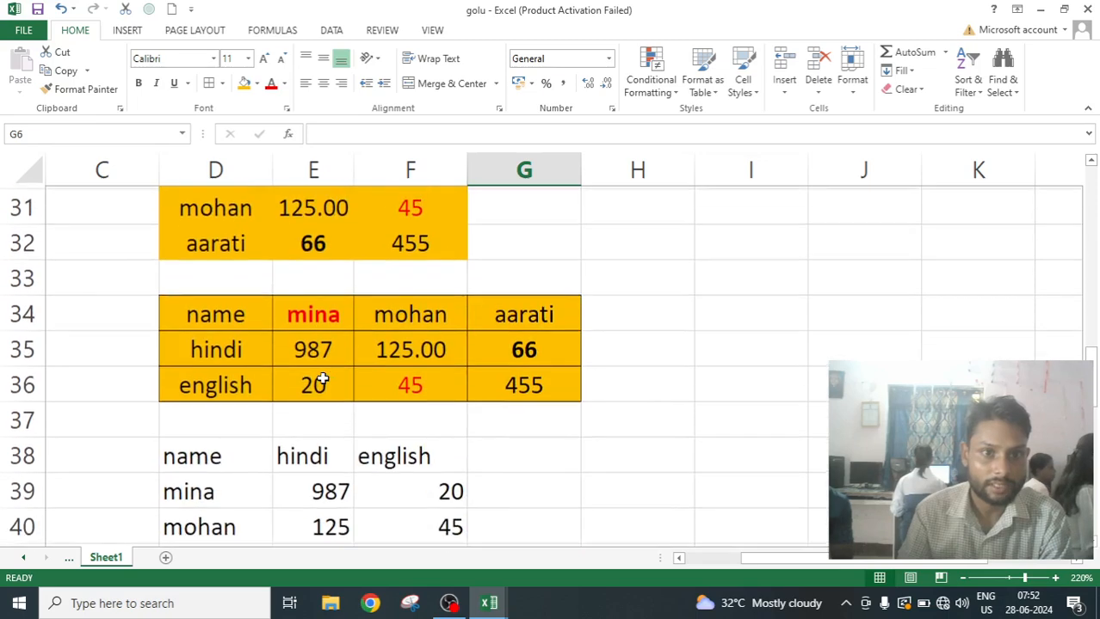
{"action": "scroll", "coordinate": [322, 357], "scroll_direction": "down", "scroll_amount": 2}
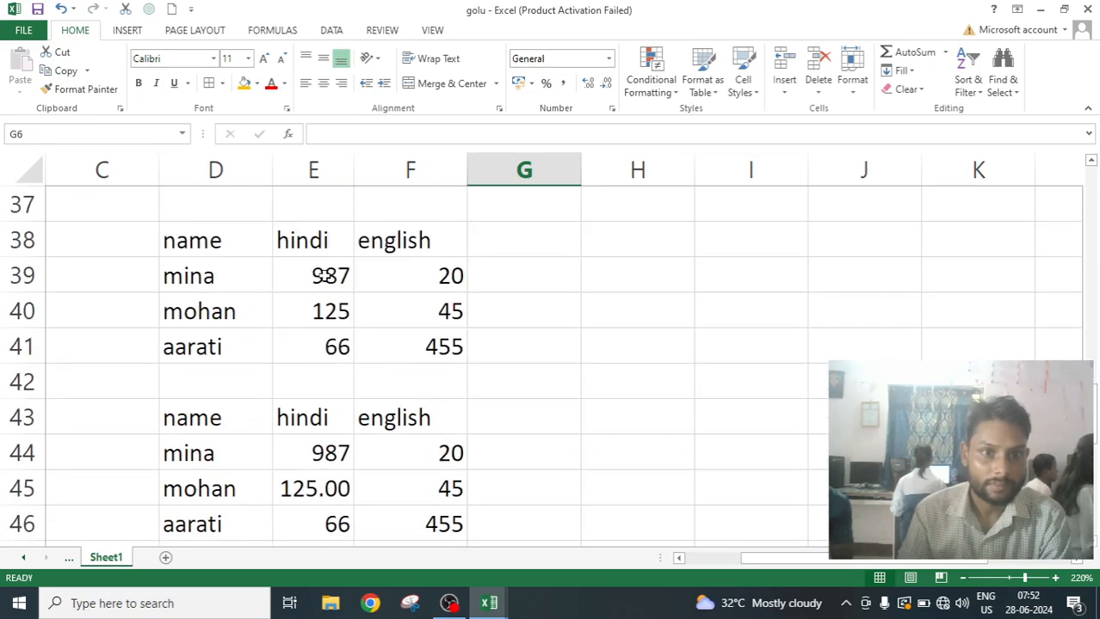
{"action": "scroll", "coordinate": [322, 275], "scroll_direction": "down", "scroll_amount": 2}
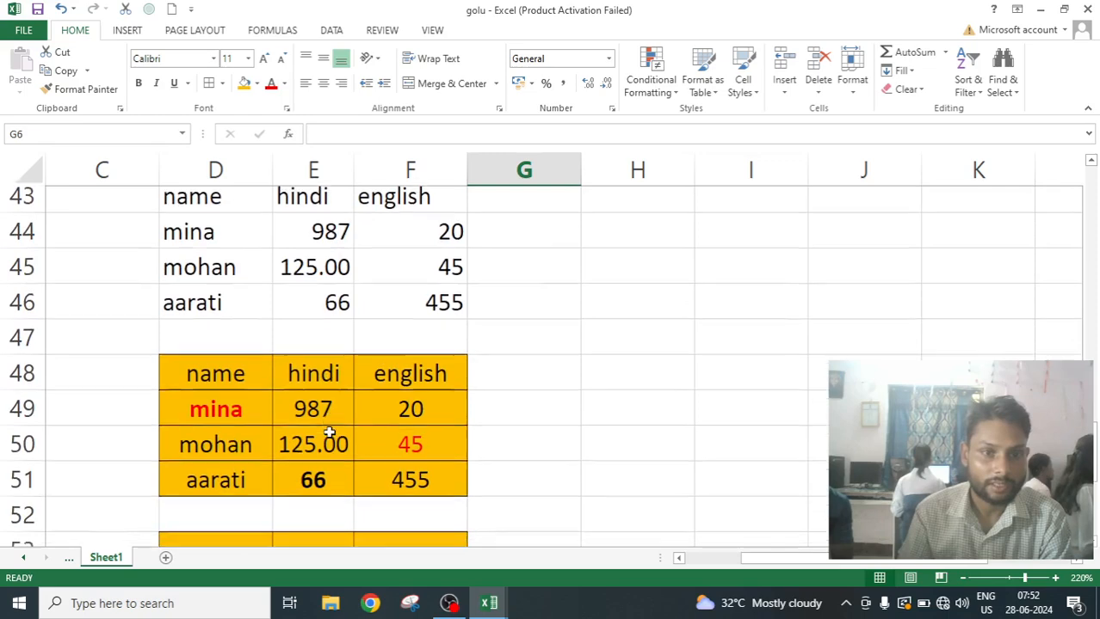
{"action": "scroll", "coordinate": [327, 385], "scroll_direction": "down", "scroll_amount": 2}
{"action": "scroll", "coordinate": [321, 351], "scroll_direction": "down", "scroll_amount": 2}
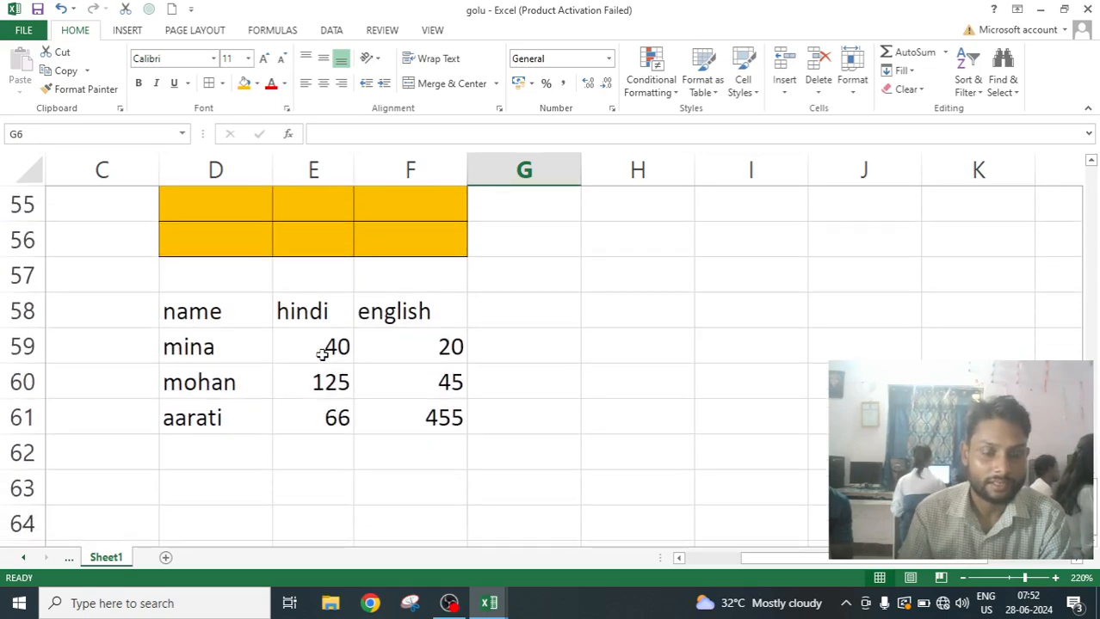
{"action": "scroll", "coordinate": [322, 353], "scroll_direction": "down", "scroll_amount": 1}
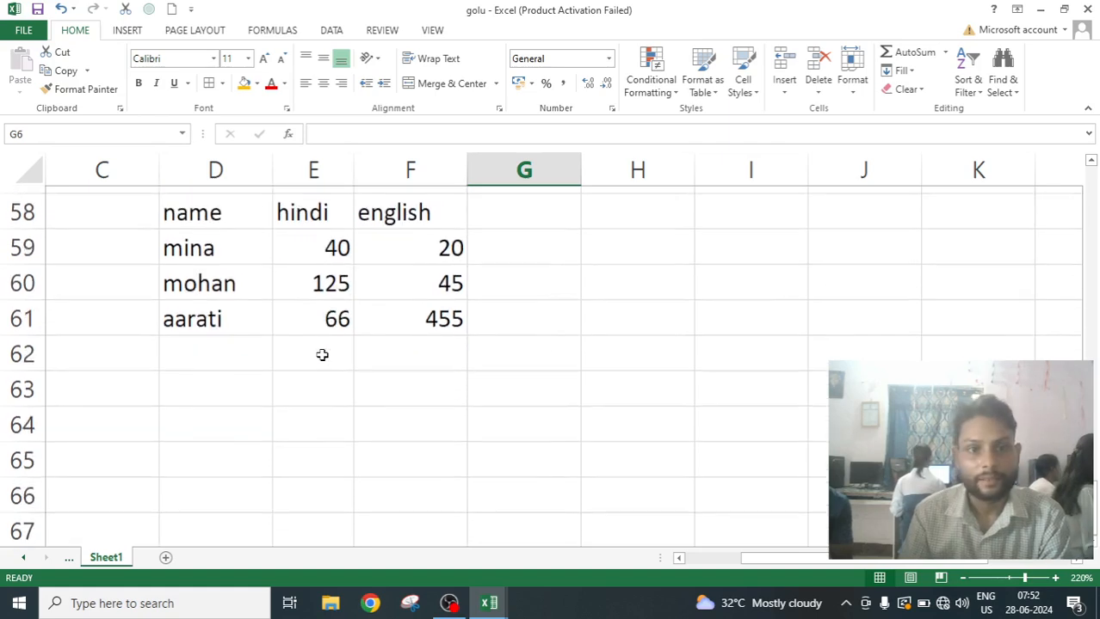
{"action": "scroll", "coordinate": [322, 352], "scroll_direction": "up", "scroll_amount": 1}
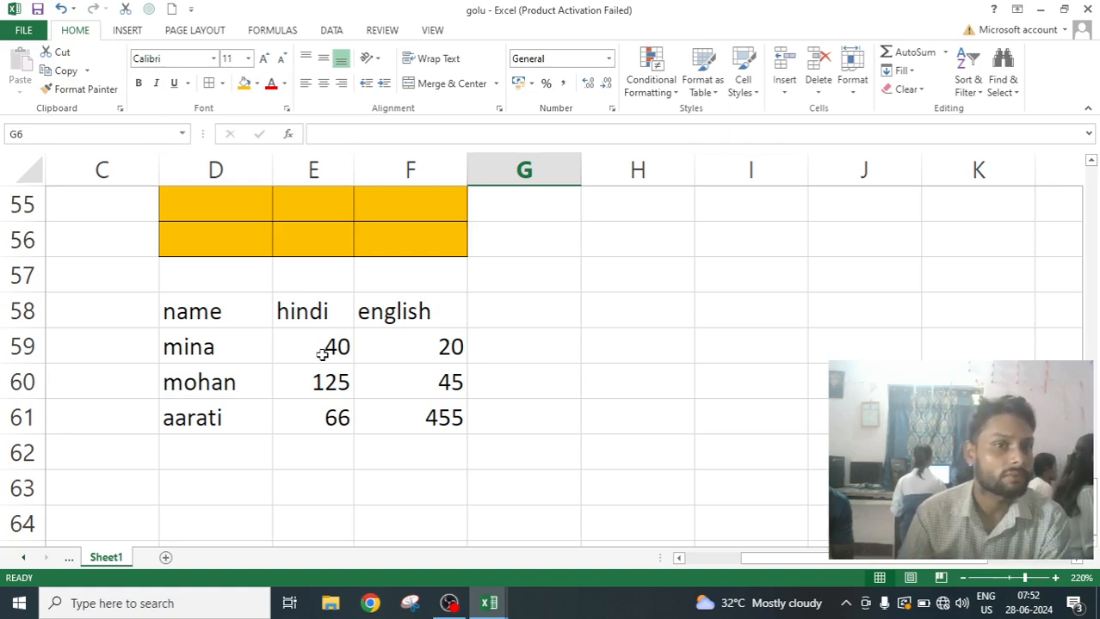
{"action": "scroll", "coordinate": [321, 353], "scroll_direction": "down", "scroll_amount": 1}
{"action": "scroll", "coordinate": [322, 339], "scroll_direction": "up", "scroll_amount": 1}
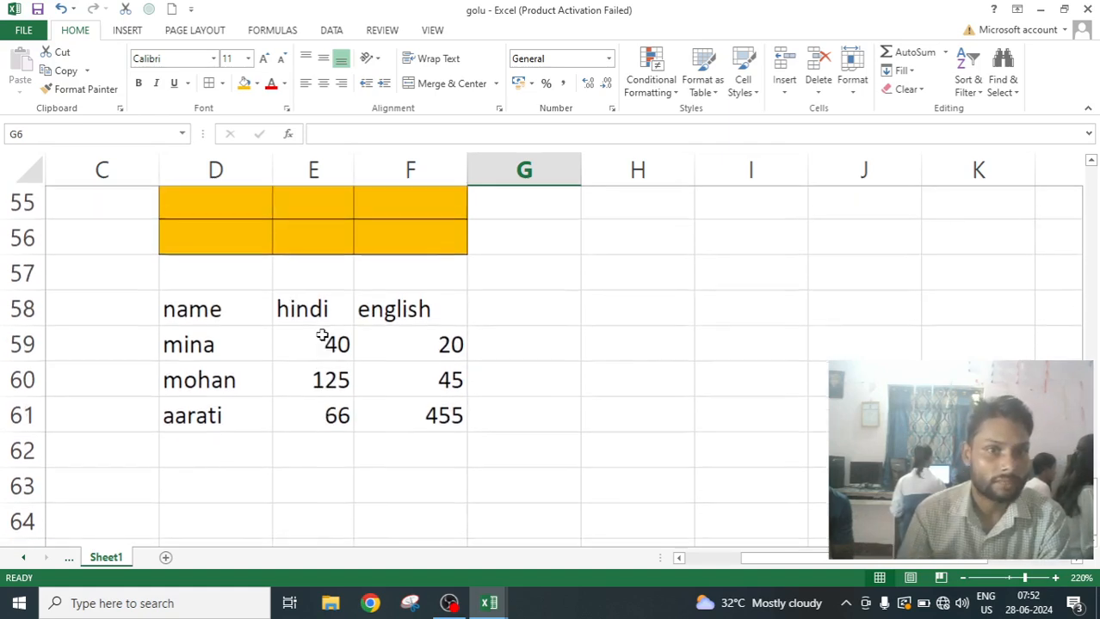
- Set aarati's hindi mark in E7 of the original table to 100000
{"action": "scroll", "coordinate": [336, 361], "scroll_direction": "up", "scroll_amount": 18}
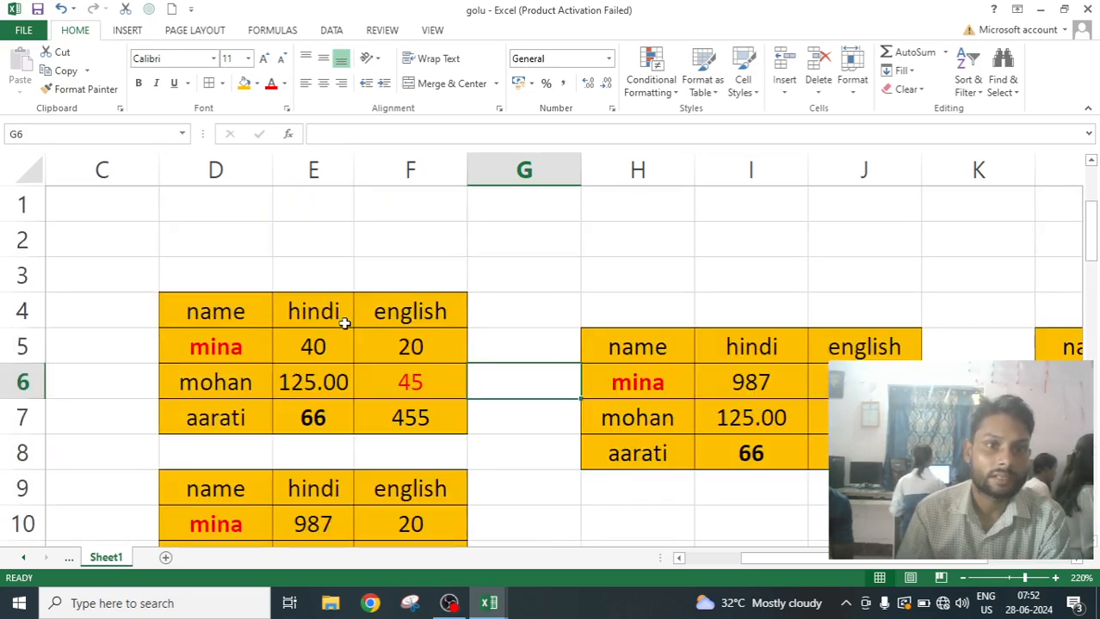
{"action": "left_click", "coordinate": [399, 345]}
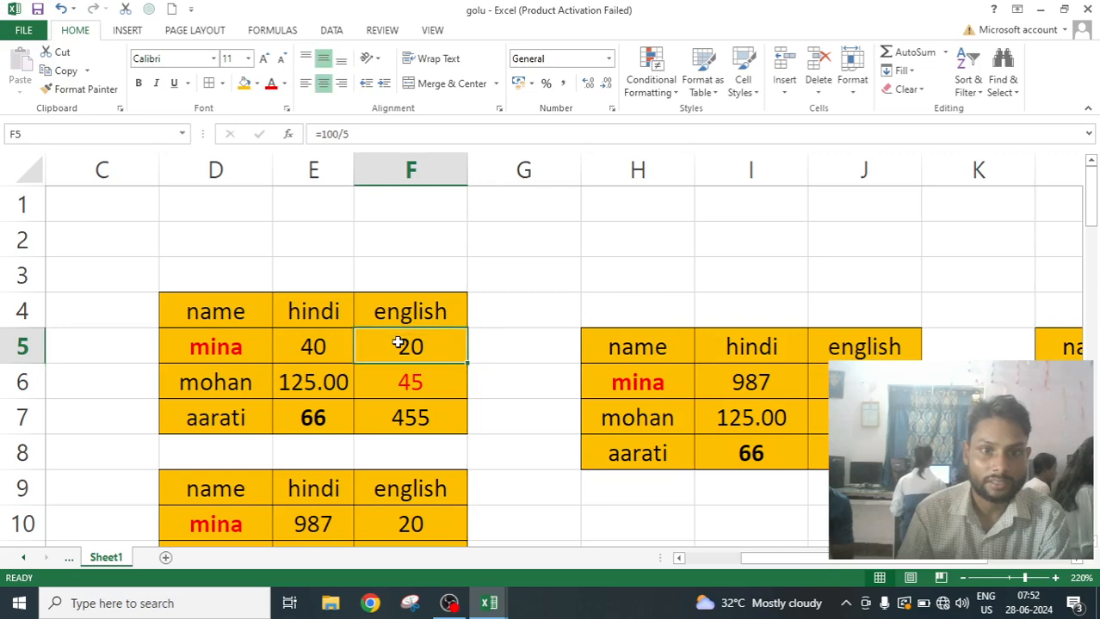
{"action": "left_click", "coordinate": [312, 427]}
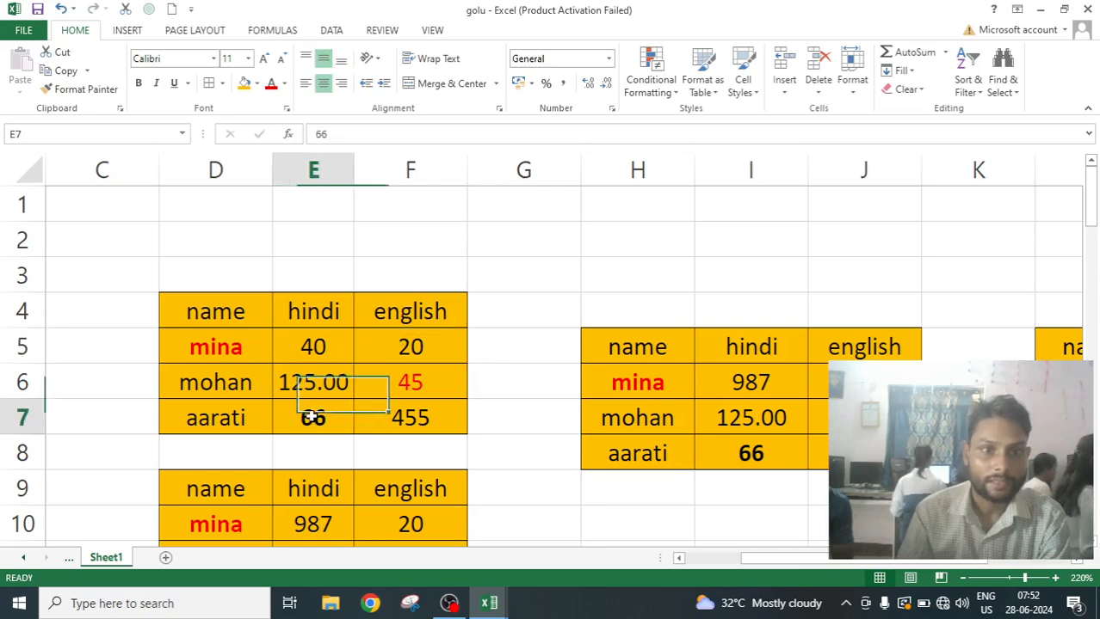
{"action": "type", "text": "100000"}
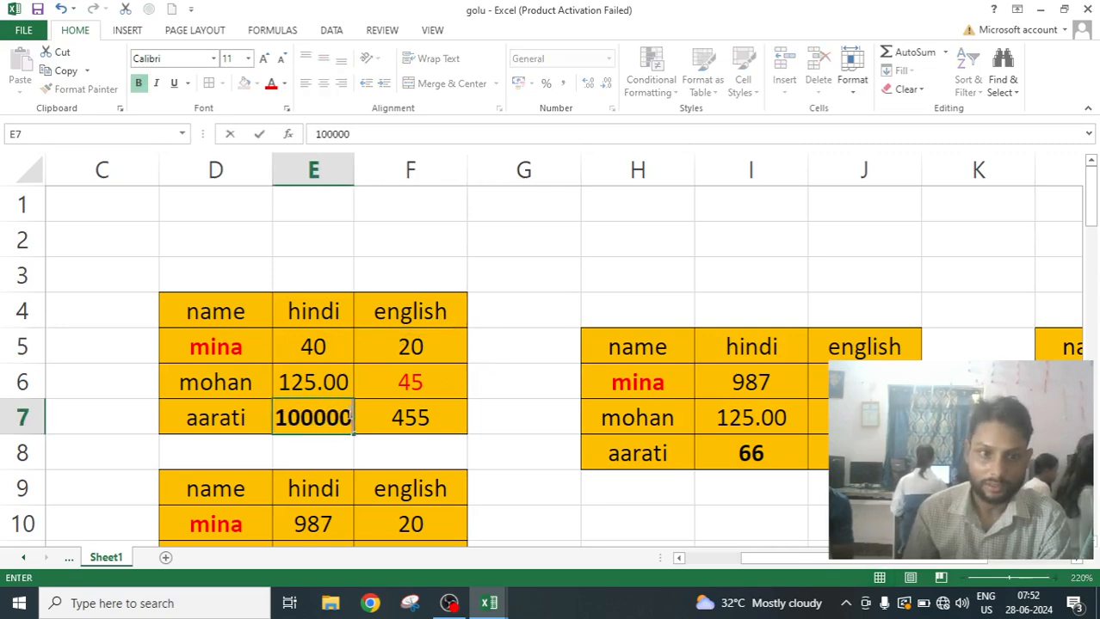
{"action": "scroll", "coordinate": [349, 417], "scroll_direction": "down", "scroll_amount": 20}
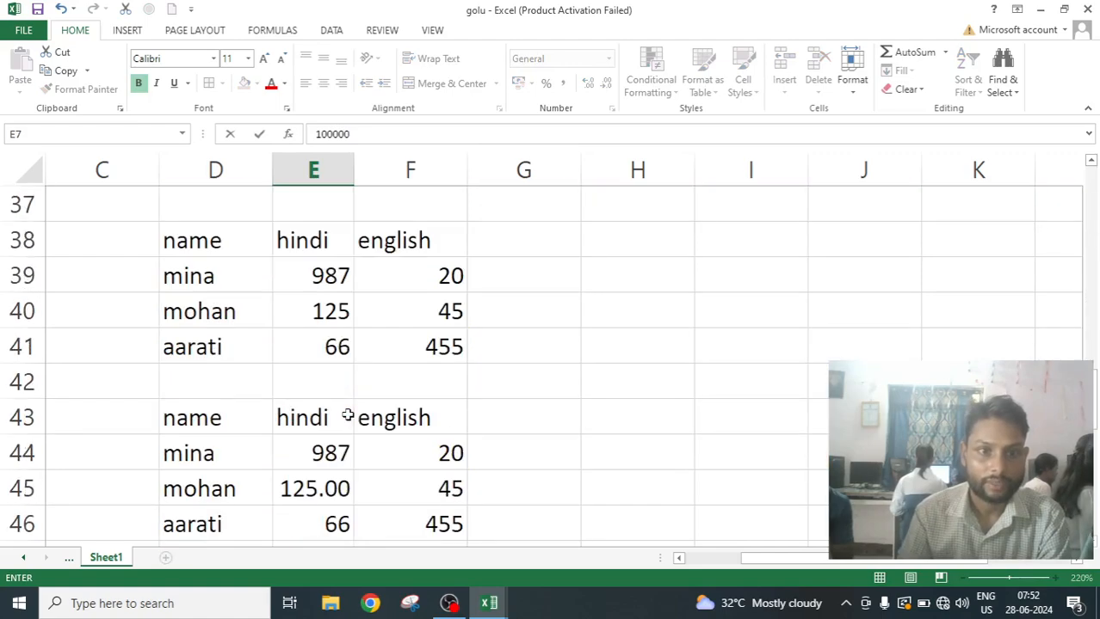
{"action": "scroll", "coordinate": [348, 415], "scroll_direction": "up", "scroll_amount": 2}
{"action": "scroll", "coordinate": [348, 415], "scroll_direction": "down", "scroll_amount": 1}
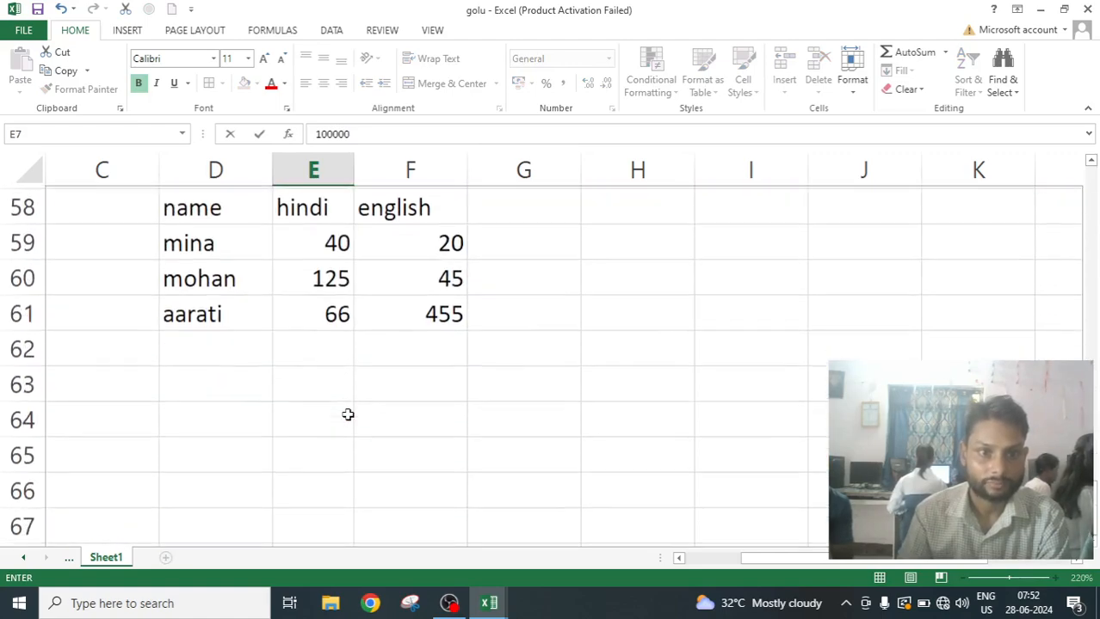
{"action": "scroll", "coordinate": [351, 418], "scroll_direction": "up", "scroll_amount": 12}
{"action": "scroll", "coordinate": [355, 419], "scroll_direction": "up", "scroll_amount": 7}
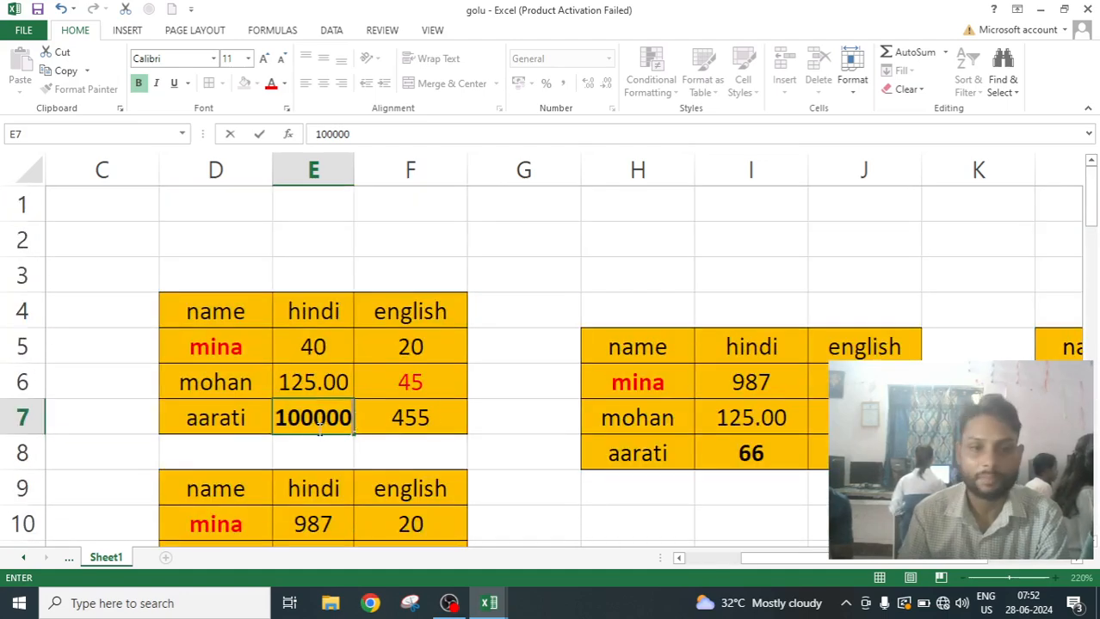
{"action": "left_click", "coordinate": [493, 419]}
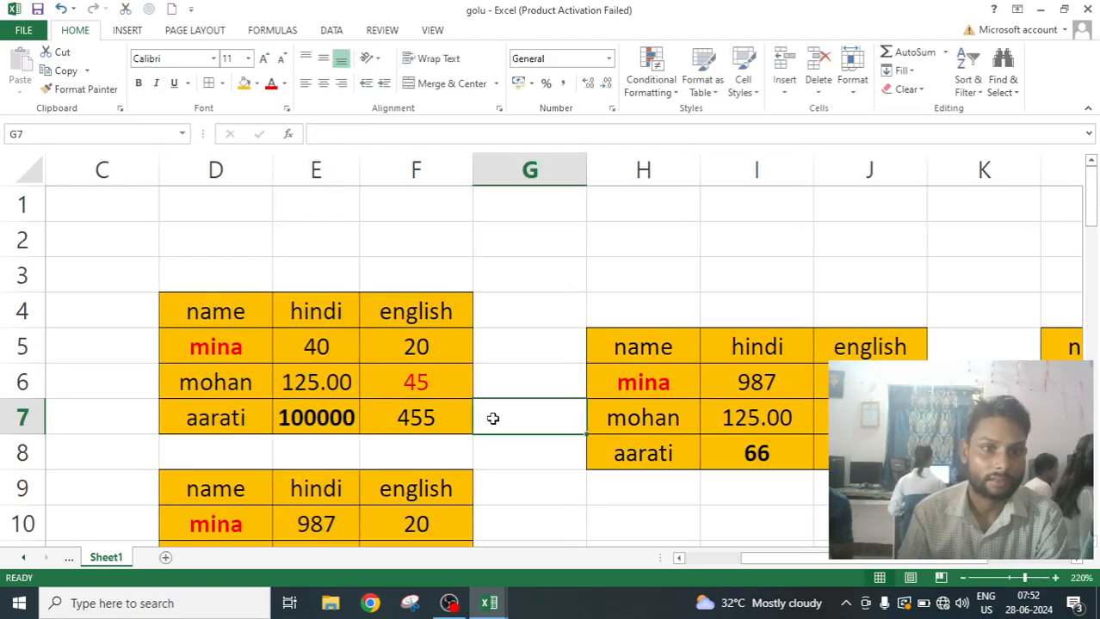
- Check aarati's hindi mark in the linked table at D58, and overwrite mohan's linked hindi mark in E60 with 1000554
{"action": "scroll", "coordinate": [373, 436], "scroll_direction": "down", "scroll_amount": 20}
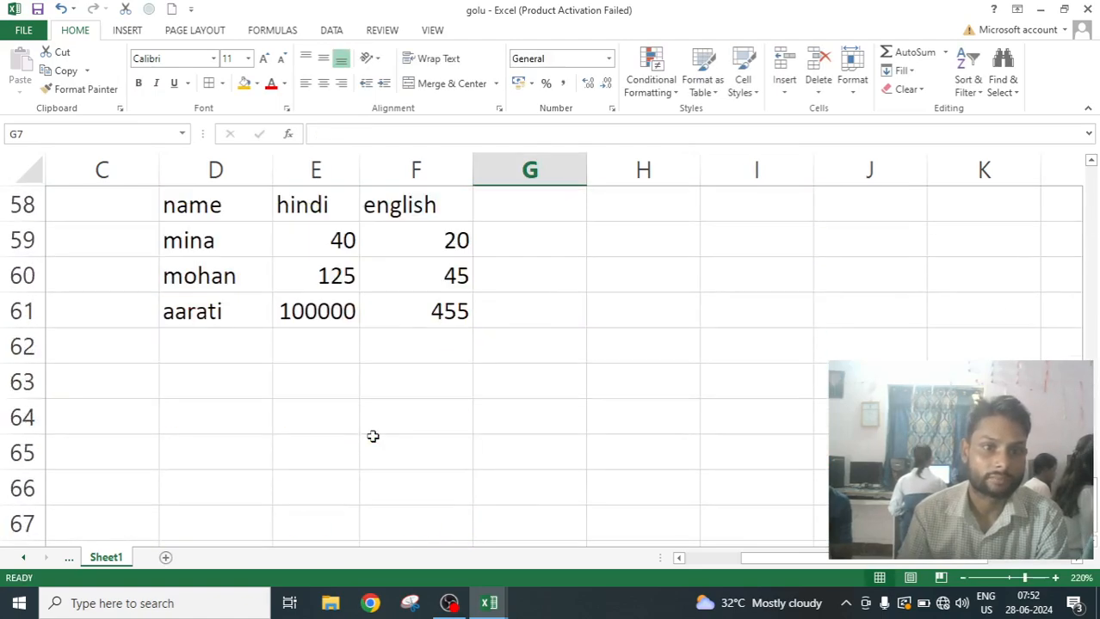
{"action": "scroll", "coordinate": [373, 436], "scroll_direction": "up", "scroll_amount": 5}
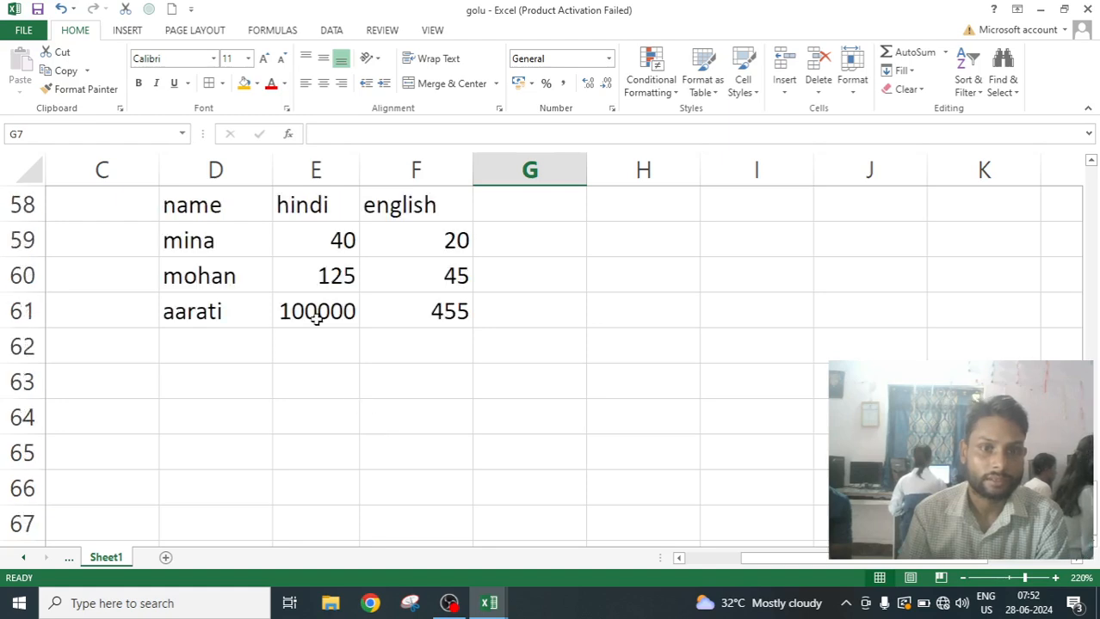
{"action": "scroll", "coordinate": [317, 317], "scroll_direction": "up", "scroll_amount": 2}
{"action": "scroll", "coordinate": [316, 316], "scroll_direction": "down", "scroll_amount": 1}
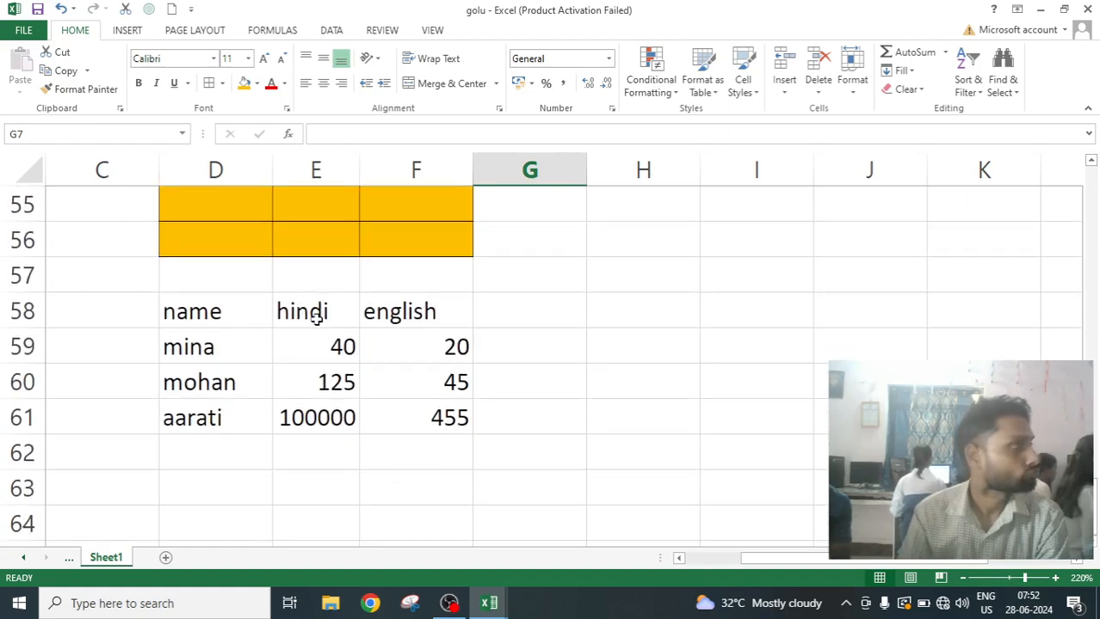
{"action": "left_click", "coordinate": [333, 386]}
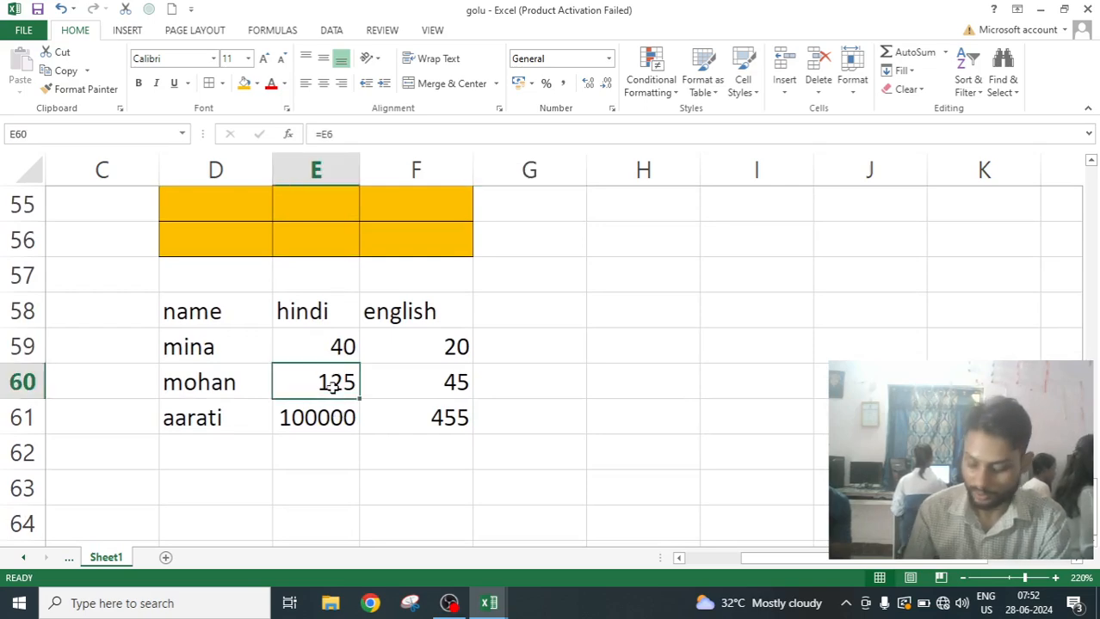
{"action": "type", "text": "1000"}
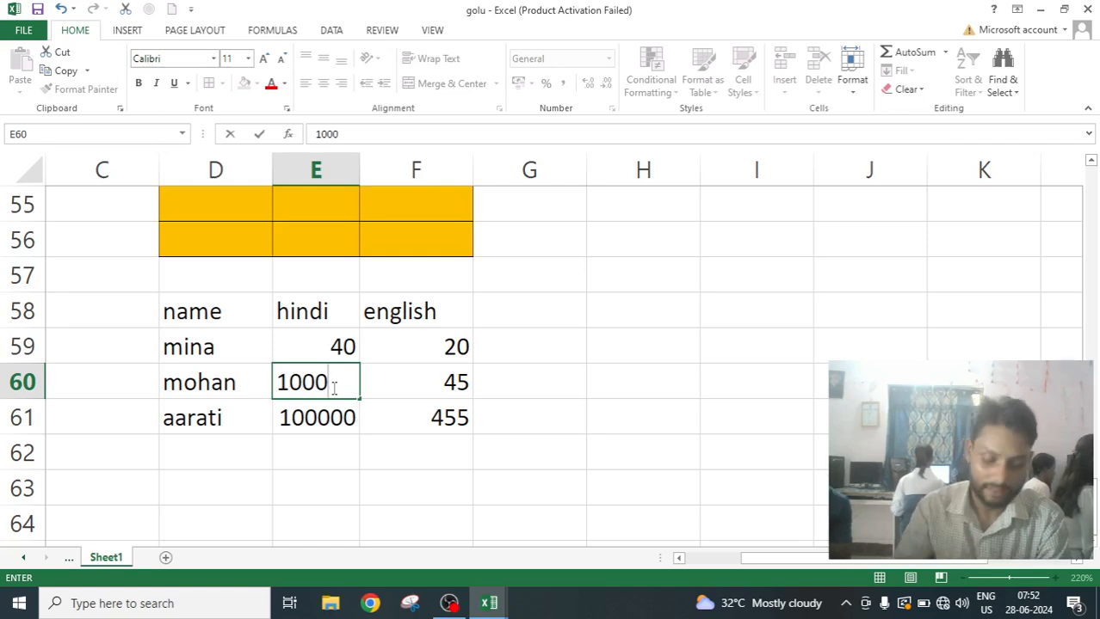
{"action": "type", "text": "55"}
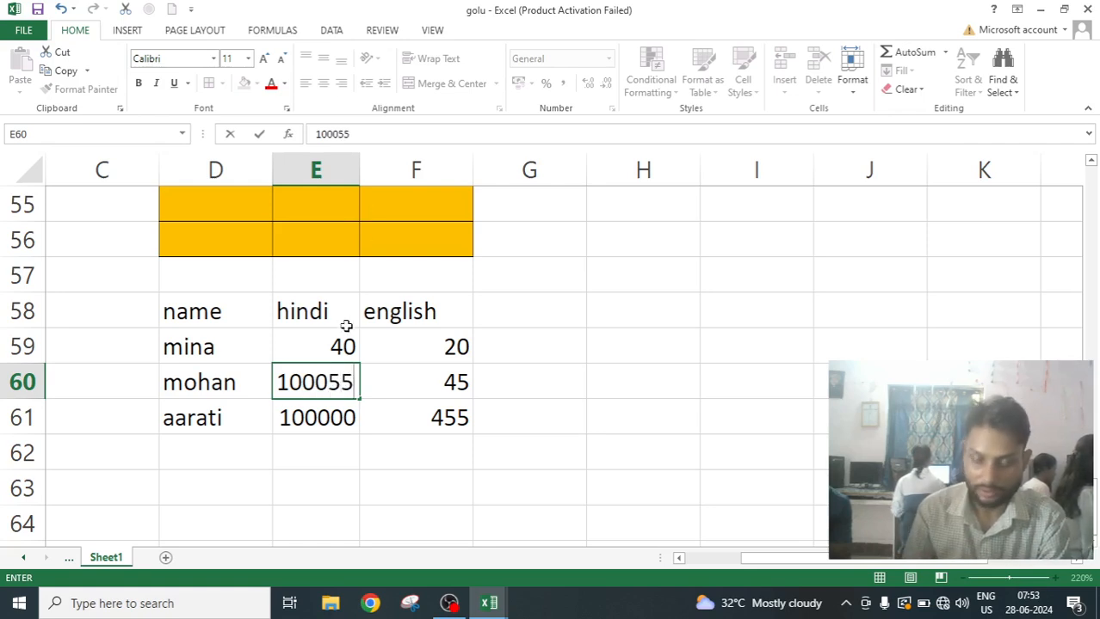
{"action": "type", "text": "4"}
{"action": "left_click_drag", "start_coordinate": [372, 498], "coordinate": [358, 498]}
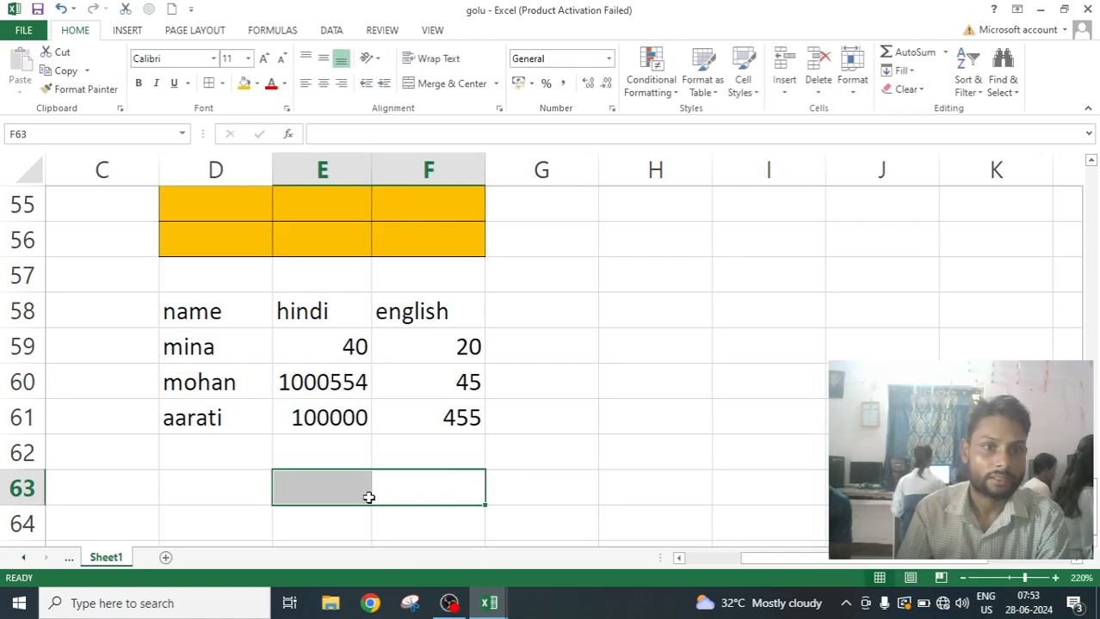
- Check mohan's hindi mark in the original table against the linked copy, and copy the original table D4:F7
{"action": "scroll", "coordinate": [368, 497], "scroll_direction": "up", "scroll_amount": 18}
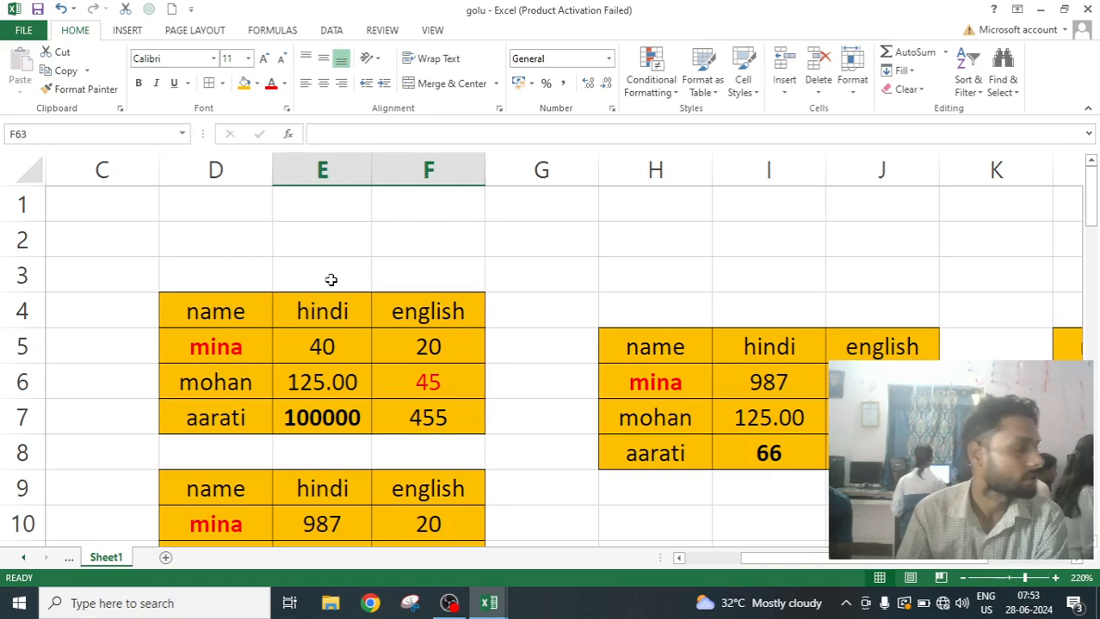
{"action": "scroll", "coordinate": [331, 279], "scroll_direction": "down", "scroll_amount": 20}
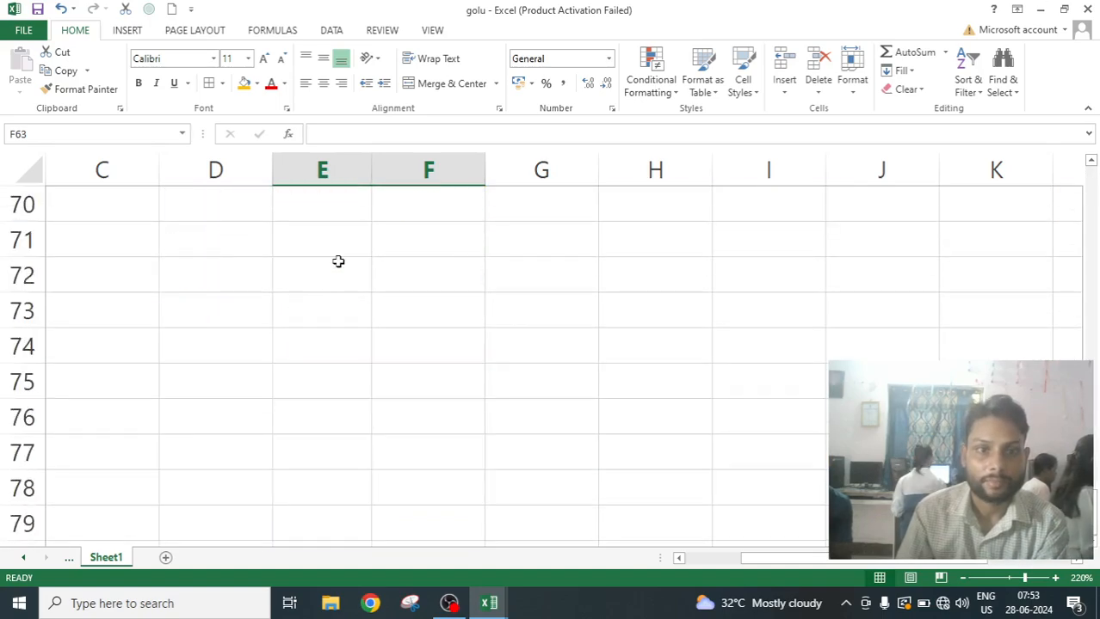
{"action": "scroll", "coordinate": [338, 262], "scroll_direction": "up", "scroll_amount": 4}
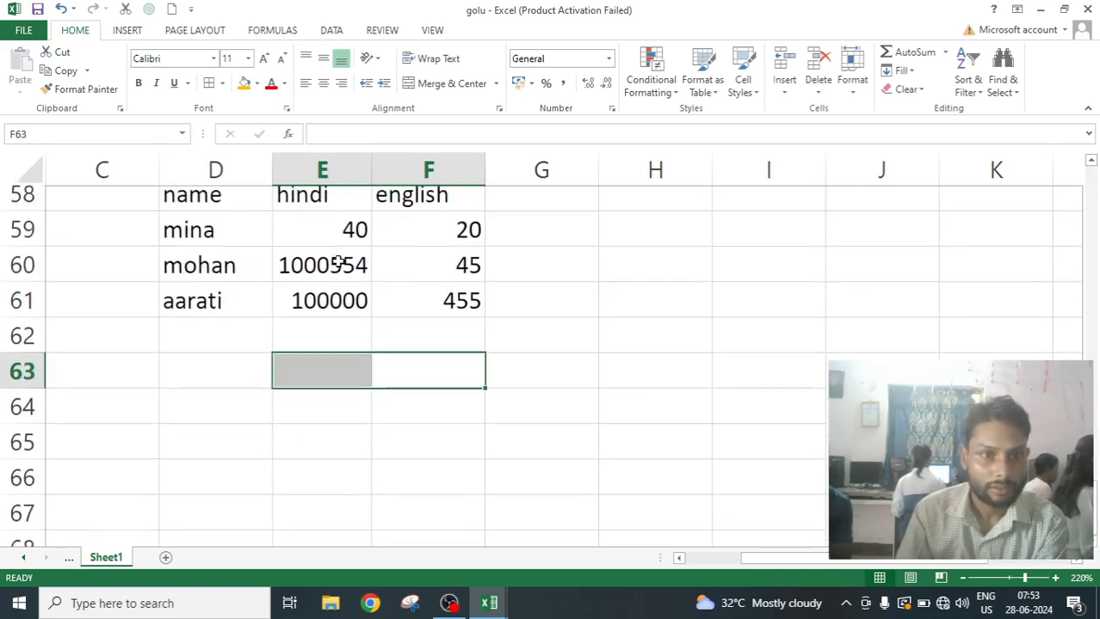
{"action": "scroll", "coordinate": [338, 264], "scroll_direction": "down", "scroll_amount": 1}
{"action": "left_click", "coordinate": [221, 286]}
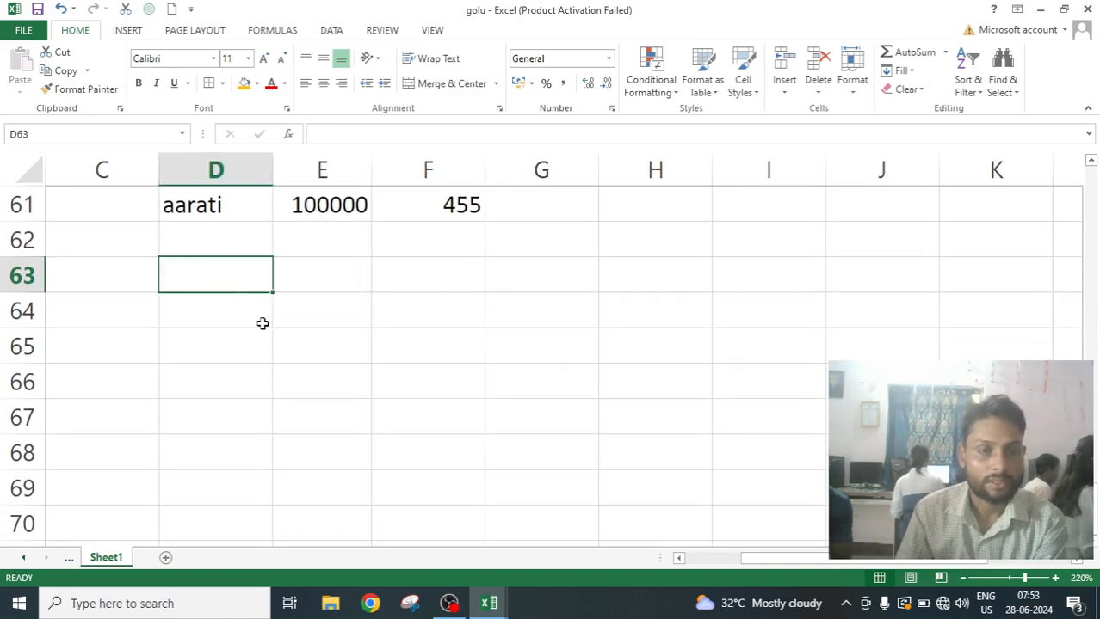
{"action": "scroll", "coordinate": [262, 323], "scroll_direction": "up", "scroll_amount": 20}
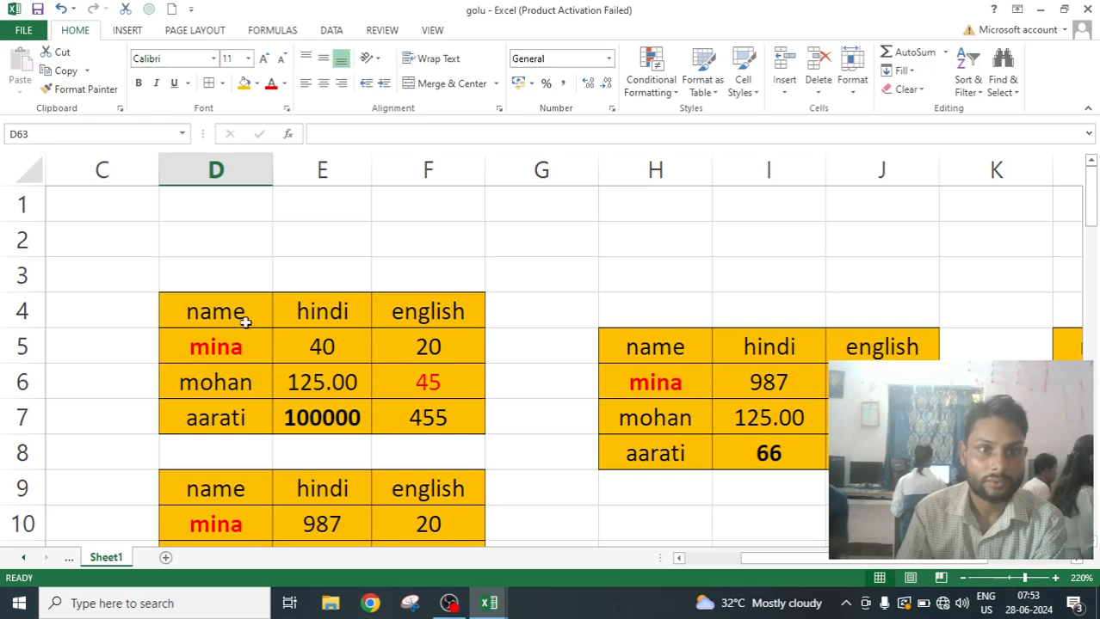
{"action": "left_click_drag", "start_coordinate": [245, 321], "coordinate": [407, 418]}
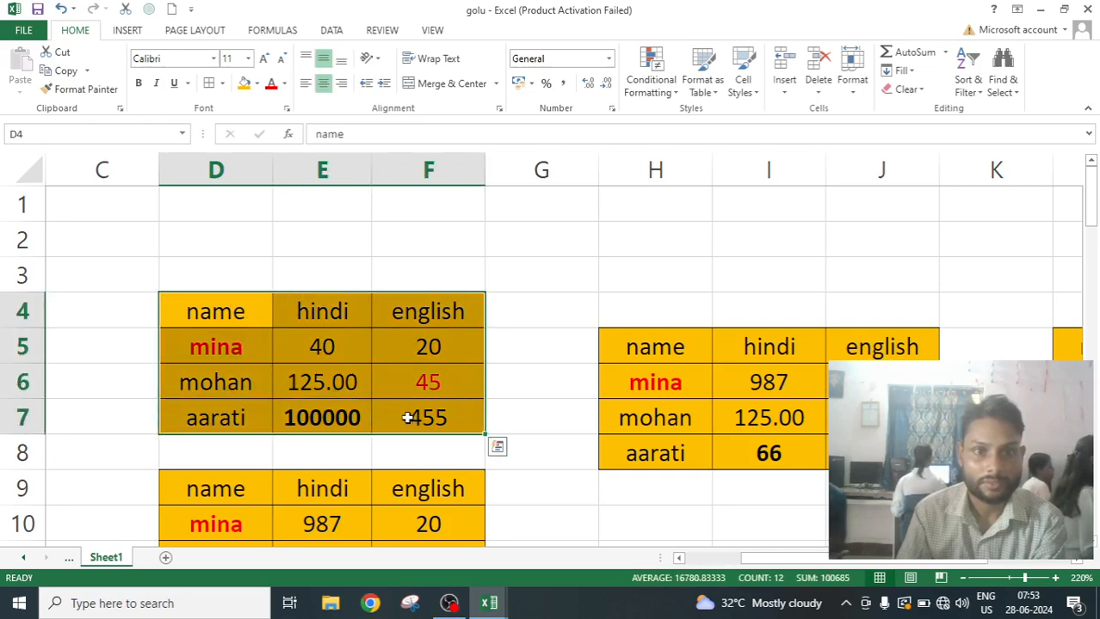
{"action": "left_click", "coordinate": [62, 74]}
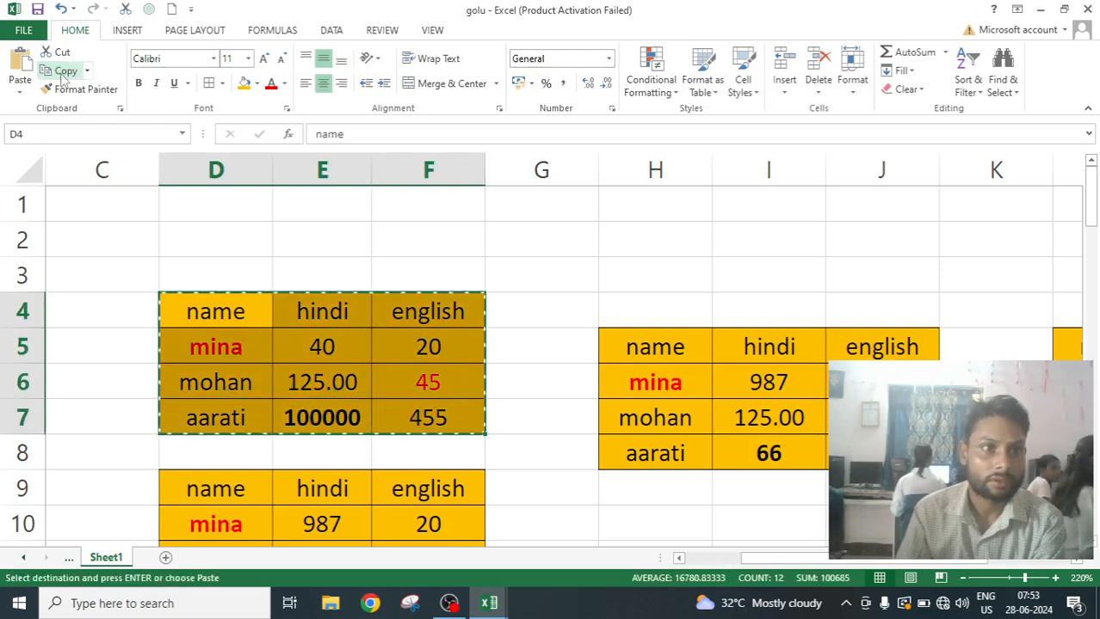
- Paste the copied table at D63 as a picture
{"action": "scroll", "coordinate": [670, 438], "scroll_direction": "down", "scroll_amount": 15}
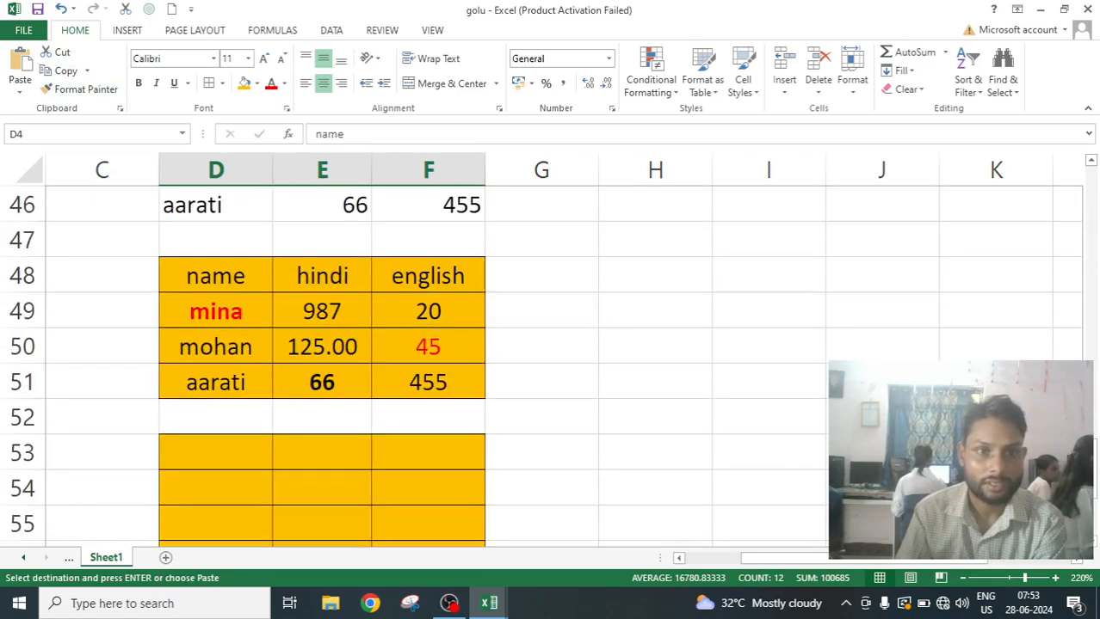
{"action": "scroll", "coordinate": [226, 398], "scroll_direction": "down", "scroll_amount": 4}
{"action": "left_click", "coordinate": [226, 392]}
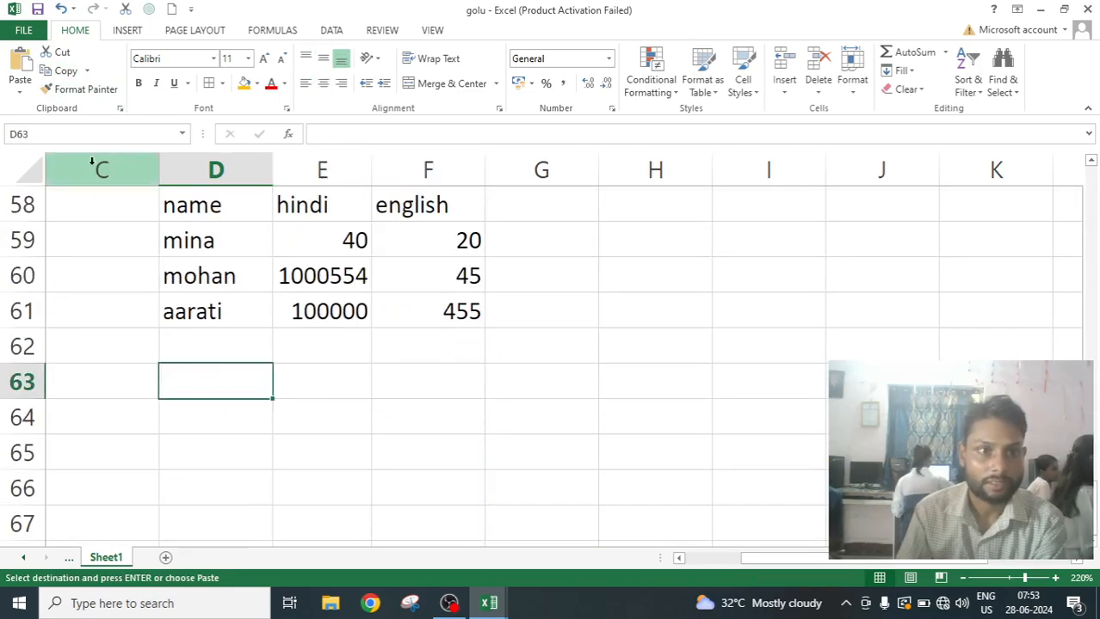
{"action": "scroll", "coordinate": [351, 385], "scroll_direction": "down", "scroll_amount": 1}
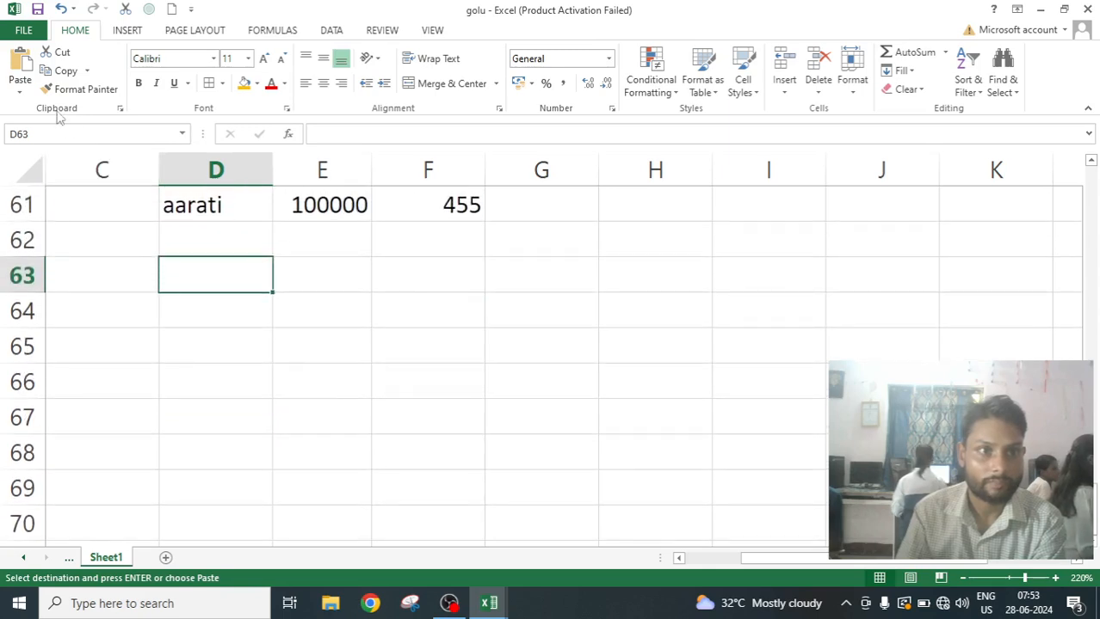
{"action": "left_click", "coordinate": [20, 84]}
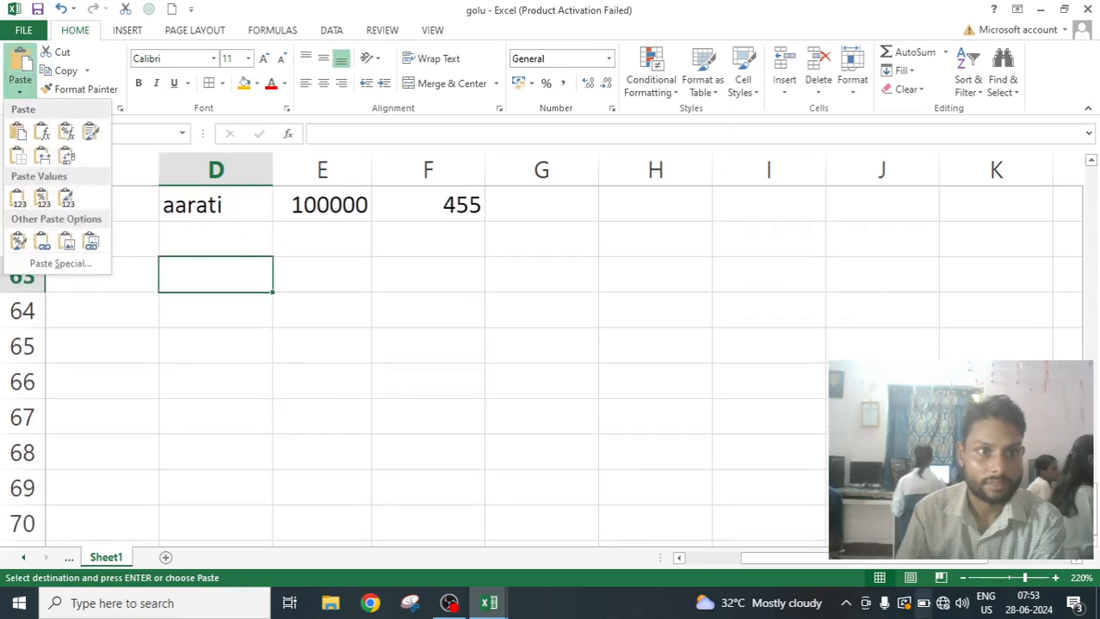
{"action": "left_click", "coordinate": [67, 243]}
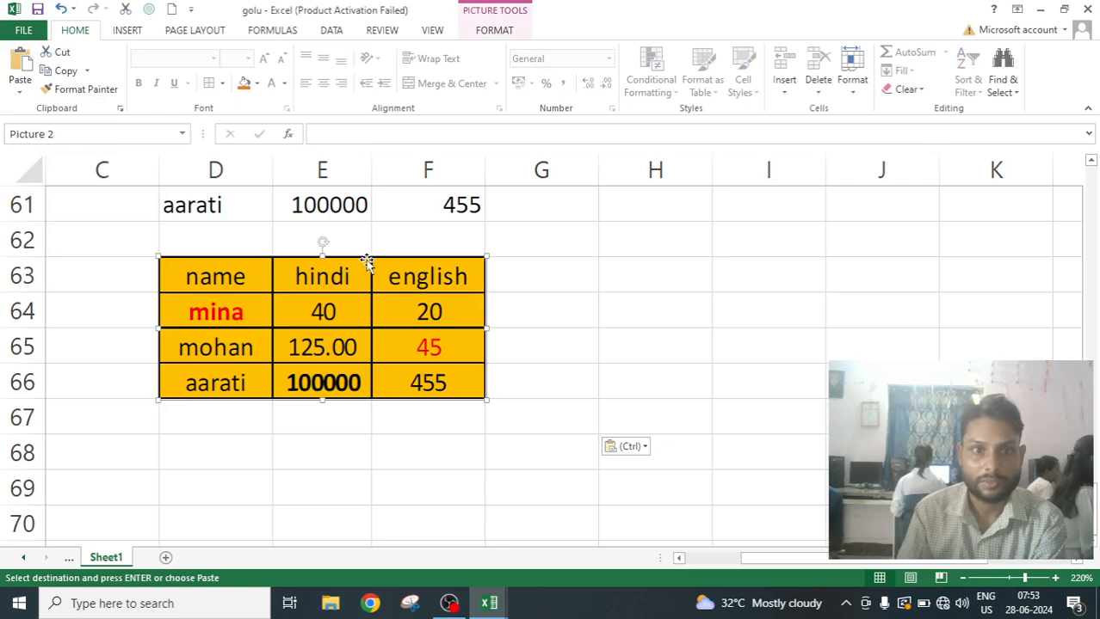
- Reposition the pasted table picture directly below the linked table, over rows 62 to 66
{"action": "left_click_drag", "start_coordinate": [366, 260], "coordinate": [360, 291]}
{"action": "scroll", "coordinate": [361, 293], "scroll_direction": "up", "scroll_amount": 3}
{"action": "scroll", "coordinate": [361, 293], "scroll_direction": "down", "scroll_amount": 2}
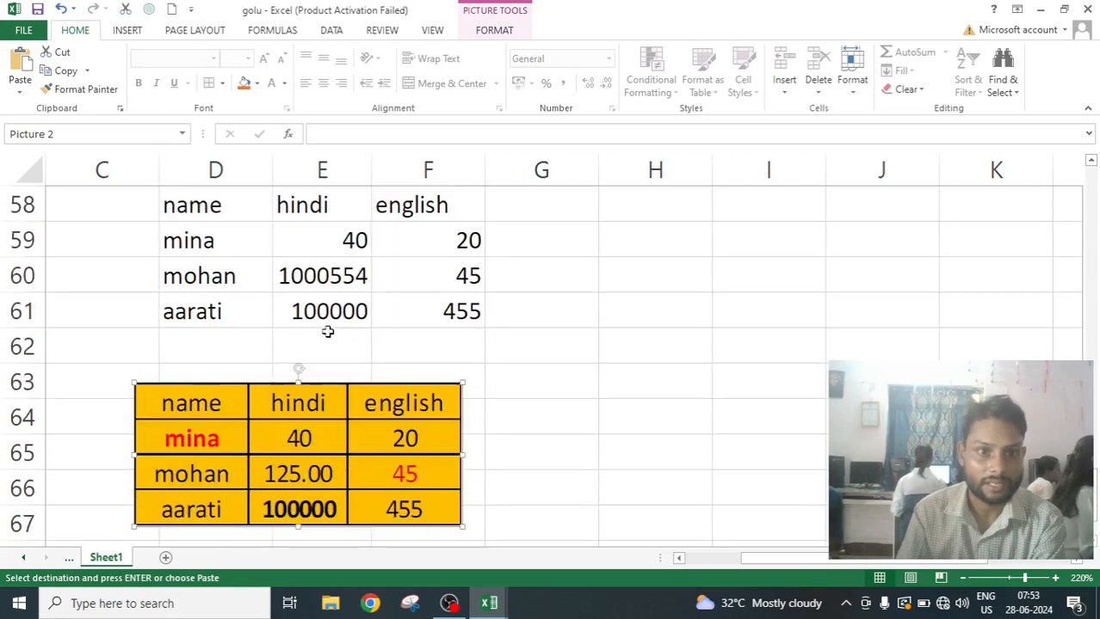
{"action": "left_click_drag", "start_coordinate": [249, 195], "coordinate": [295, 284]}
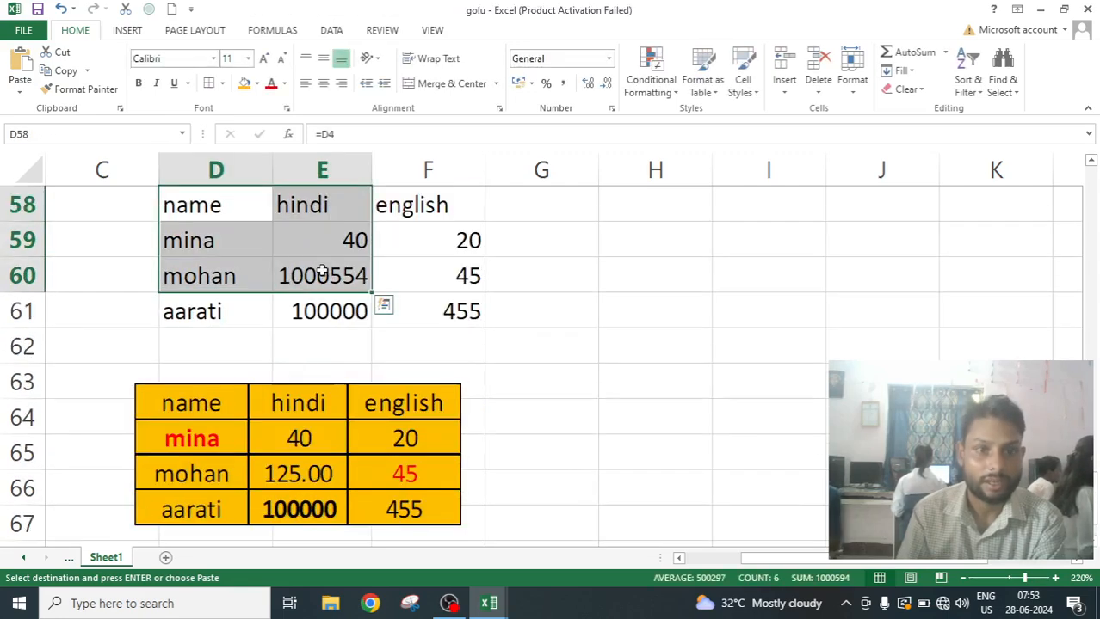
{"action": "scroll", "coordinate": [366, 280], "scroll_direction": "up", "scroll_amount": 2}
{"action": "scroll", "coordinate": [370, 284], "scroll_direction": "down", "scroll_amount": 2}
{"action": "left_click", "coordinate": [357, 433]}
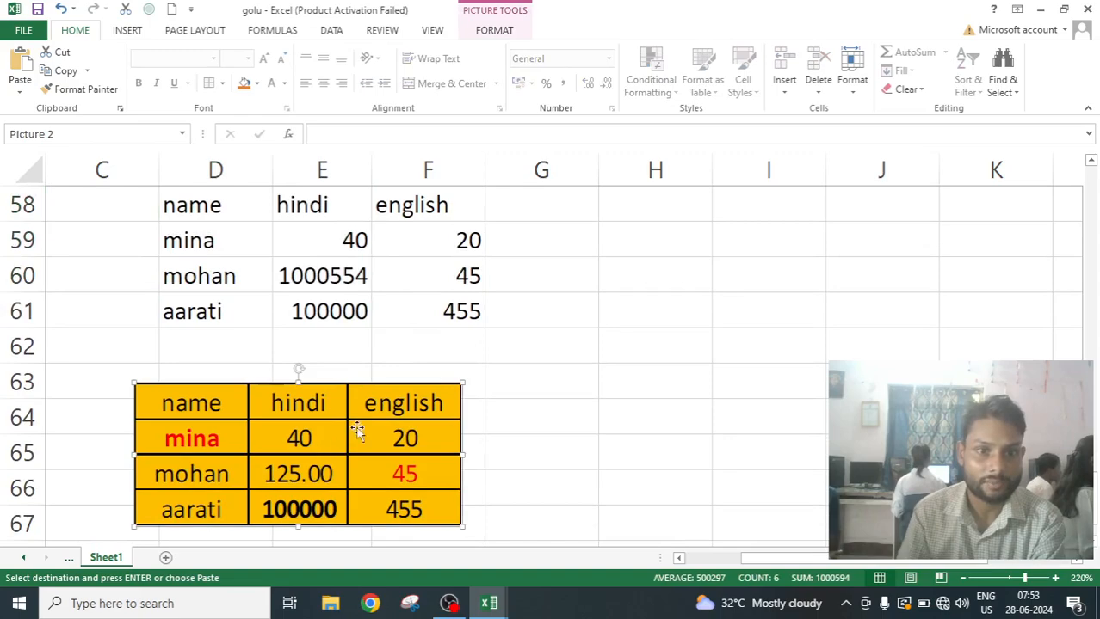
{"action": "left_click_drag", "start_coordinate": [307, 437], "coordinate": [321, 396]}
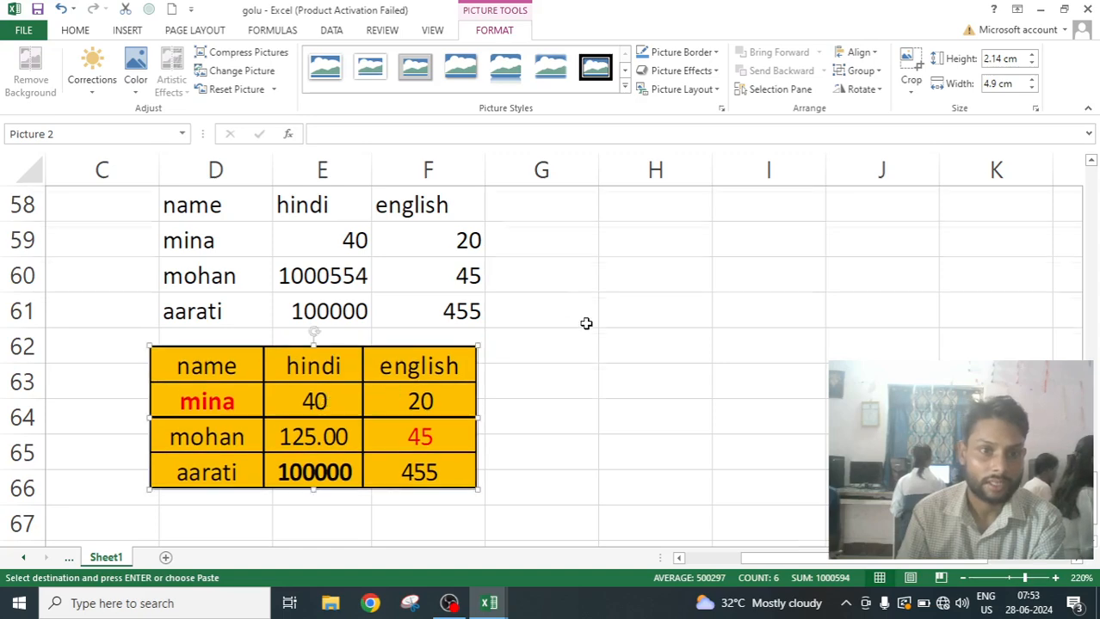
- Move the linked table D58:F61 across to F58 and back to D58 to contrast cells with the picture
{"action": "scroll", "coordinate": [562, 325], "scroll_direction": "up", "scroll_amount": 1}
{"action": "scroll", "coordinate": [184, 289], "scroll_direction": "down", "scroll_amount": 1}
{"action": "left_click_drag", "start_coordinate": [191, 197], "coordinate": [441, 310]}
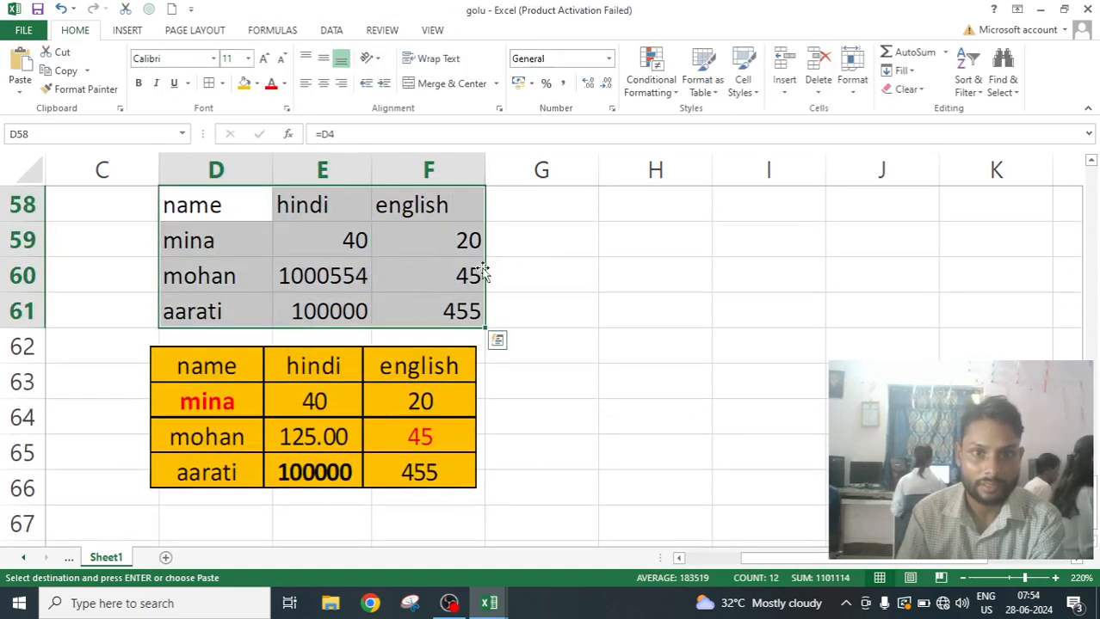
{"action": "left_click_drag", "start_coordinate": [483, 267], "coordinate": [670, 267]}
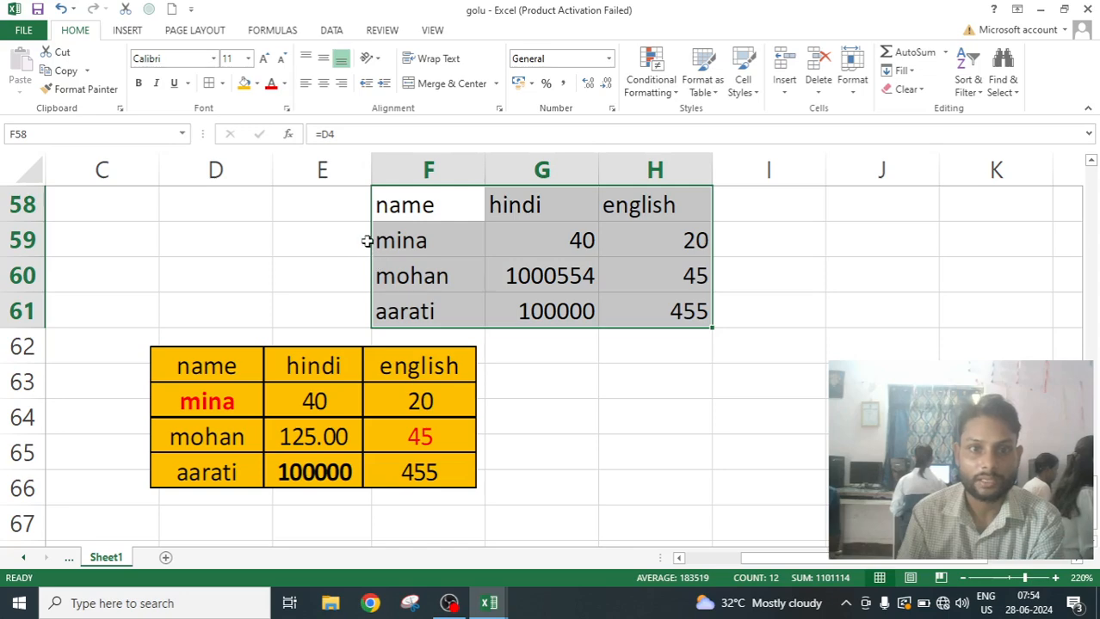
{"action": "left_click_drag", "start_coordinate": [370, 247], "coordinate": [239, 258]}
- Move the table picture sideways to span columns E to H below the linked table, and display its picture formatting options
{"action": "left_click_drag", "start_coordinate": [236, 400], "coordinate": [406, 386]}
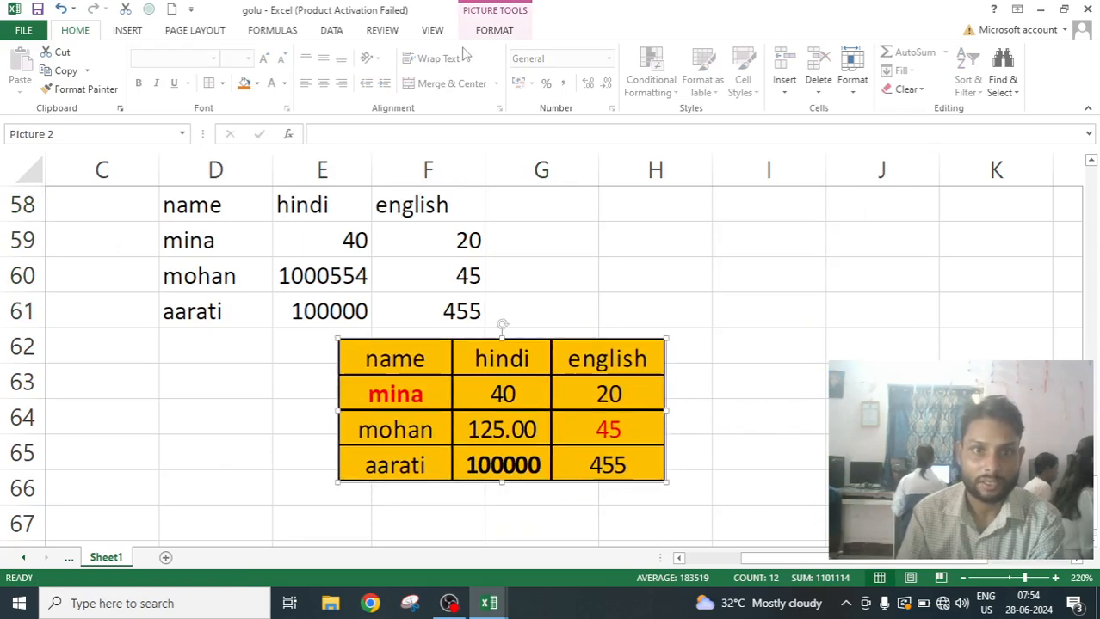
{"action": "left_click", "coordinate": [496, 31]}
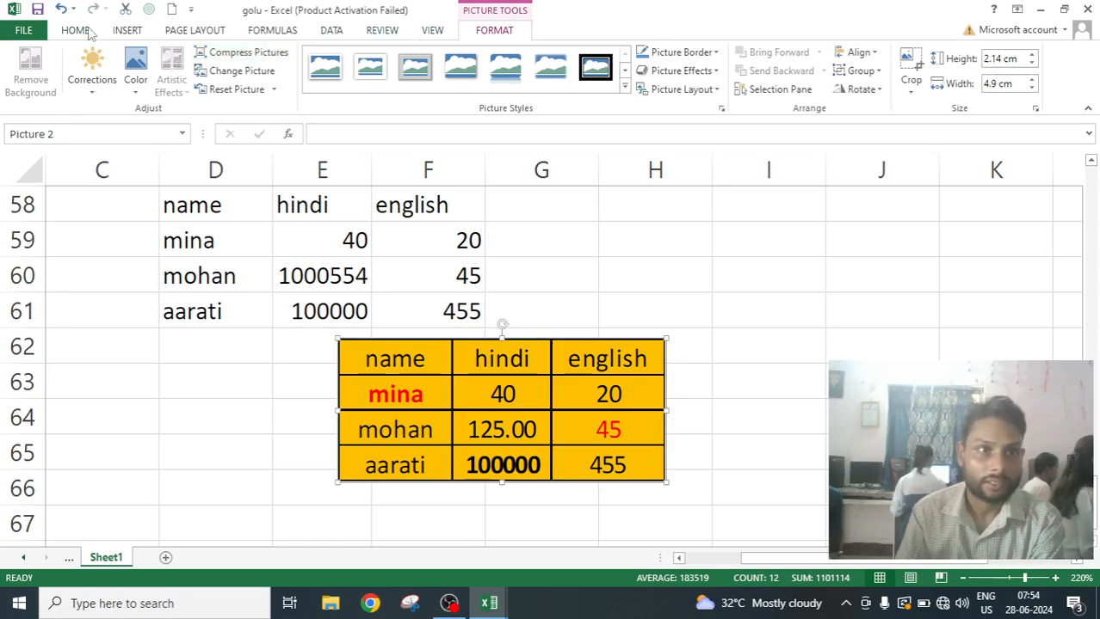
- Move the table picture back to span columns D to F directly below the linked table
{"action": "left_click", "coordinate": [86, 31]}
{"action": "left_click_drag", "start_coordinate": [481, 362], "coordinate": [301, 378]}
{"action": "scroll", "coordinate": [617, 410], "scroll_direction": "down", "scroll_amount": 5}
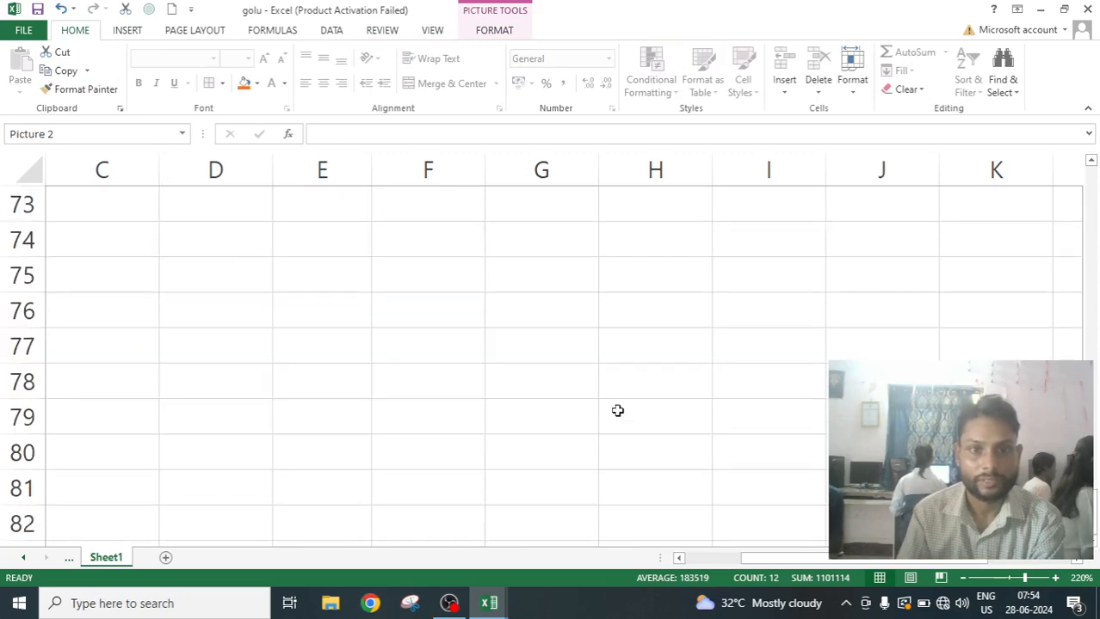
{"action": "scroll", "coordinate": [617, 411], "scroll_direction": "up", "scroll_amount": 4}
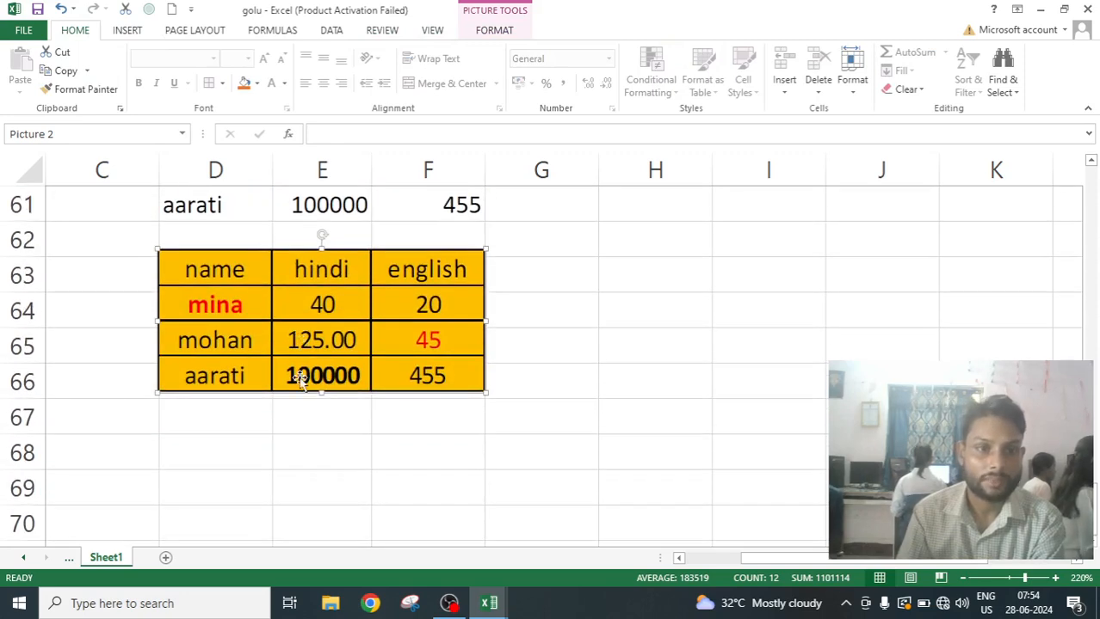
- Copy the original marks table D4:F7
{"action": "left_click", "coordinate": [228, 464]}
{"action": "scroll", "coordinate": [228, 292], "scroll_direction": "up", "scroll_amount": 12}
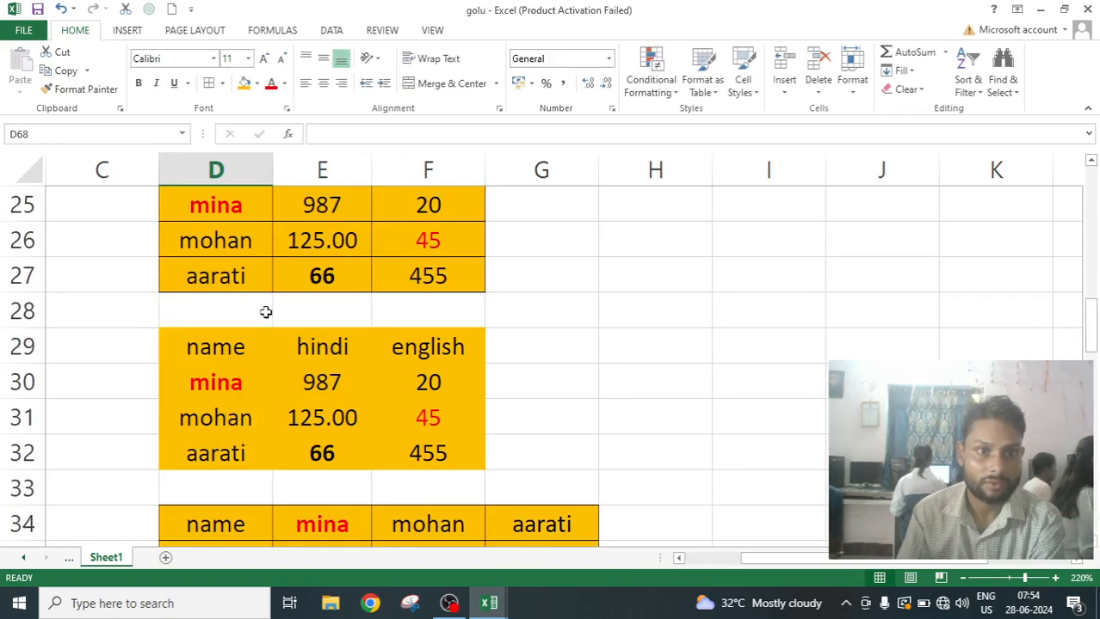
{"action": "scroll", "coordinate": [265, 313], "scroll_direction": "up", "scroll_amount": 8}
{"action": "scroll", "coordinate": [266, 313], "scroll_direction": "down", "scroll_amount": 2}
{"action": "scroll", "coordinate": [262, 313], "scroll_direction": "up", "scroll_amount": 2}
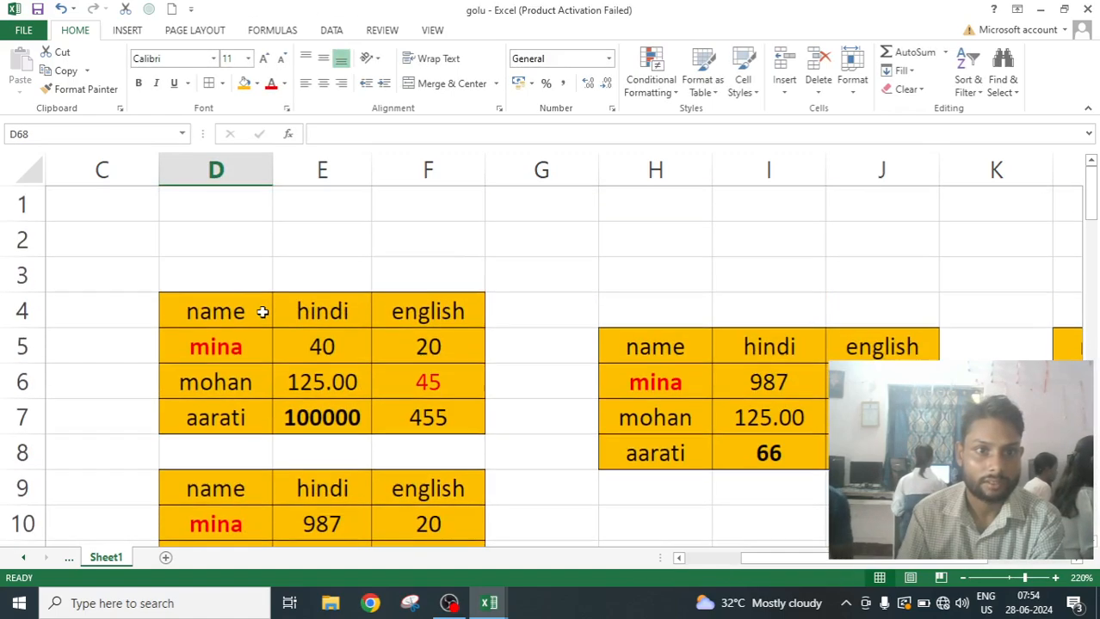
{"action": "left_click_drag", "start_coordinate": [263, 312], "coordinate": [392, 413]}
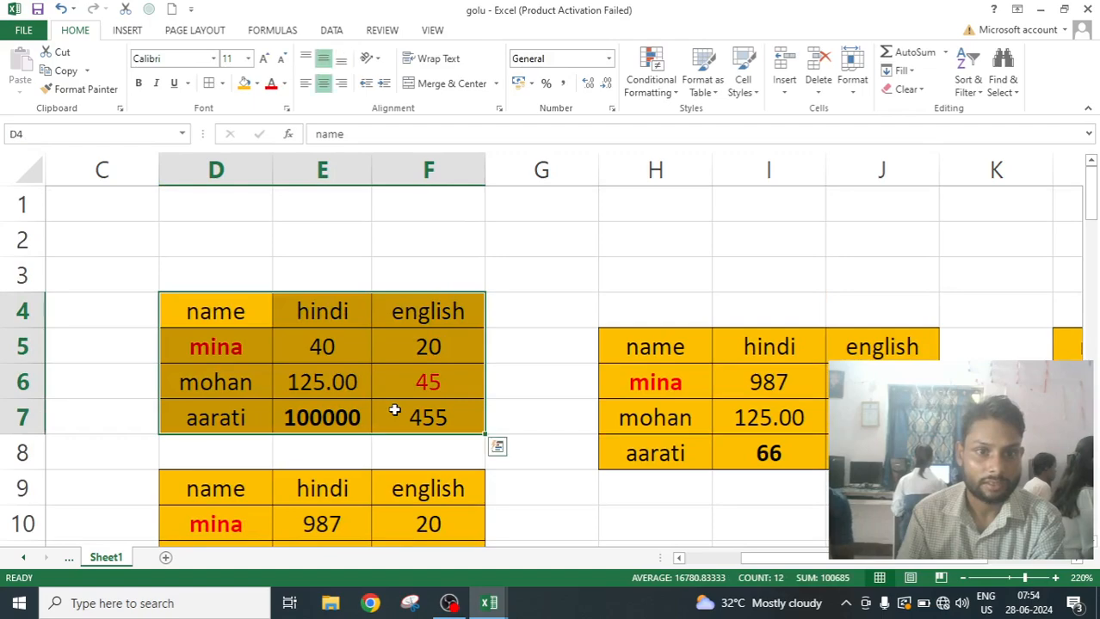
{"action": "left_click", "coordinate": [62, 72]}
- Paste the copied table at D68 as a linked picture
{"action": "scroll", "coordinate": [287, 275], "scroll_direction": "down", "scroll_amount": 14}
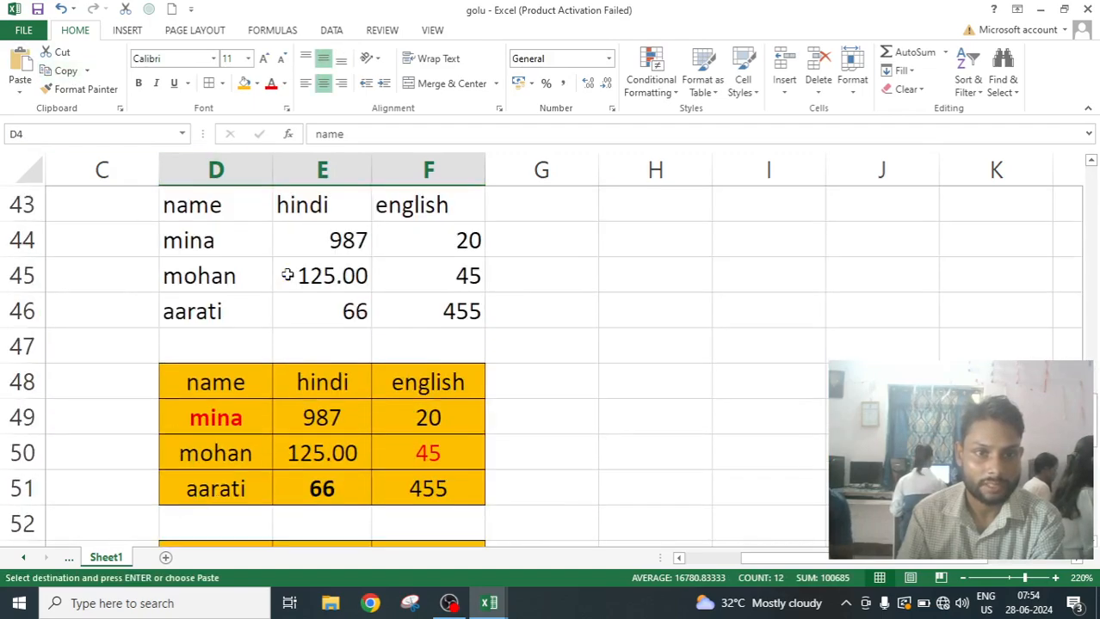
{"action": "scroll", "coordinate": [287, 275], "scroll_direction": "down", "scroll_amount": 8}
{"action": "scroll", "coordinate": [290, 277], "scroll_direction": "up", "scroll_amount": 1}
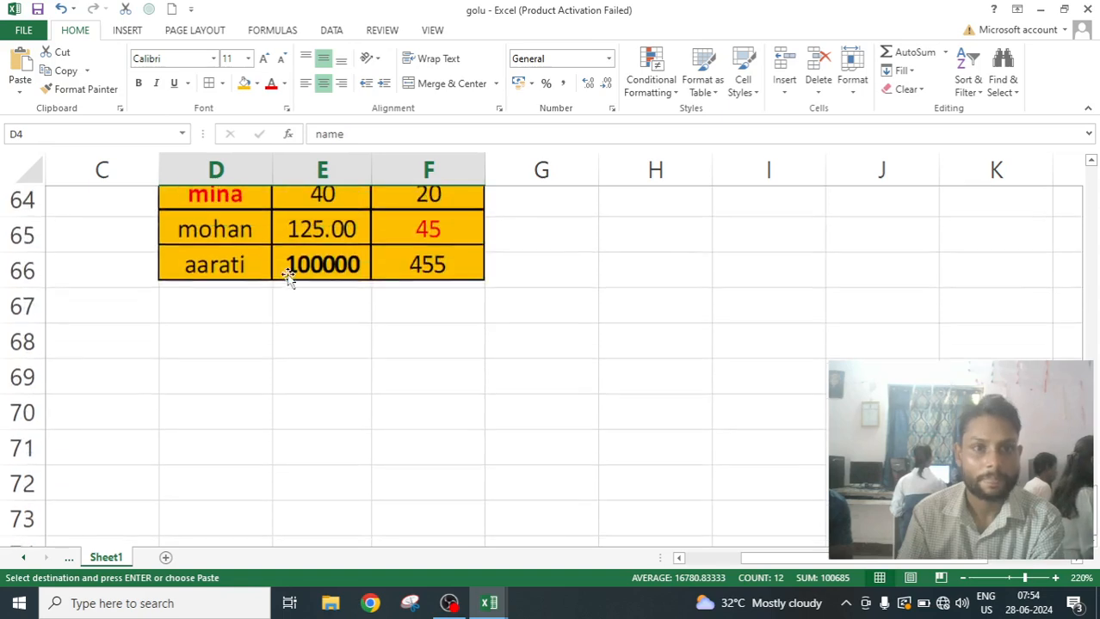
{"action": "left_click", "coordinate": [216, 342]}
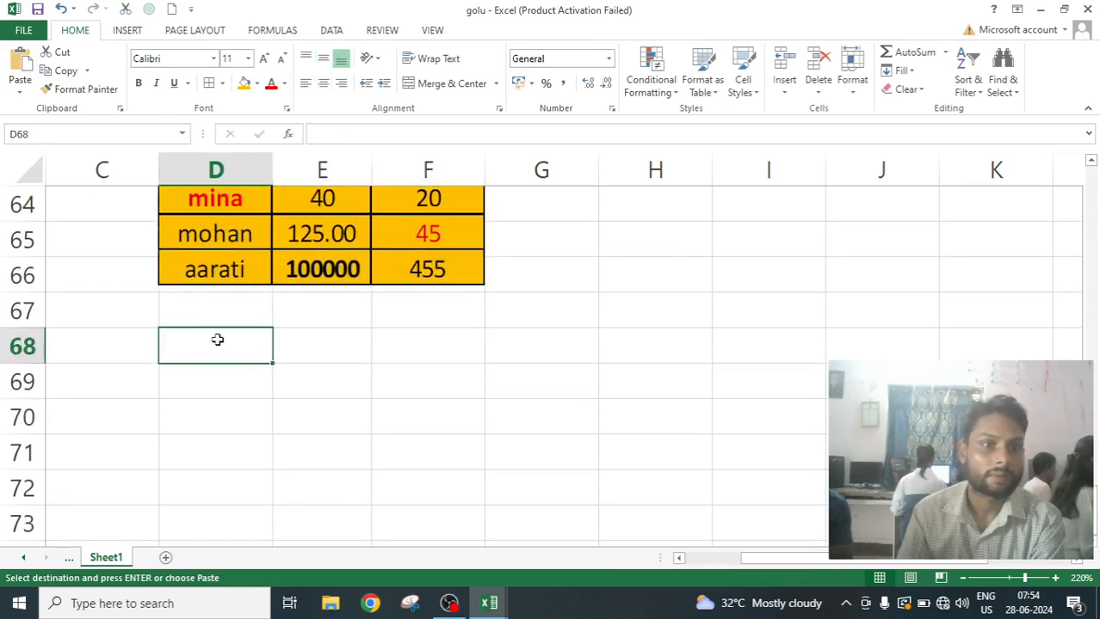
{"action": "left_click", "coordinate": [17, 93]}
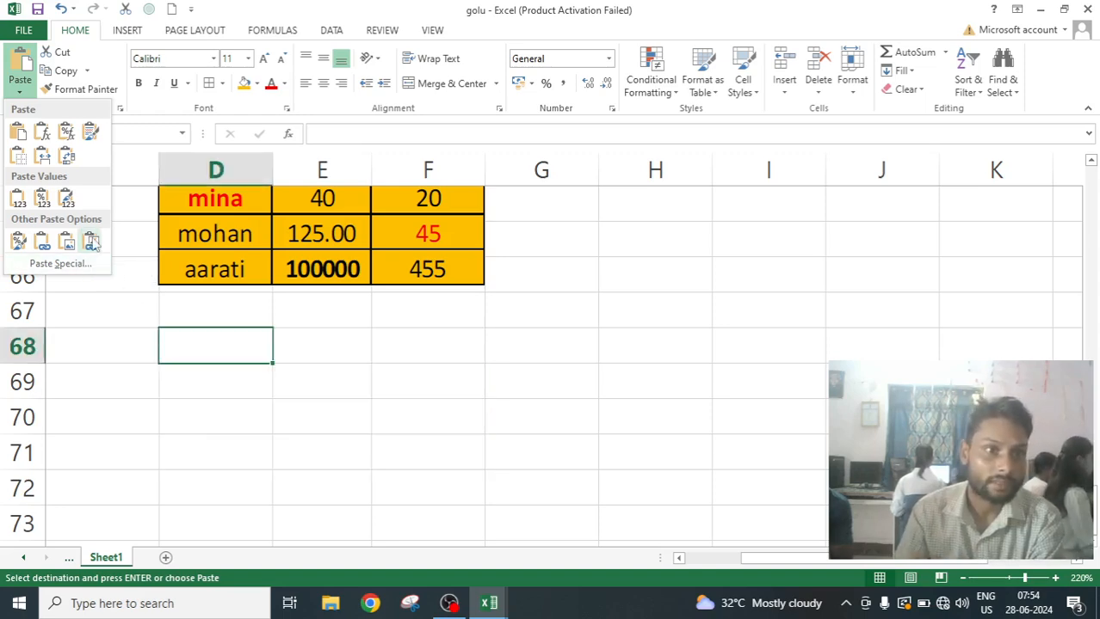
{"action": "left_click", "coordinate": [92, 243]}
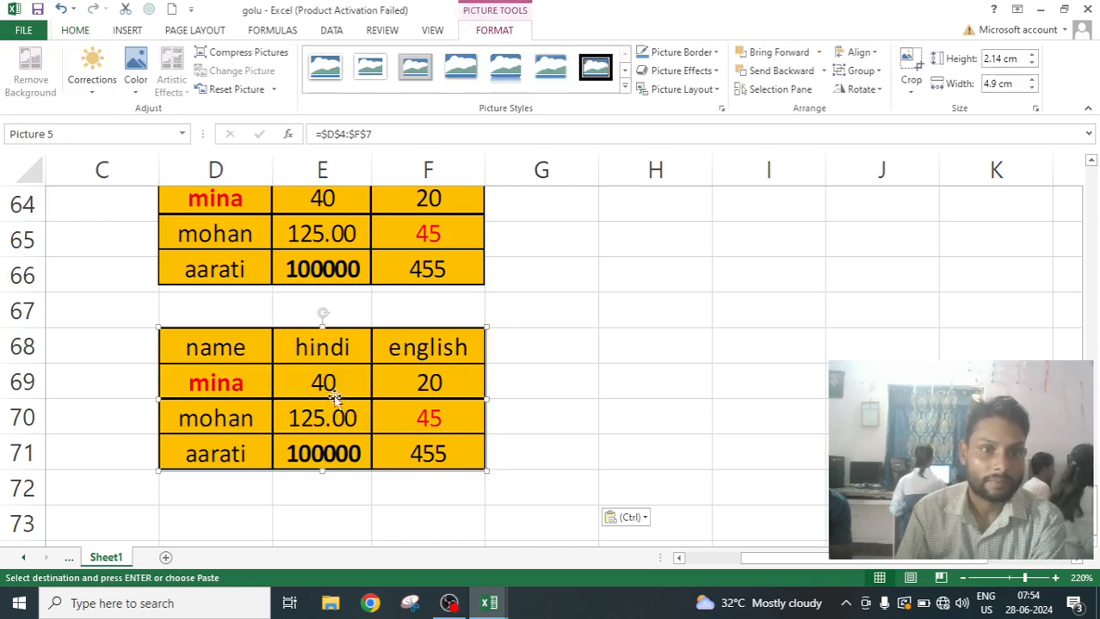
- Set mina's hindi mark in source cell E5 to 80000
{"action": "scroll", "coordinate": [311, 405], "scroll_direction": "up", "scroll_amount": 1}
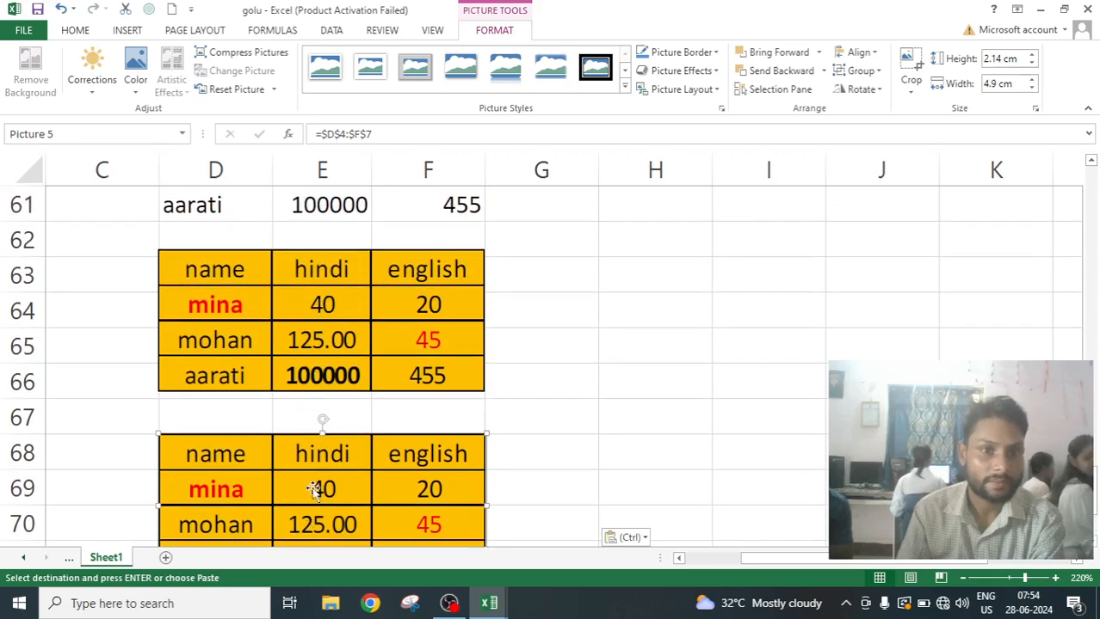
{"action": "scroll", "coordinate": [359, 380], "scroll_direction": "down", "scroll_amount": 1}
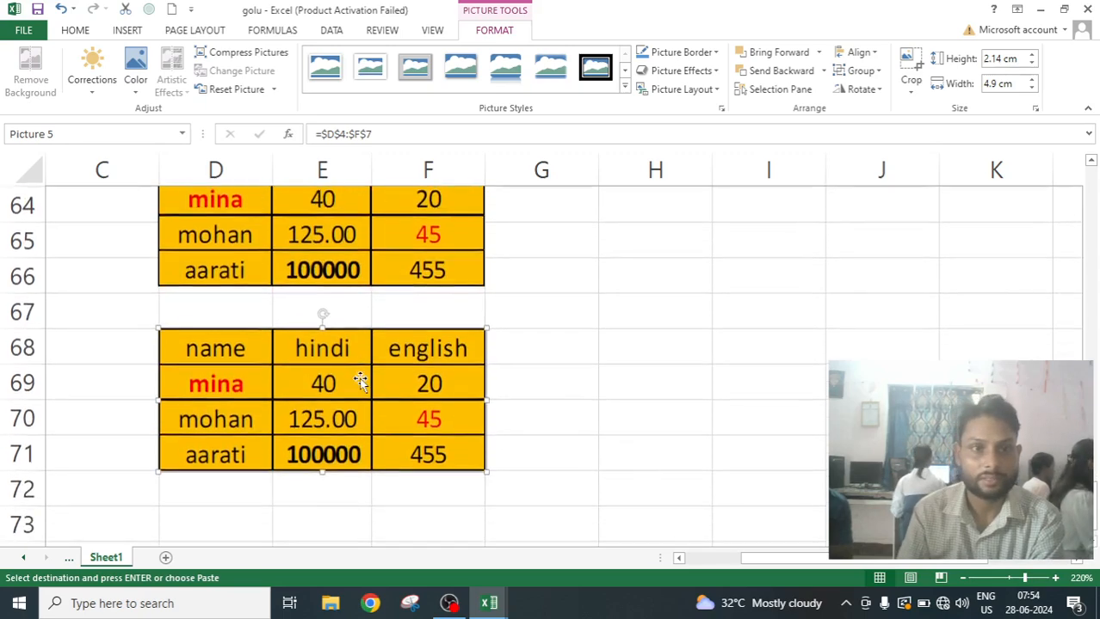
{"action": "scroll", "coordinate": [360, 380], "scroll_direction": "up", "scroll_amount": 1}
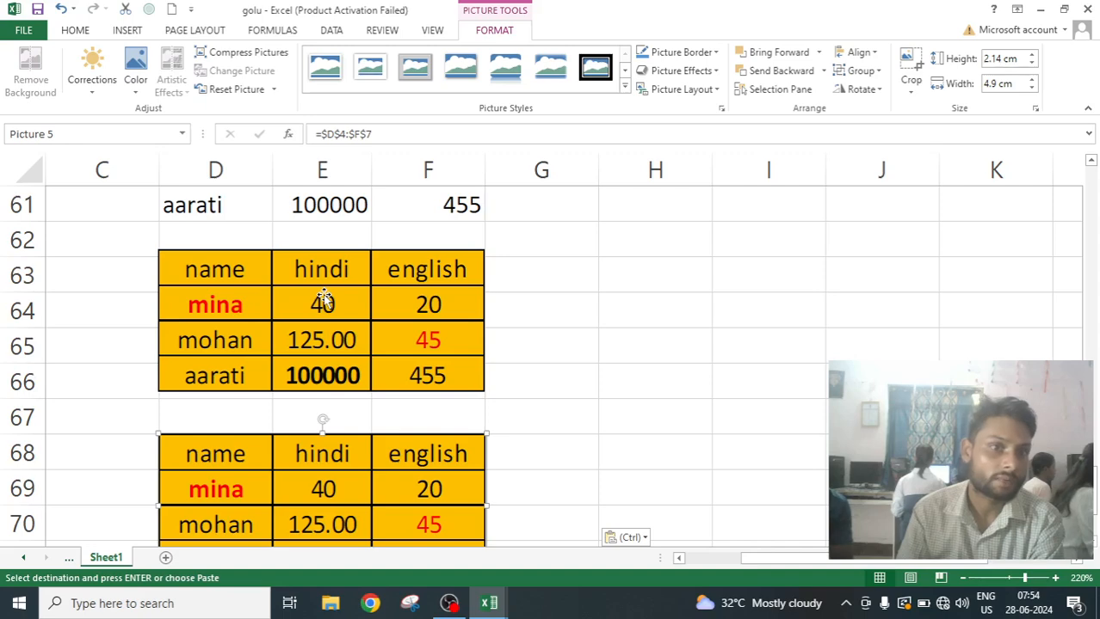
{"action": "scroll", "coordinate": [325, 301], "scroll_direction": "up", "scroll_amount": 20}
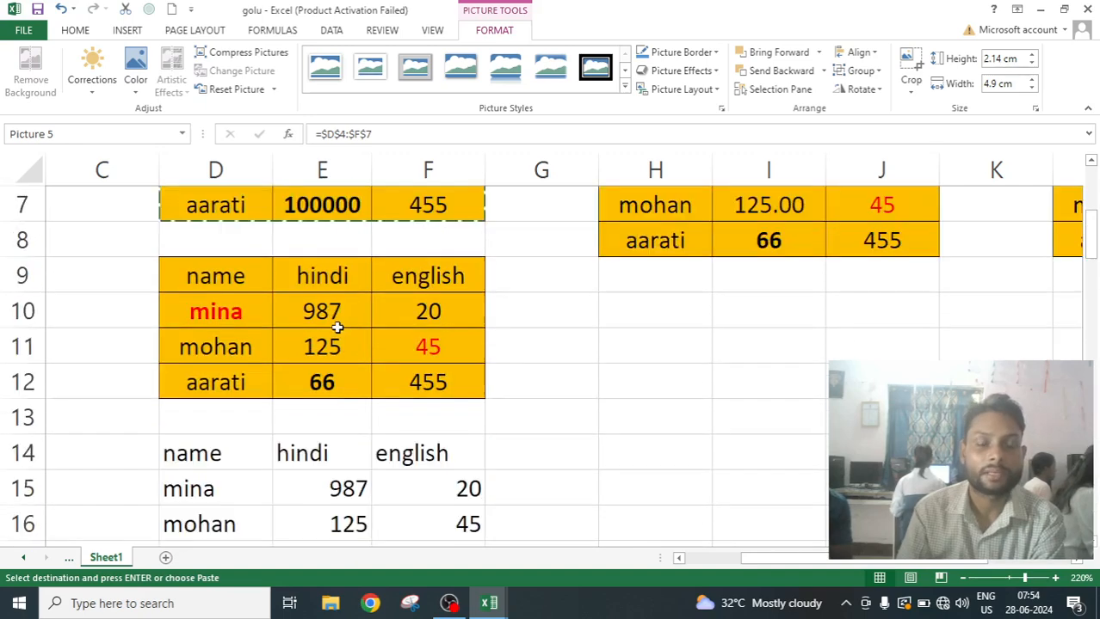
{"action": "left_click", "coordinate": [335, 338]}
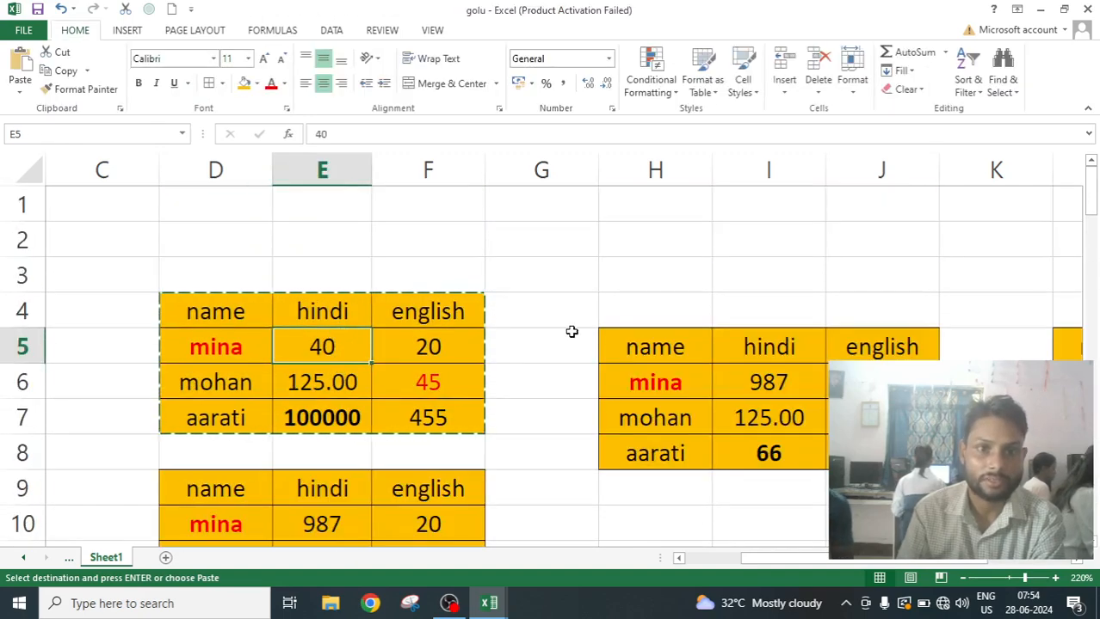
{"action": "double_click", "coordinate": [511, 344]}
{"action": "left_click", "coordinate": [306, 344]}
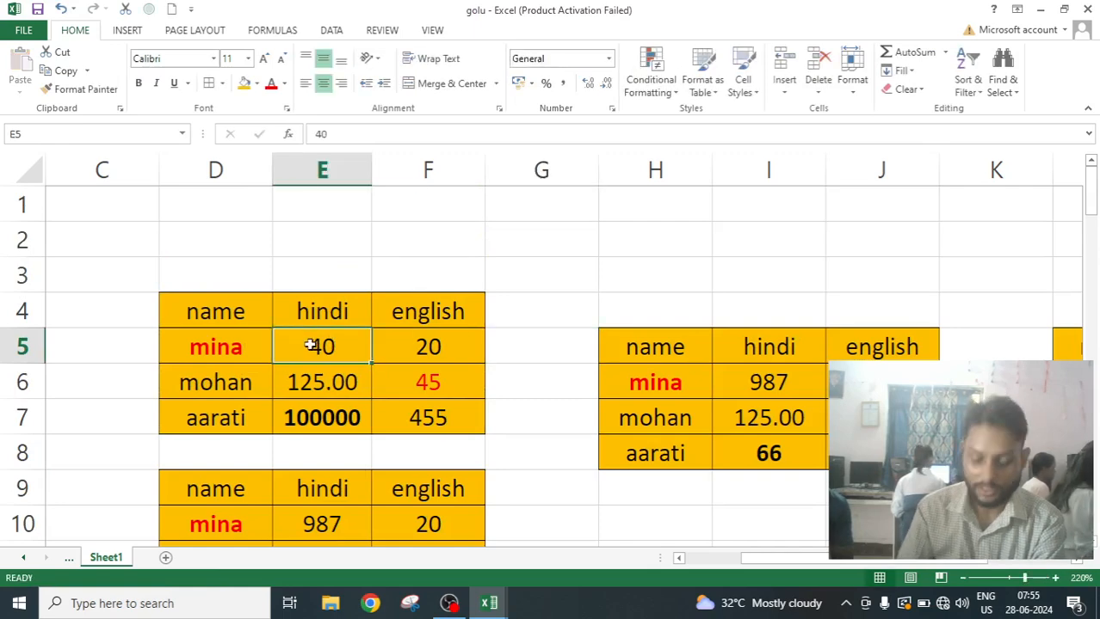
{"action": "type", "text": "80000"}
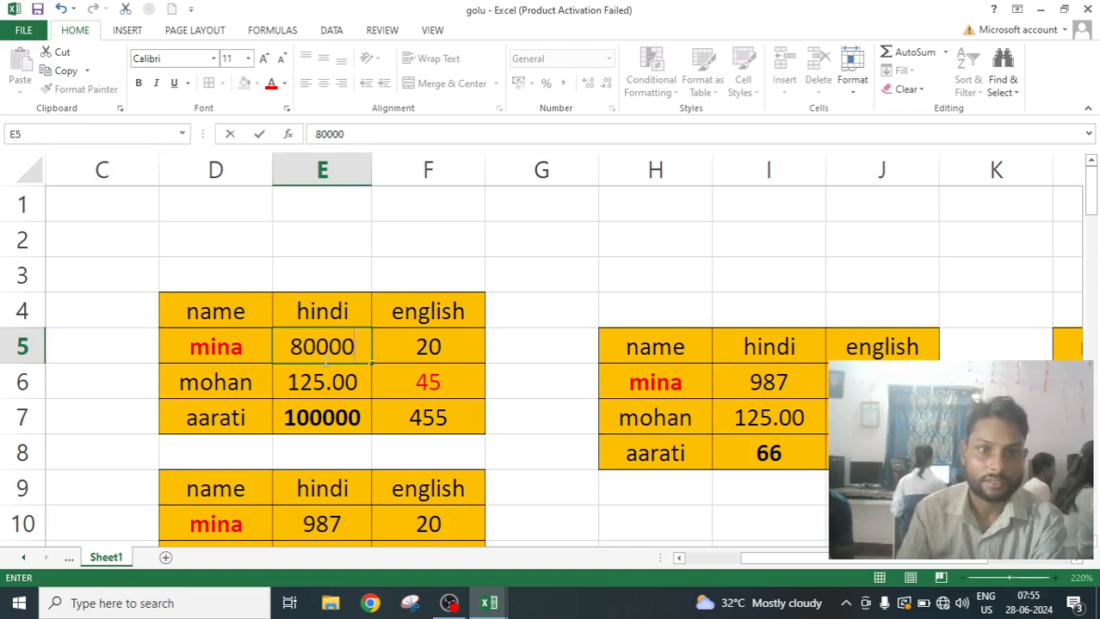
{"action": "scroll", "coordinate": [337, 368], "scroll_direction": "down", "scroll_amount": 2}
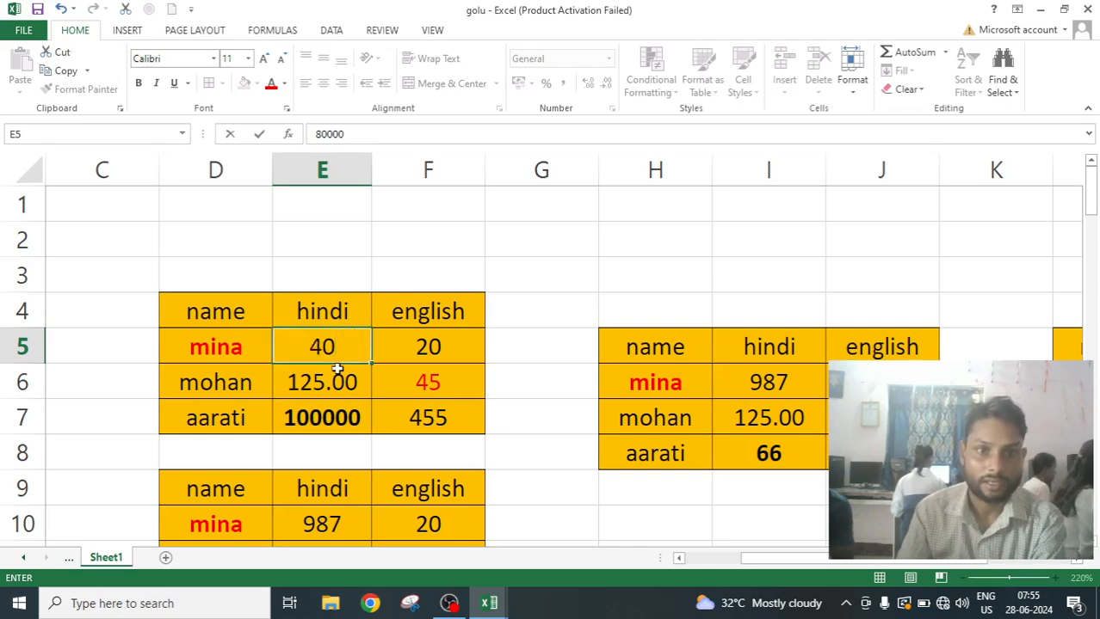
{"action": "scroll", "coordinate": [338, 368], "scroll_direction": "up", "scroll_amount": 2}
{"action": "left_click", "coordinate": [524, 379]}
{"action": "left_click", "coordinate": [524, 378]}
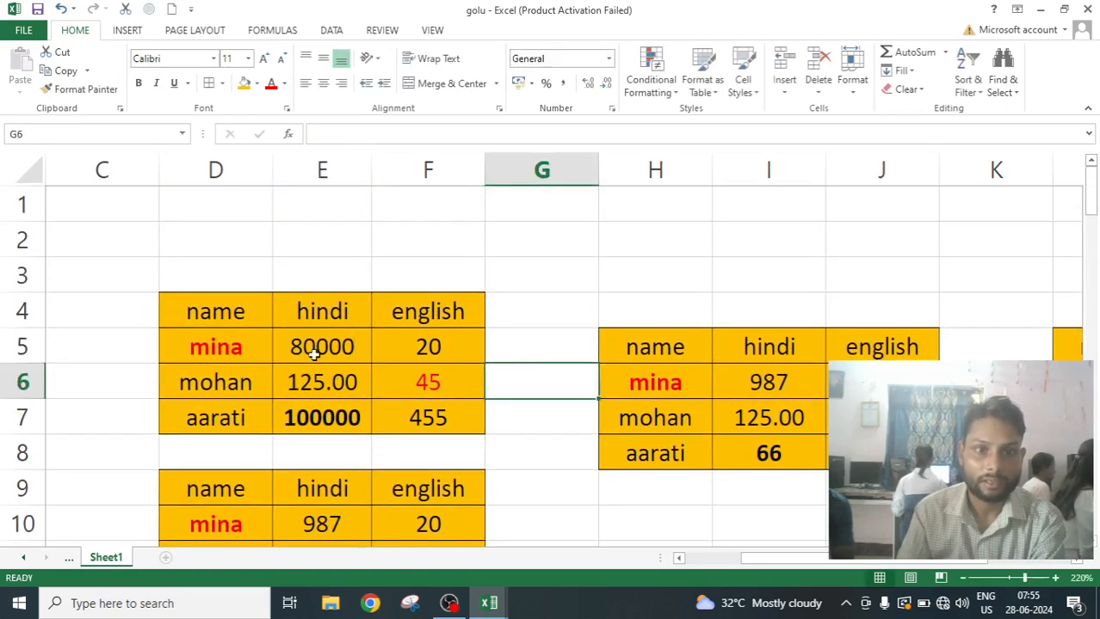
- Compare mina's hindi mark across the linked picture at D68, the static picture above it and the linked table D58:F61
{"action": "scroll", "coordinate": [323, 362], "scroll_direction": "down", "scroll_amount": 20}
{"action": "scroll", "coordinate": [325, 365], "scroll_direction": "down", "scroll_amount": 3}
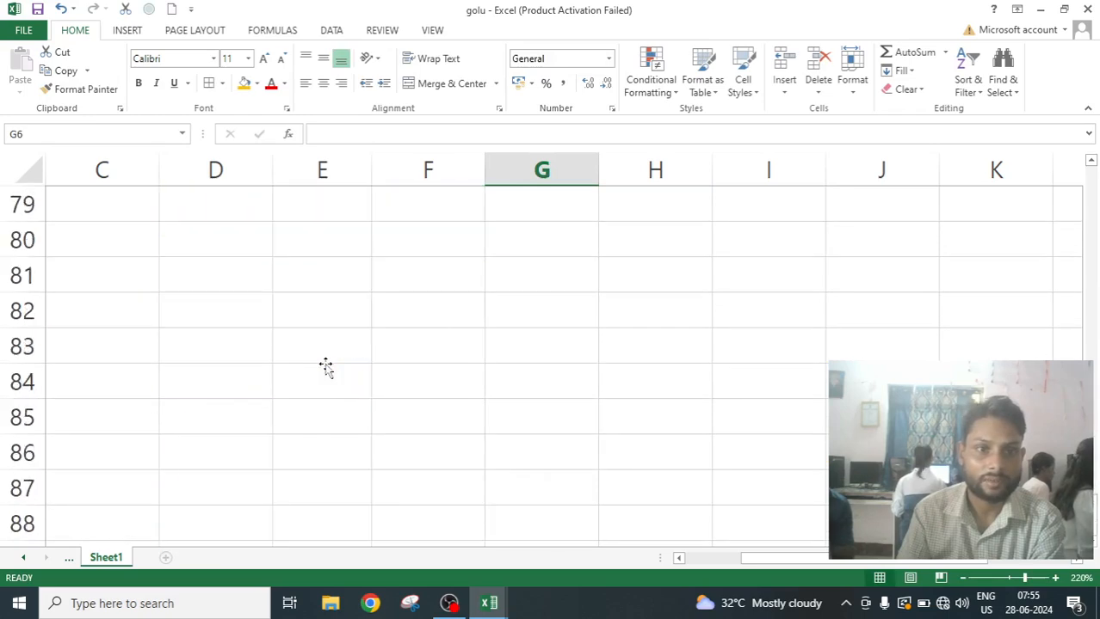
{"action": "scroll", "coordinate": [325, 364], "scroll_direction": "up", "scroll_amount": 5}
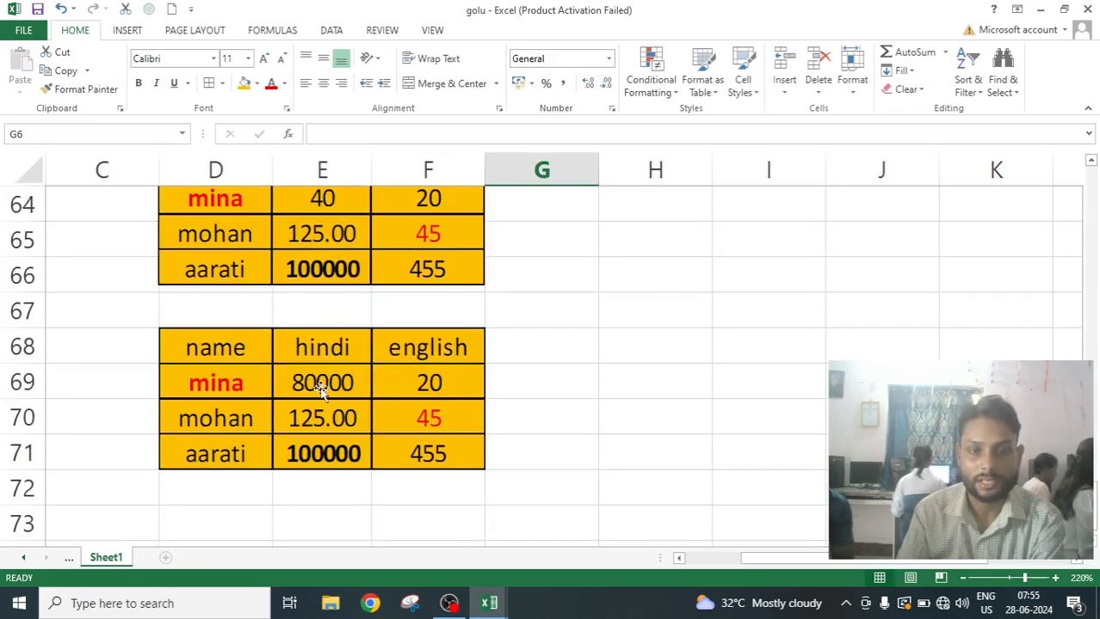
{"action": "scroll", "coordinate": [320, 215], "scroll_direction": "up", "scroll_amount": 1}
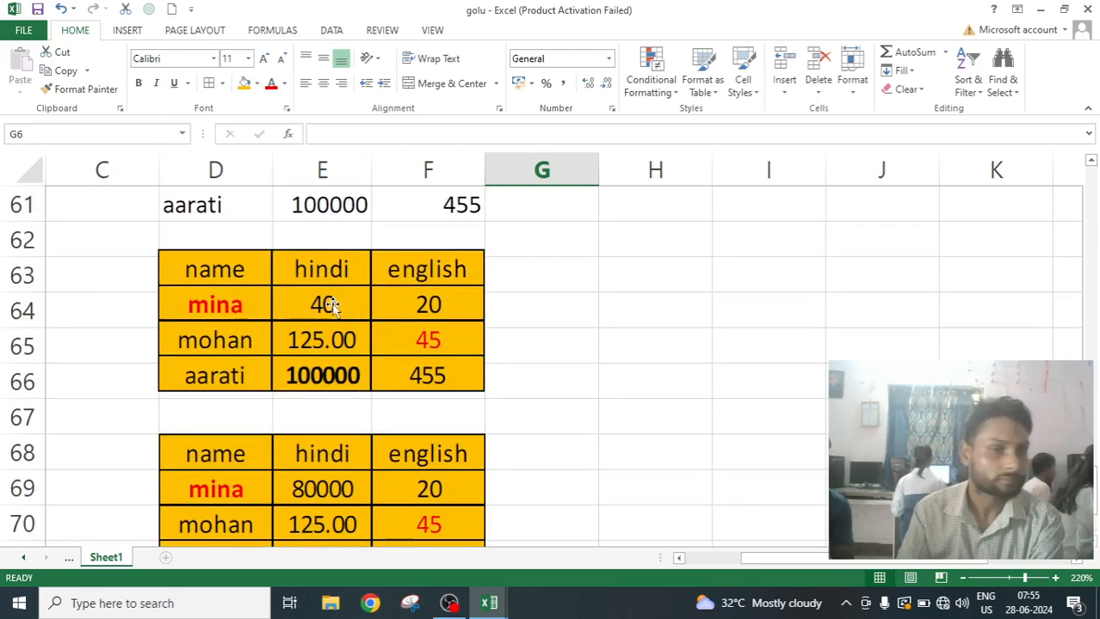
{"action": "scroll", "coordinate": [333, 305], "scroll_direction": "up", "scroll_amount": 2}
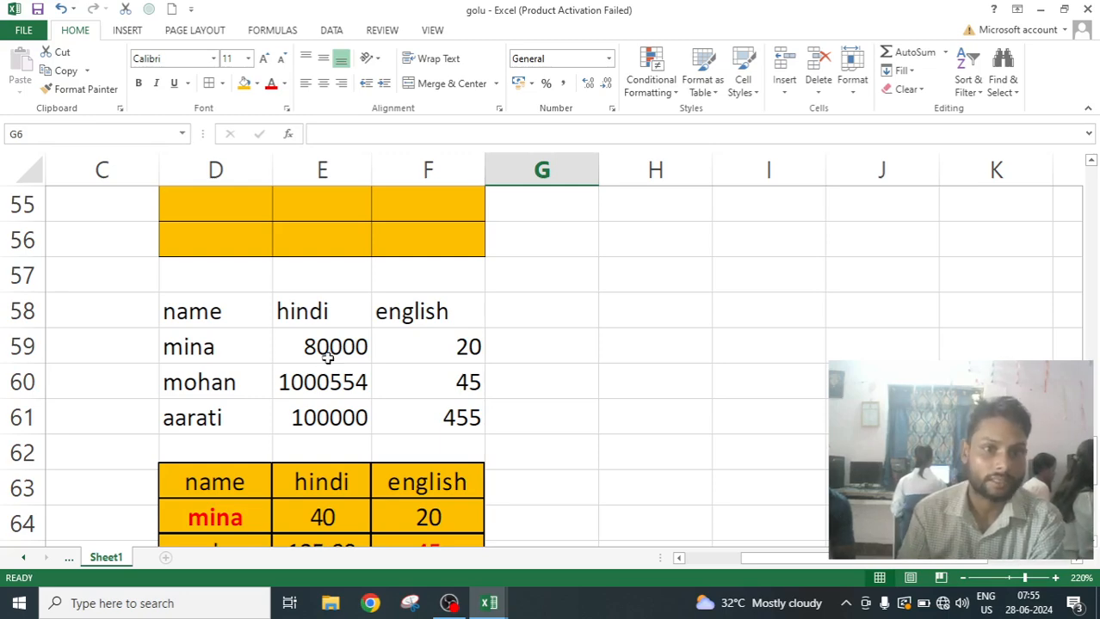
{"action": "scroll", "coordinate": [328, 366], "scroll_direction": "down", "scroll_amount": 4}
{"action": "scroll", "coordinate": [328, 363], "scroll_direction": "up", "scroll_amount": 1}
{"action": "scroll", "coordinate": [328, 366], "scroll_direction": "up", "scroll_amount": 1}
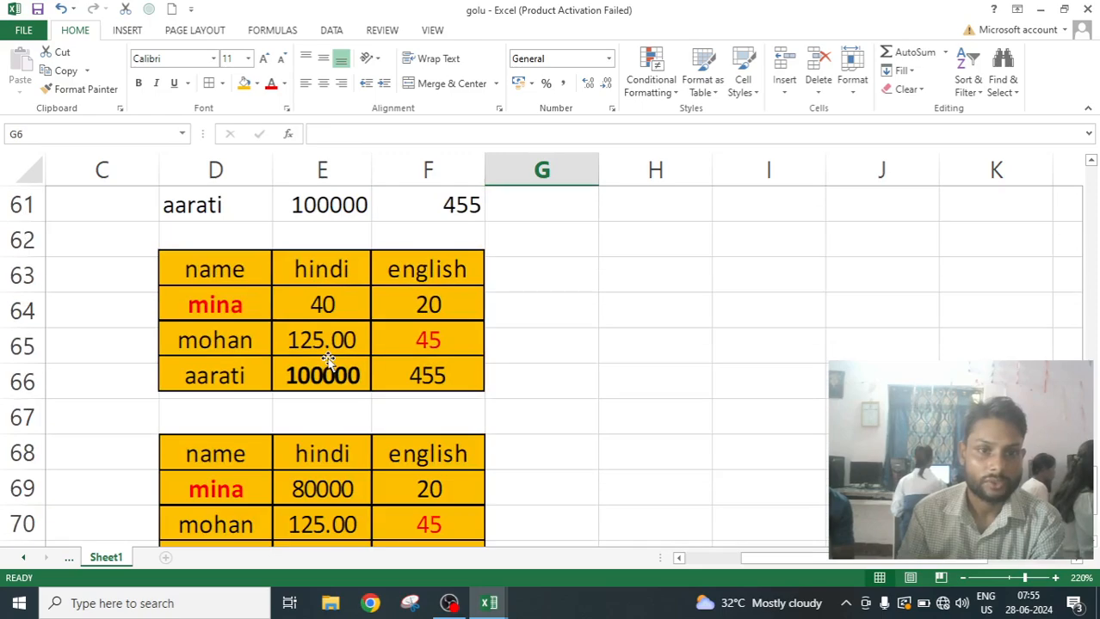
{"action": "scroll", "coordinate": [327, 362], "scroll_direction": "down", "scroll_amount": 2}
{"action": "scroll", "coordinate": [327, 361], "scroll_direction": "up", "scroll_amount": 3}
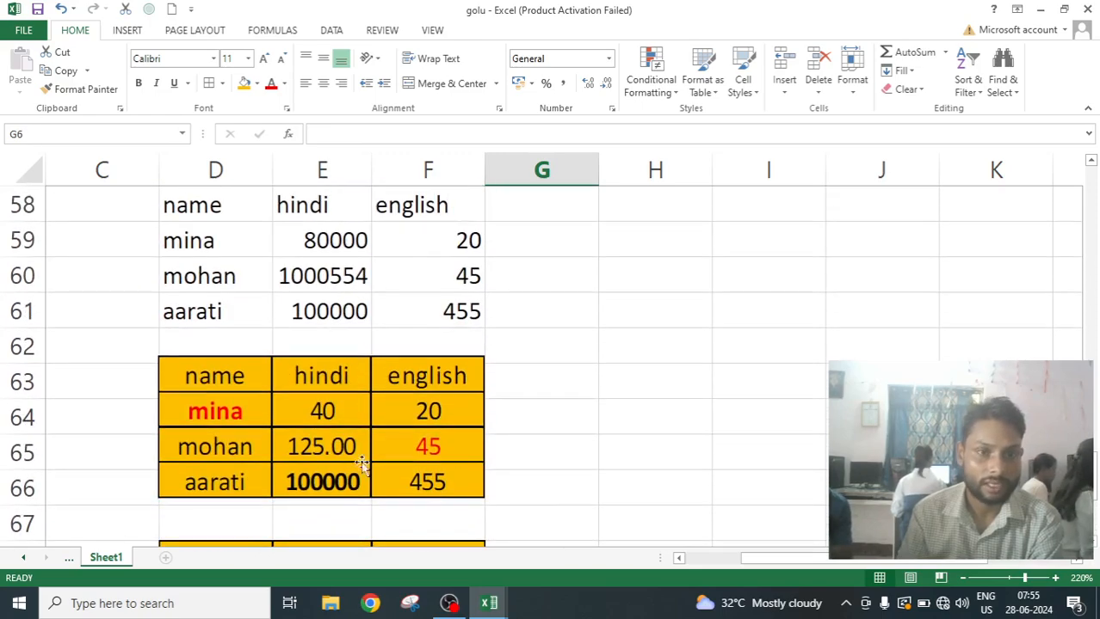
- Copy the source table D4:F7 with its updated marks
{"action": "left_click", "coordinate": [802, 422]}
{"action": "scroll", "coordinate": [336, 407], "scroll_direction": "up", "scroll_amount": 3}
{"action": "scroll", "coordinate": [336, 407], "scroll_direction": "up", "scroll_amount": 3}
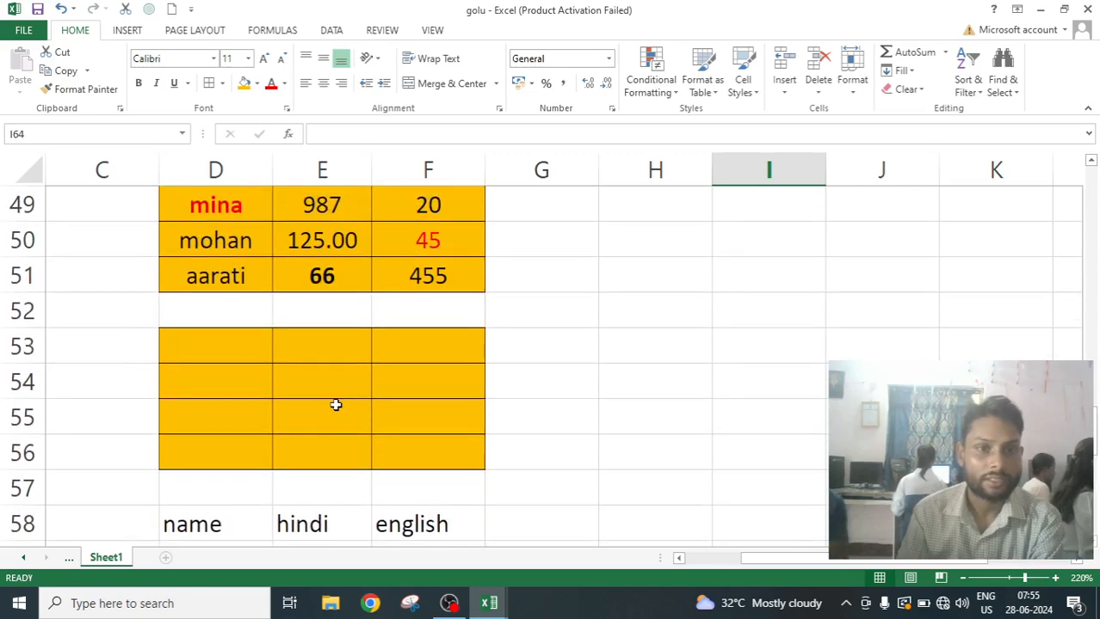
{"action": "left_click", "coordinate": [336, 407]}
{"action": "scroll", "coordinate": [336, 407], "scroll_direction": "up", "scroll_amount": 10}
{"action": "scroll", "coordinate": [335, 407], "scroll_direction": "up", "scroll_amount": 3}
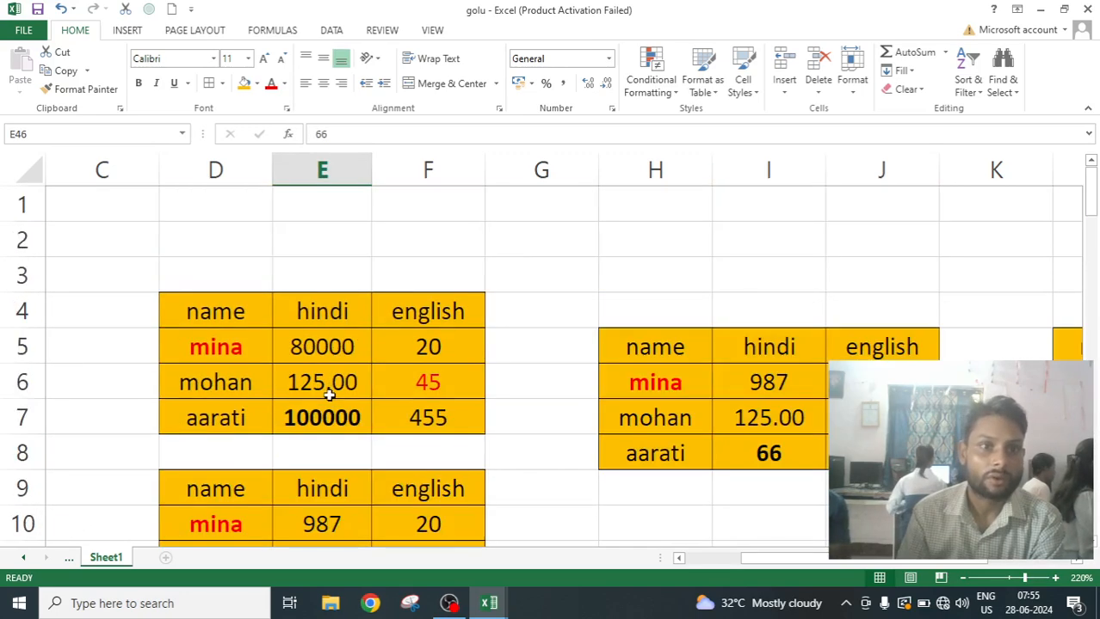
{"action": "left_click_drag", "start_coordinate": [190, 314], "coordinate": [386, 413]}
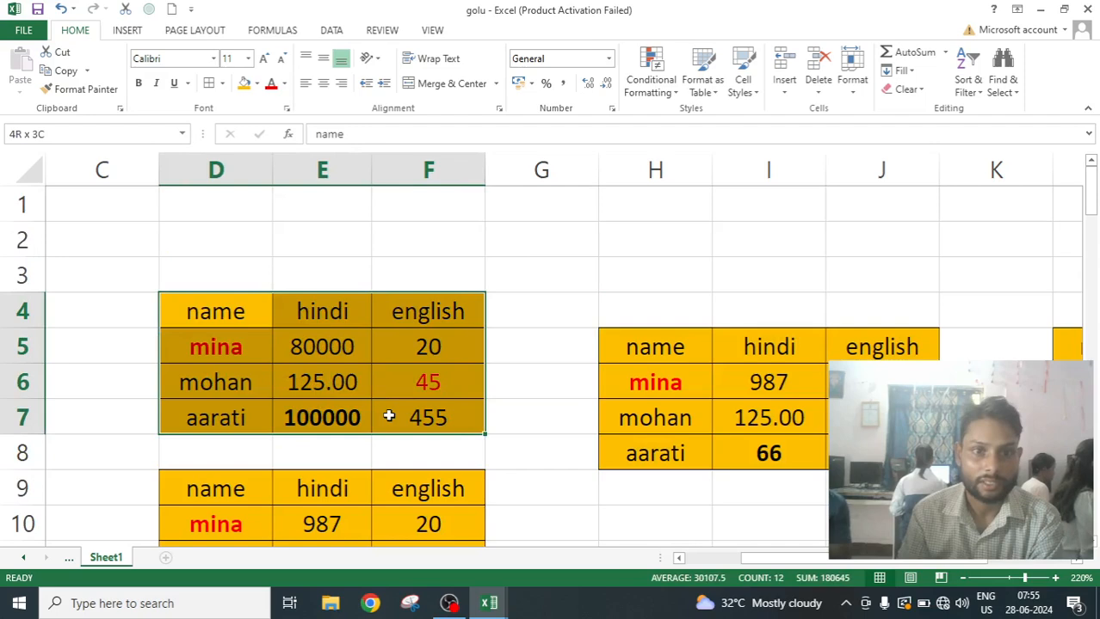
{"action": "left_click", "coordinate": [62, 72]}
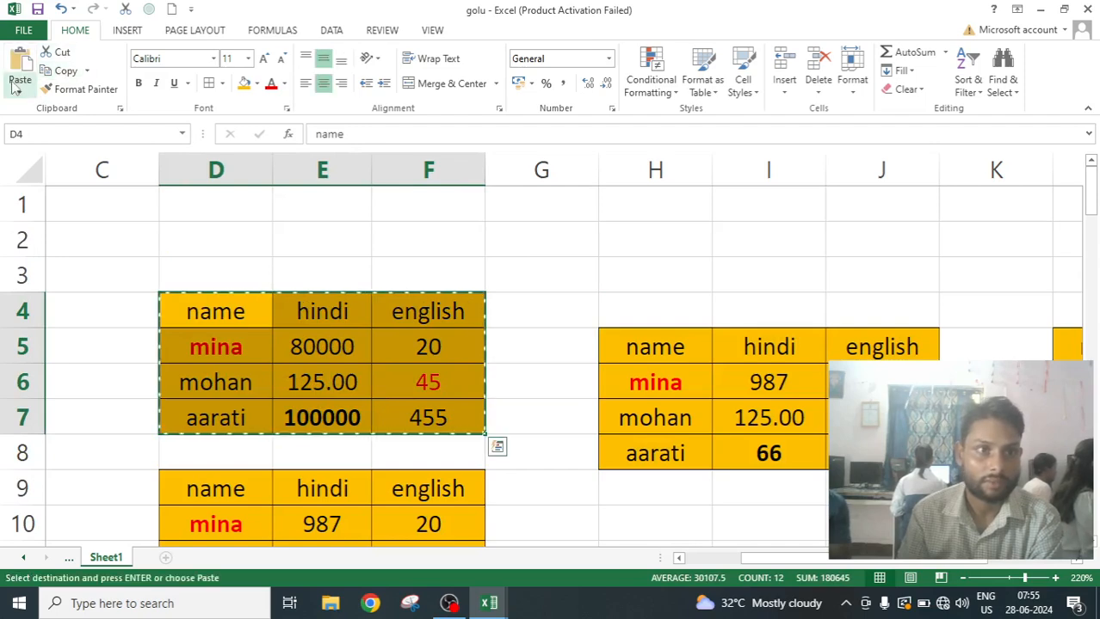
- Open the Paste Special dialog for the copied table, reposition it and select the Formulas and number formats option
{"action": "left_click", "coordinate": [20, 86]}
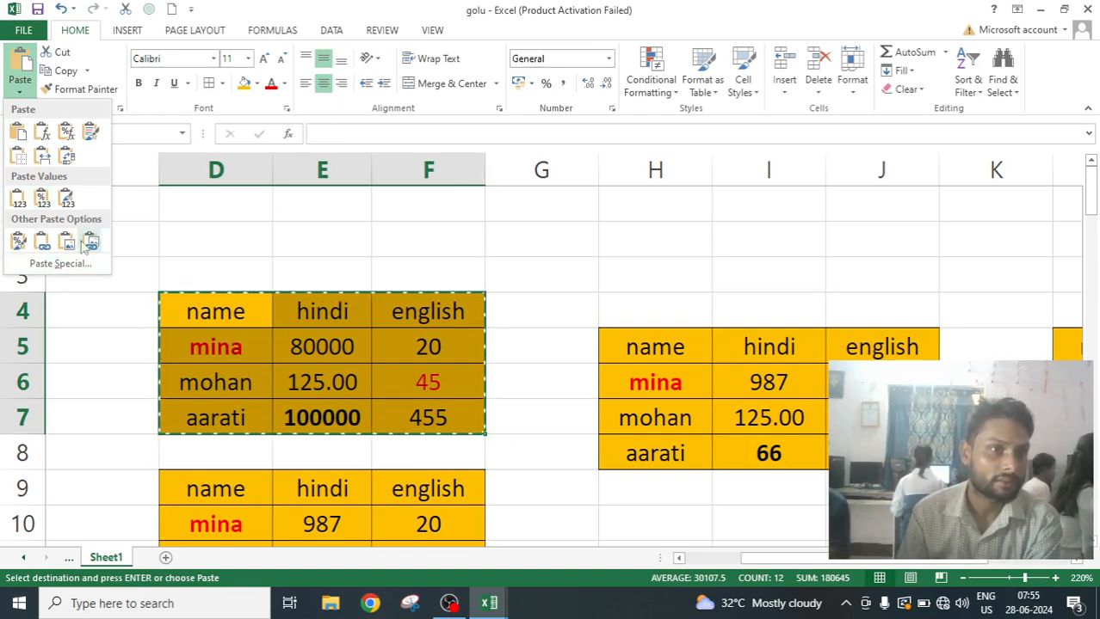
{"action": "left_click", "coordinate": [72, 266]}
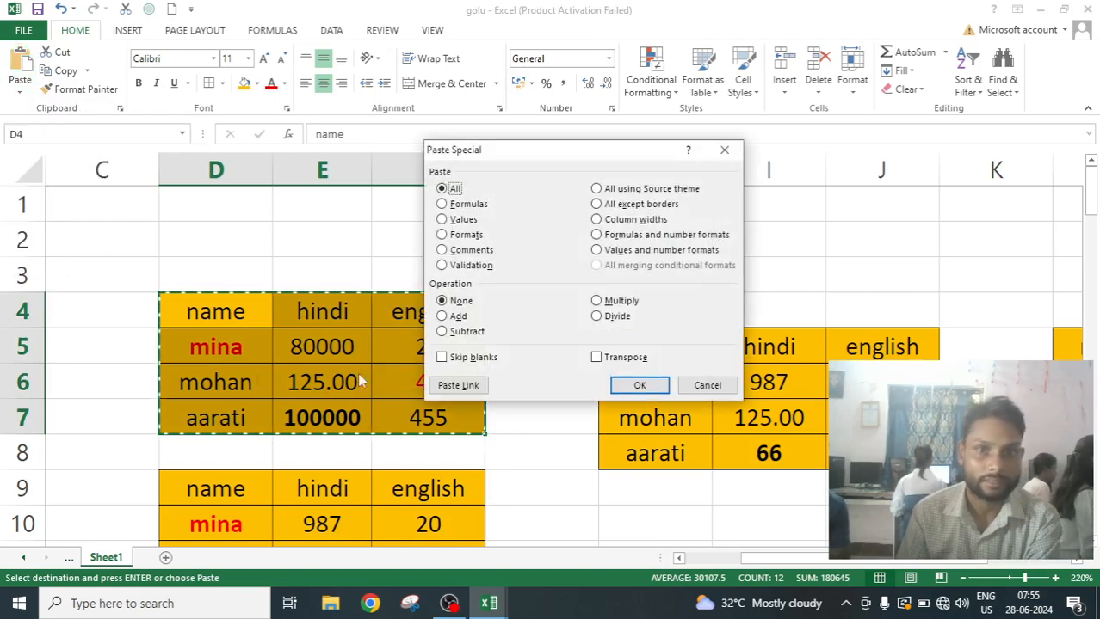
{"action": "left_click_drag", "start_coordinate": [575, 155], "coordinate": [176, 34]}
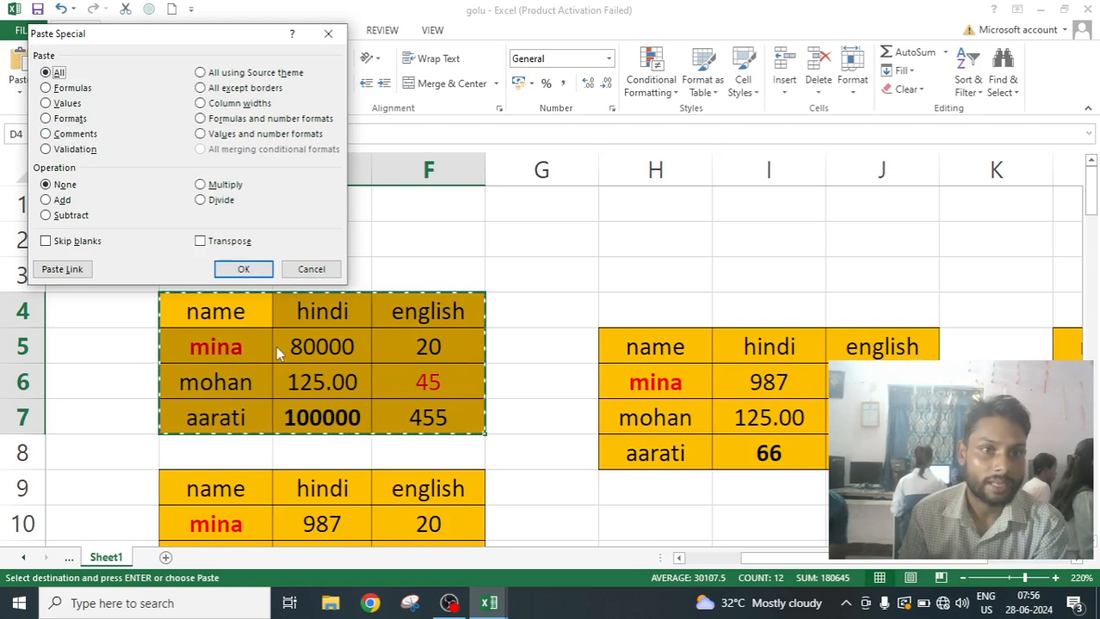
{"action": "left_click_drag", "start_coordinate": [205, 43], "coordinate": [213, 112]}
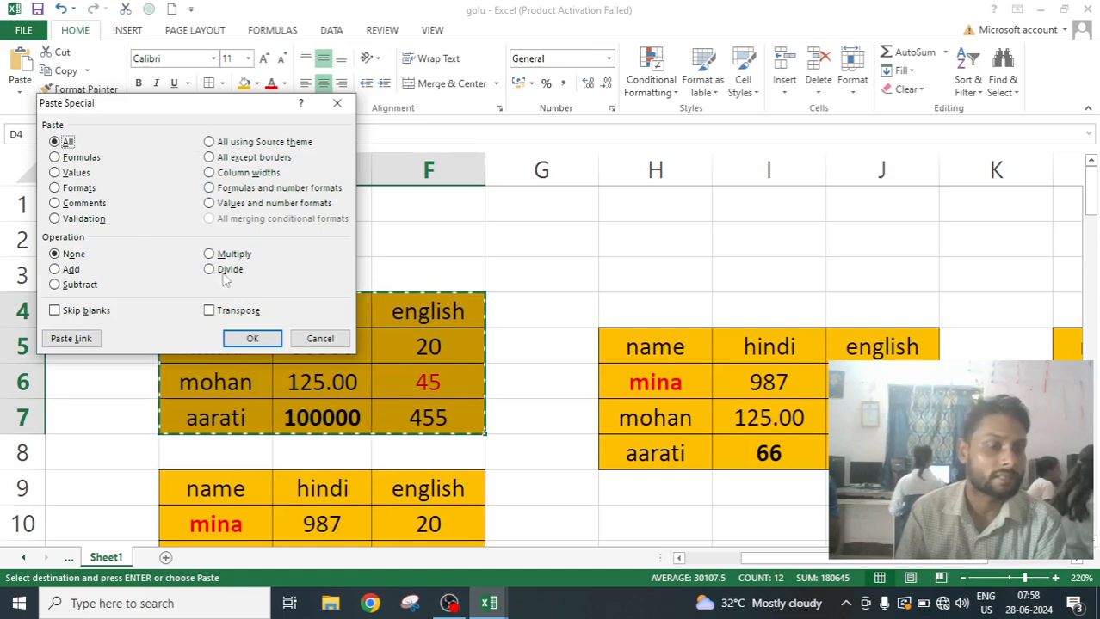
{"action": "left_click", "coordinate": [209, 188]}
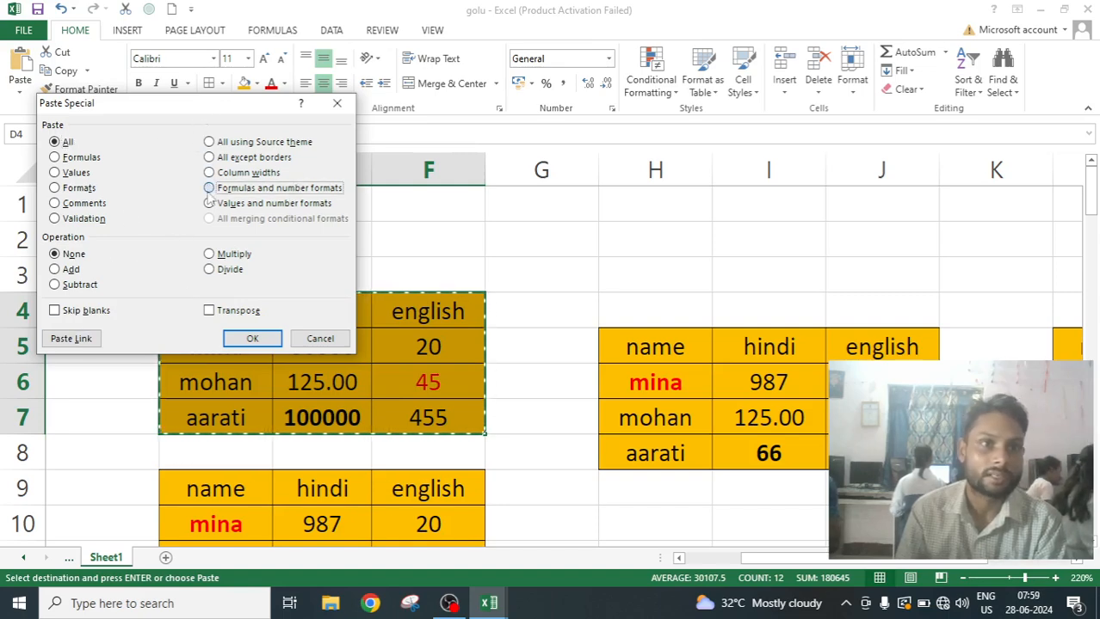
{"action": "left_click_drag", "start_coordinate": [213, 114], "coordinate": [226, 173]}
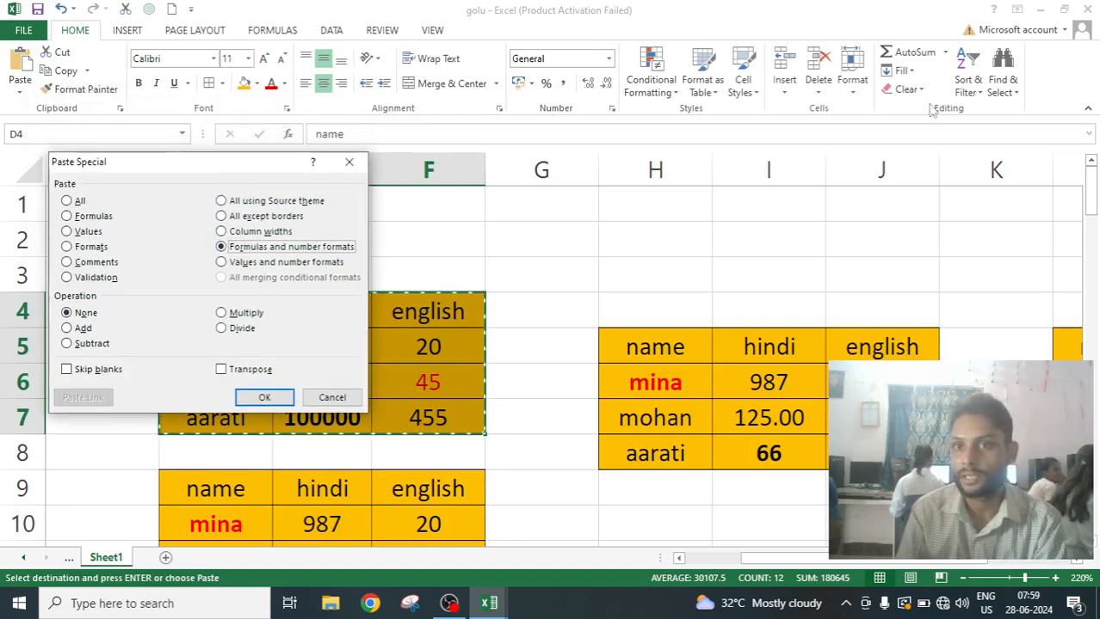